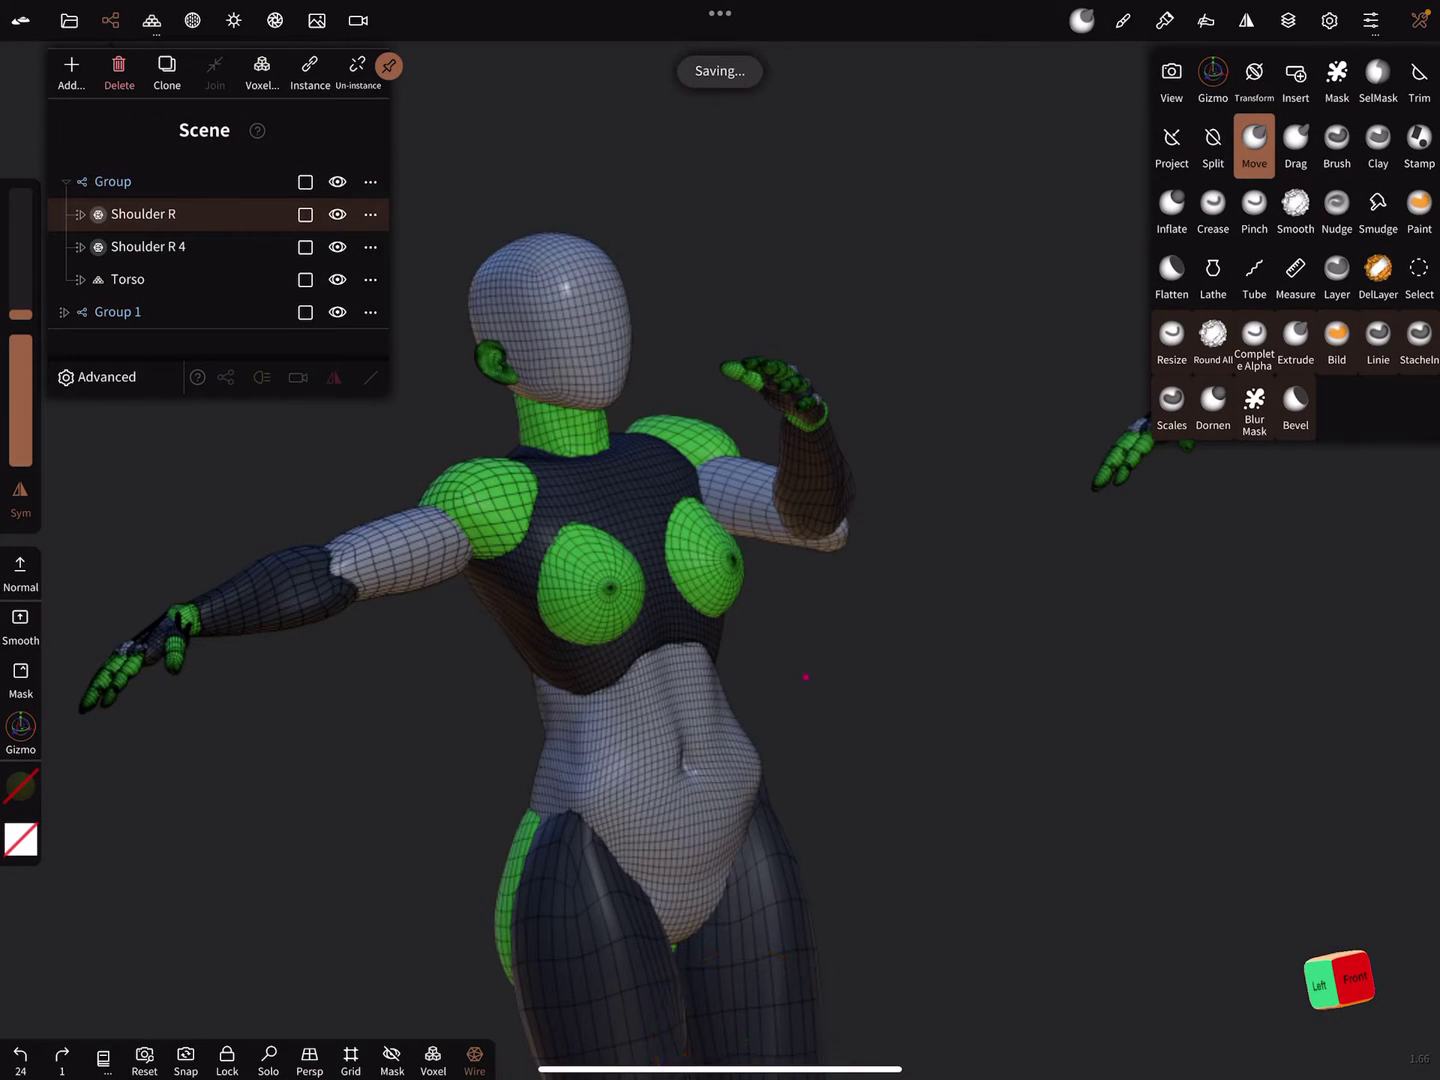
Face the figure front-on, select the head, and expand Torso to show Rump through Thigh L
{"action": "mouse_move", "coordinate": [788, 563]}
{"action": "middle_mouse_down"}
{"action": "mouse_move", "coordinate": [956, 698]}
{"action": "mouse_move", "coordinate": [748, 827]}
{"action": "middle_mouse_up"}
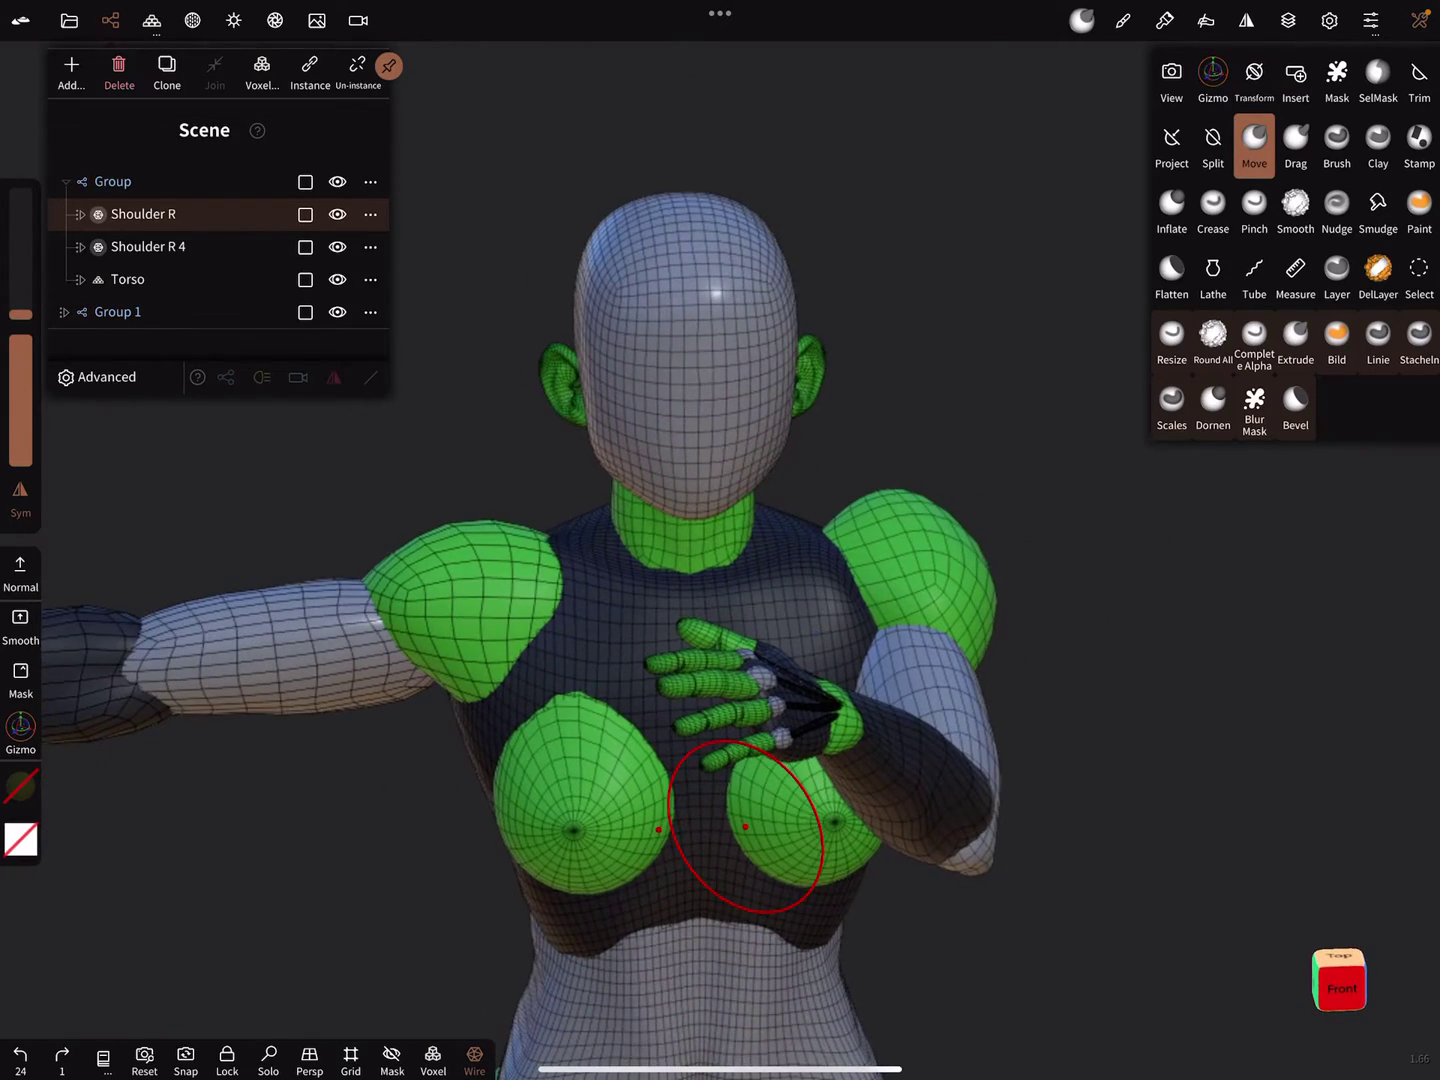
{"action": "middle_click_drag", "start_coordinate": [694, 383], "coordinate": [694, 360]}
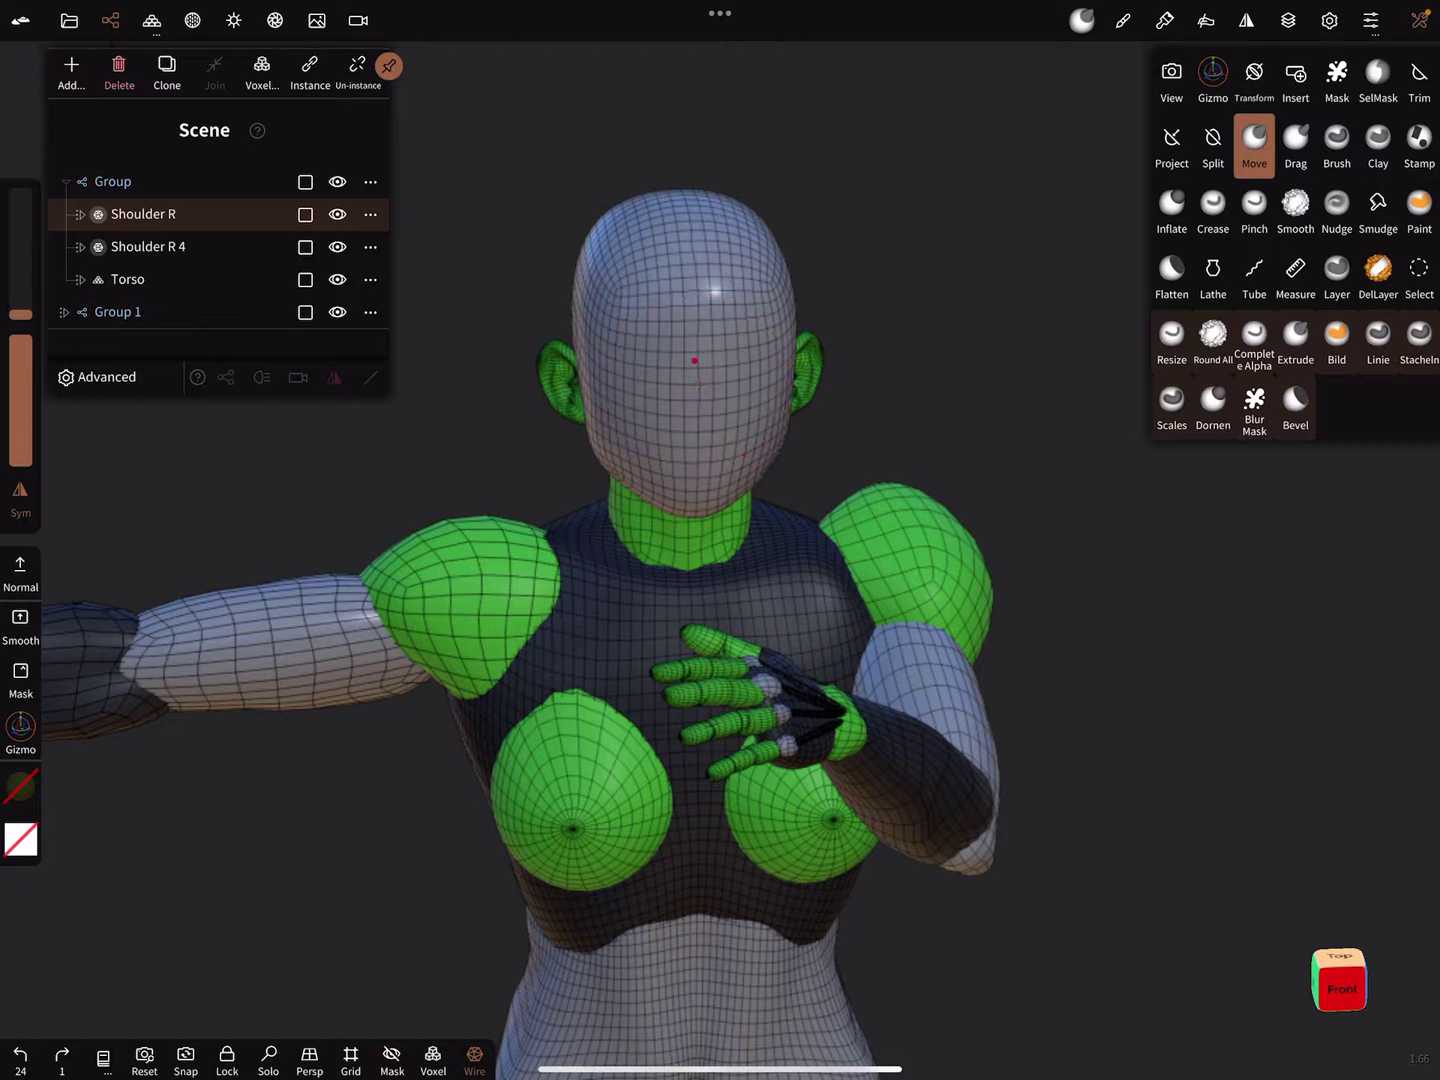
{"action": "left_click", "coordinate": [694, 360]}
{"action": "left_click", "coordinate": [79, 279]}
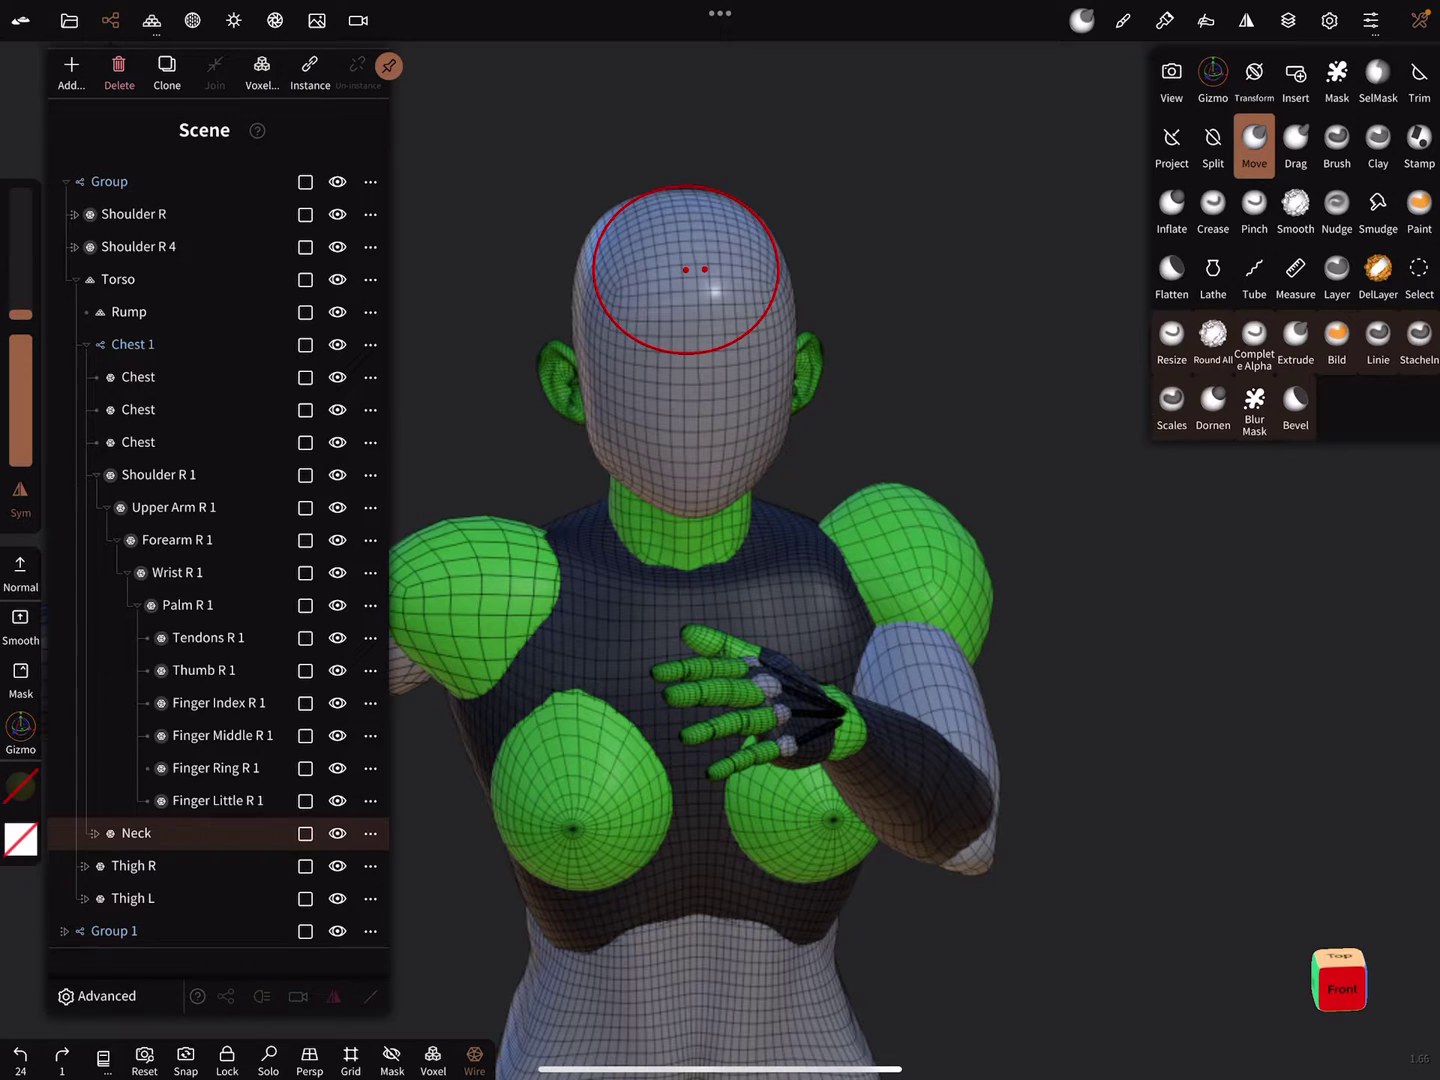
Choose the Clay brush, undo a trial stroke, and set 50% intensity with a smaller radius
{"action": "left_click", "coordinate": [1378, 144]}
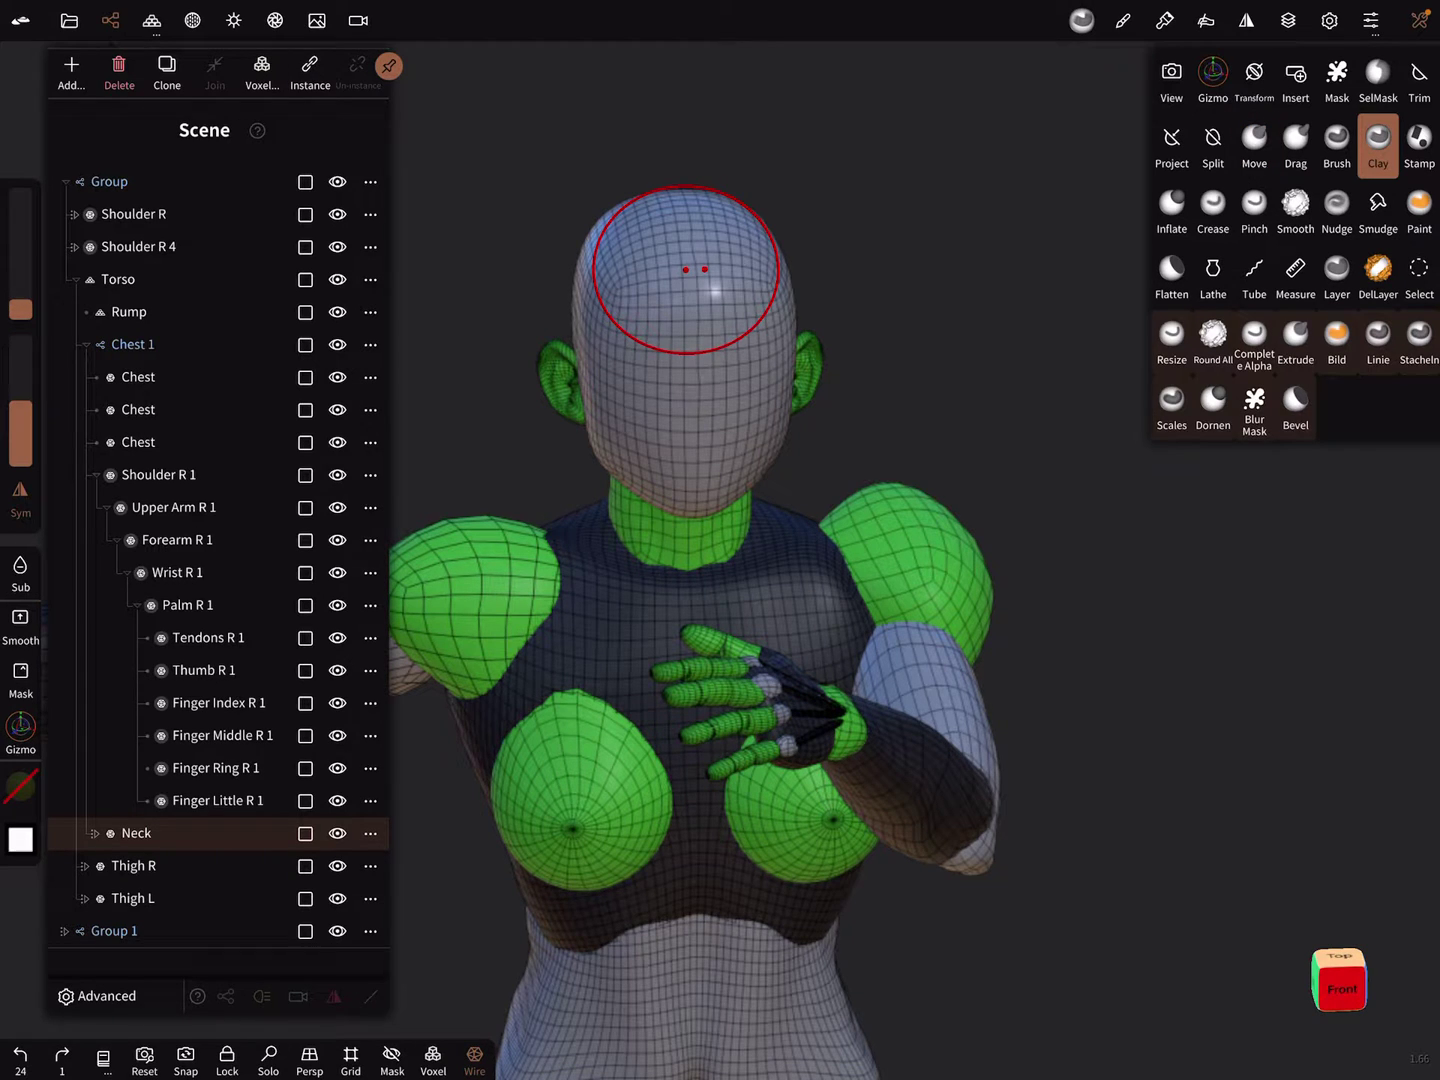
{"action": "left_click_drag", "start_coordinate": [687, 271], "coordinate": [723, 338]}
{"action": "key", "text": "ctrl+z"}
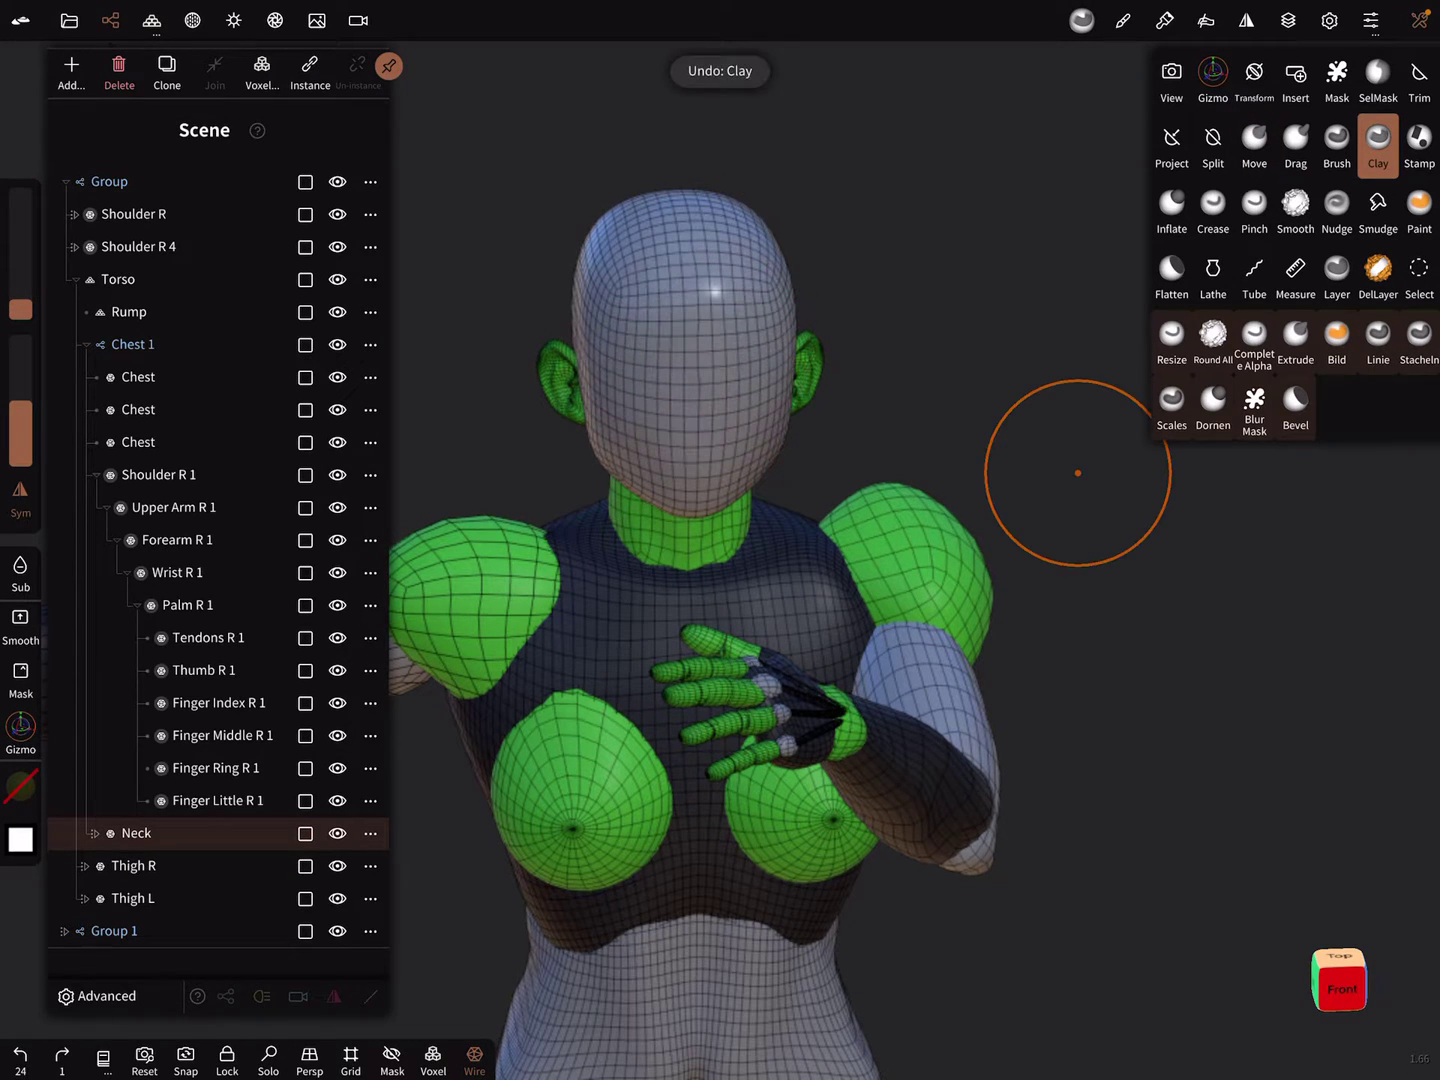
{"action": "left_click_drag", "start_coordinate": [20, 451], "coordinate": [20, 416]}
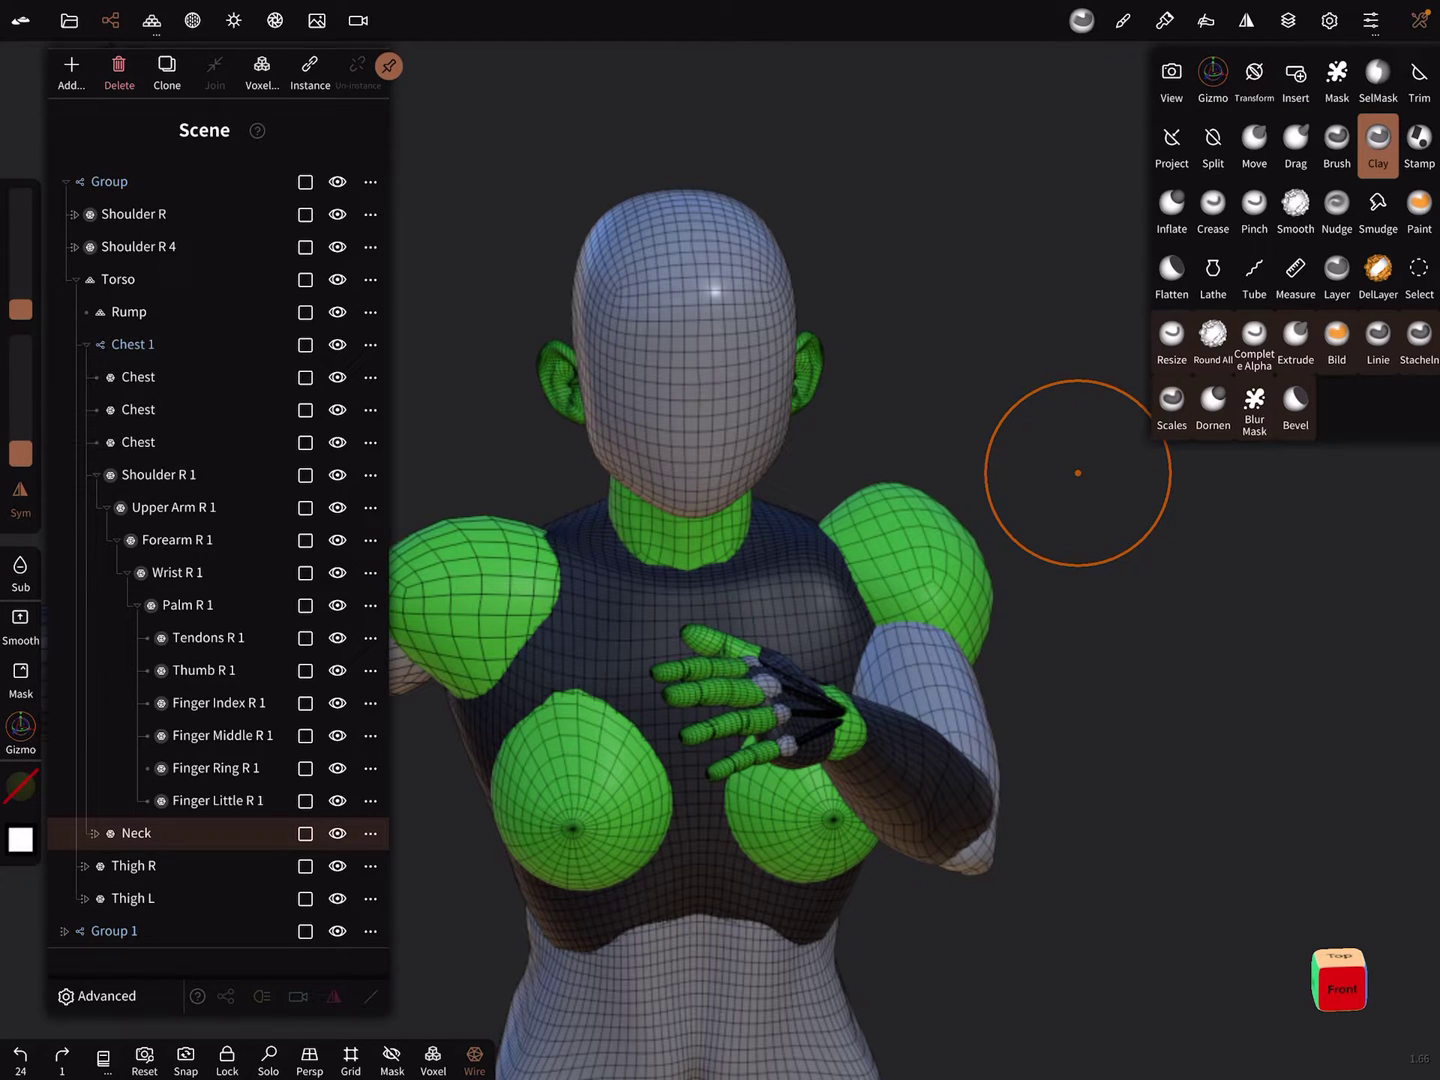
{"action": "left_click_drag", "start_coordinate": [20, 258], "coordinate": [20, 315]}
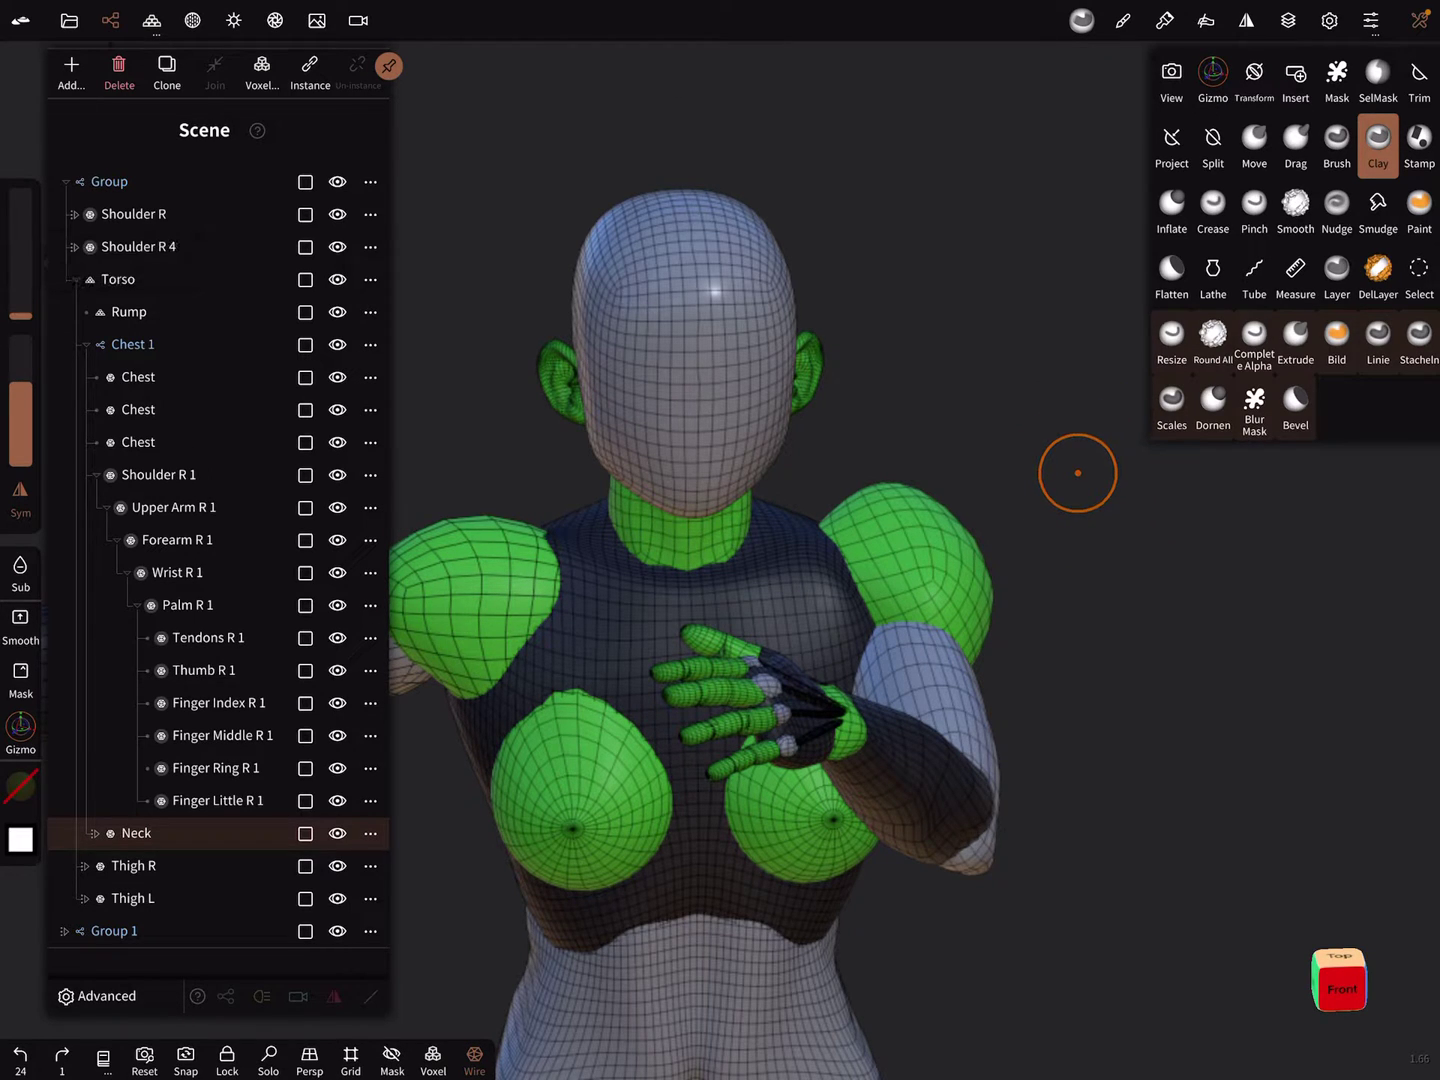
Build clay around the eye and brow, check the Symmetry settings, and zoom out
{"action": "left_click_drag", "start_coordinate": [651, 340], "coordinate": [658, 360]}
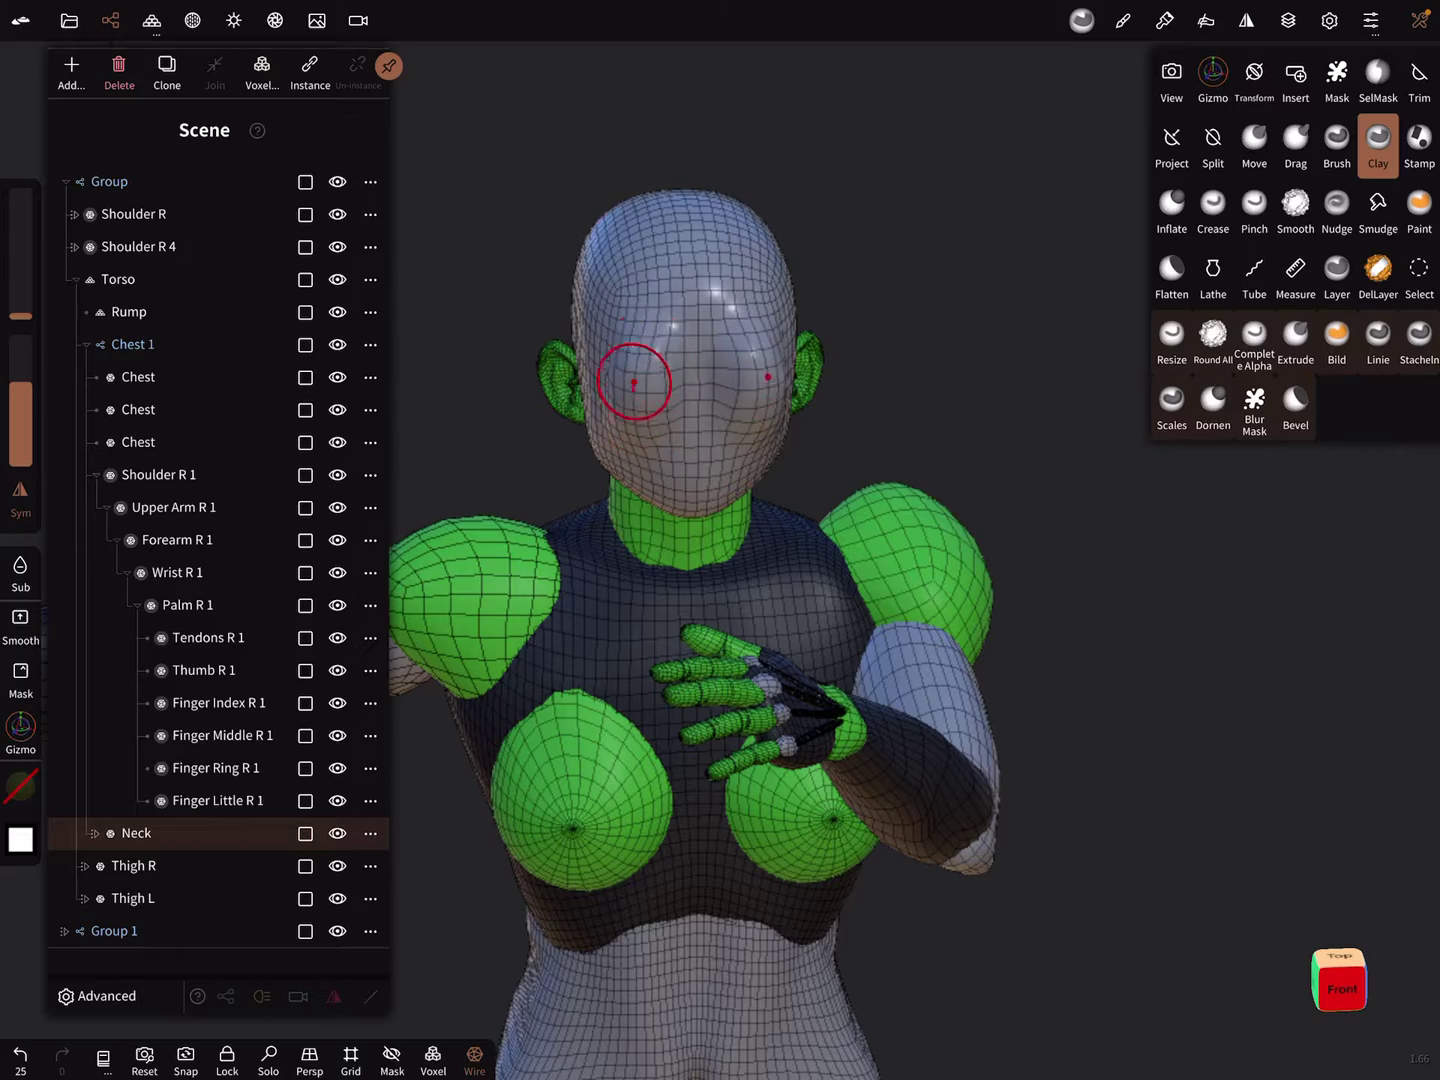
{"action": "mouse_move", "coordinate": [1013, 675]}
{"action": "left_mouse_down"}
{"action": "mouse_move", "coordinate": [1075, 486]}
{"action": "mouse_move", "coordinate": [1100, 537]}
{"action": "left_mouse_up"}
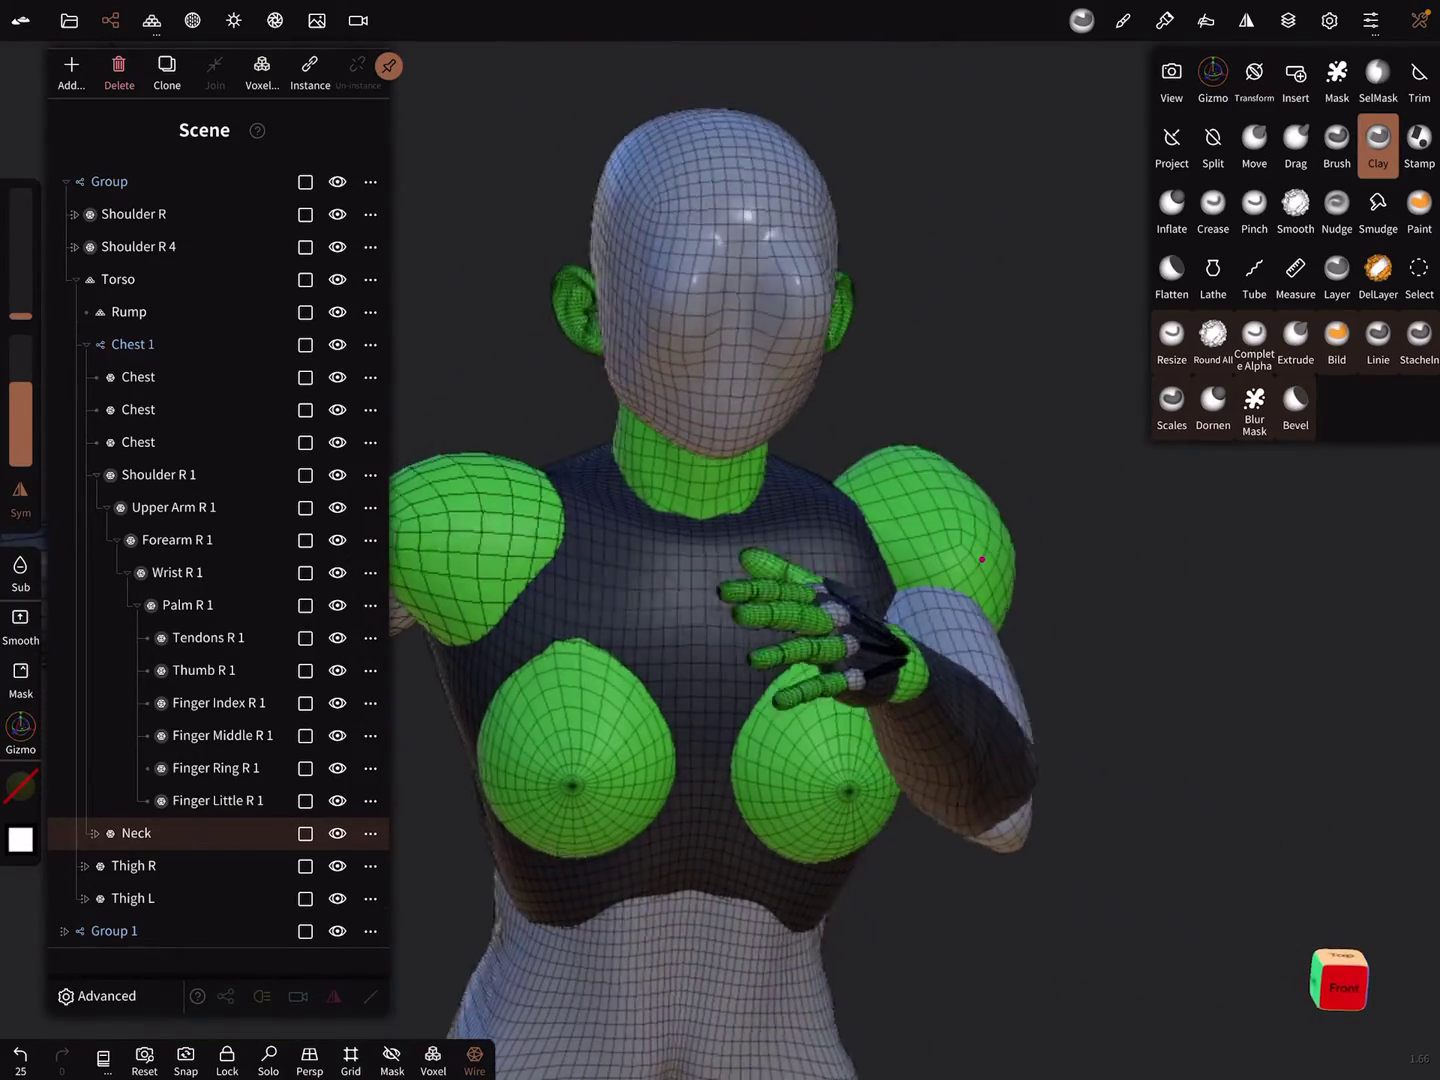
{"action": "left_click", "coordinate": [1245, 21]}
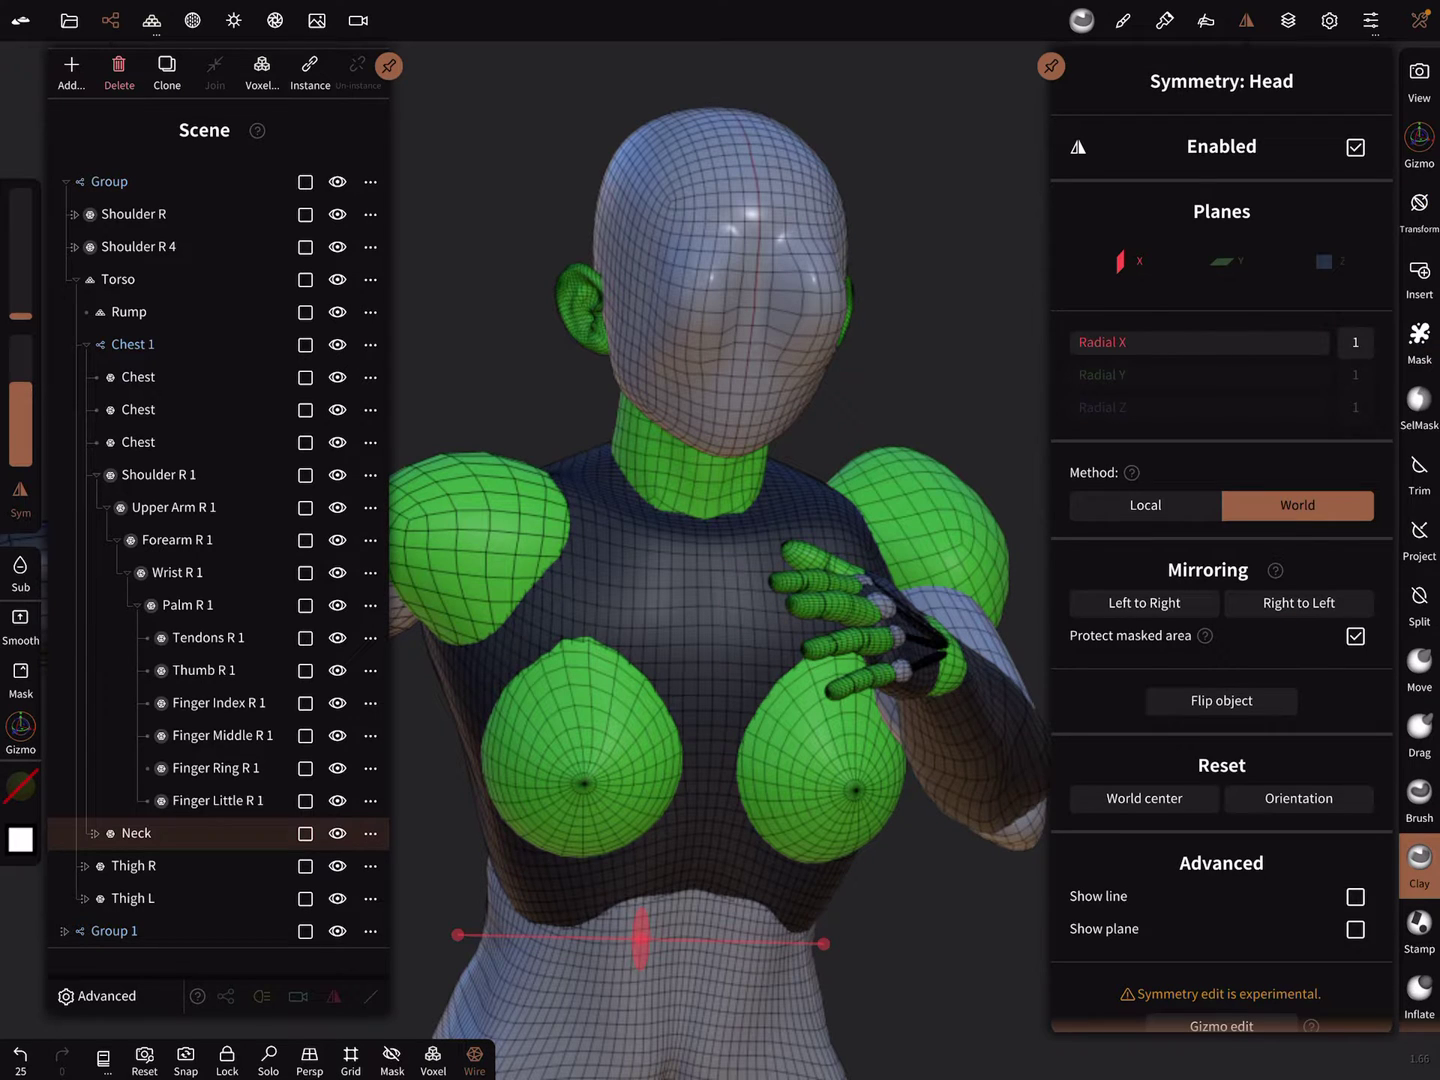
{"action": "left_click", "coordinate": [1100, 538]}
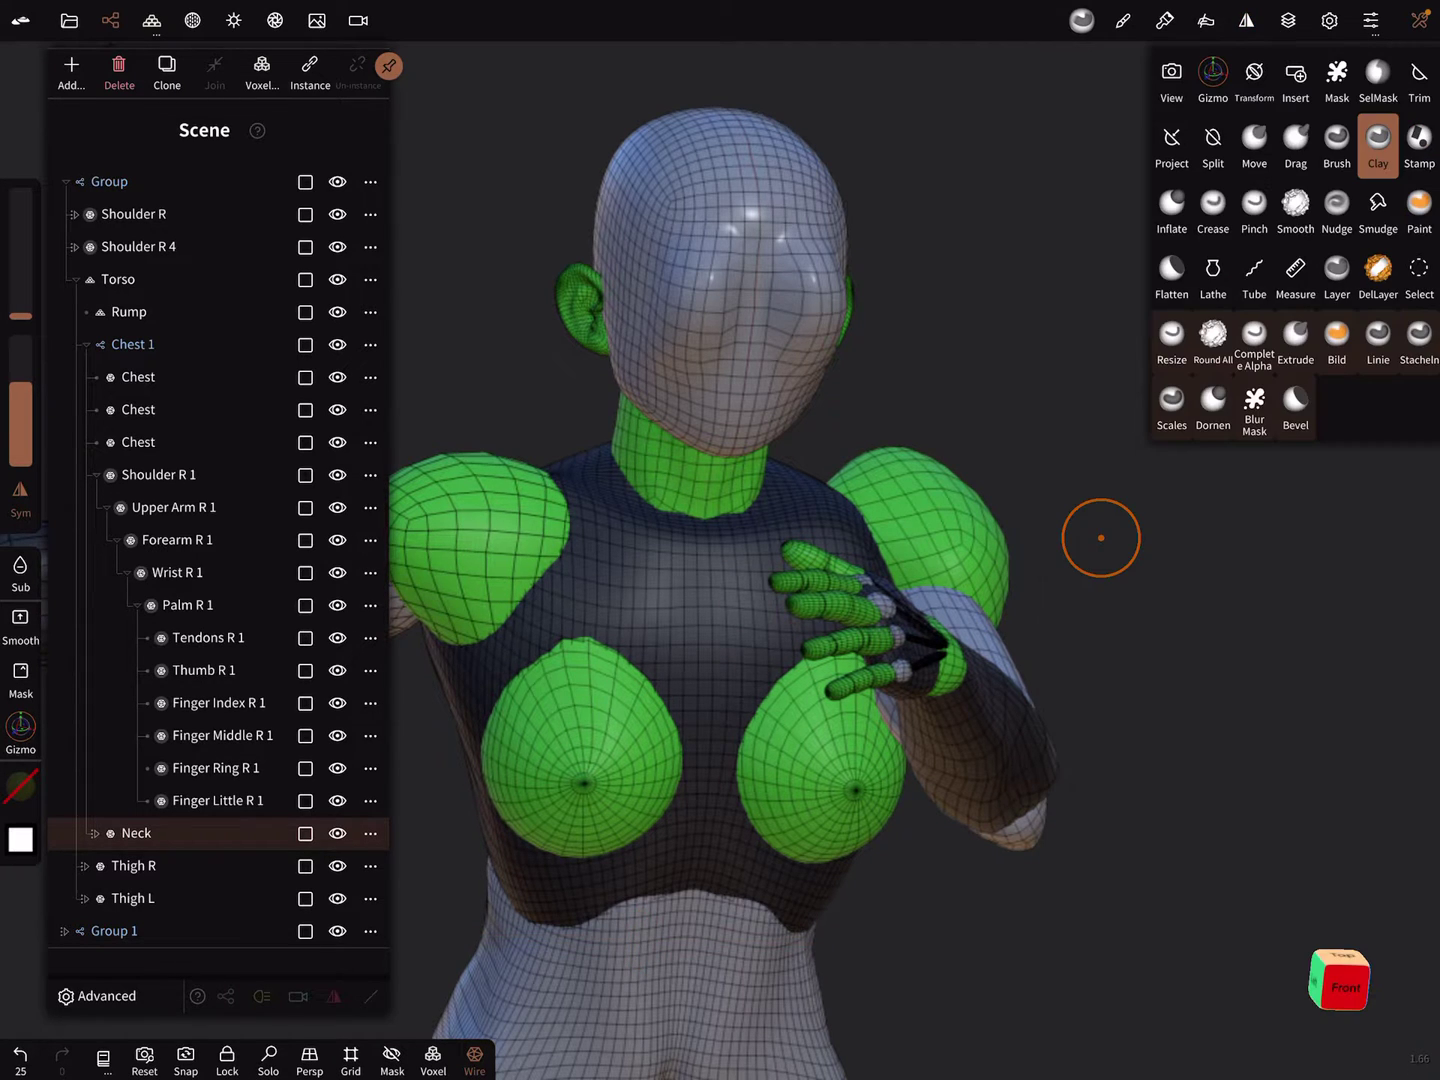
{"action": "mouse_move", "coordinate": [1100, 538]}
{"action": "left_mouse_down"}
{"action": "mouse_move", "coordinate": [1080, 541]}
{"action": "mouse_move", "coordinate": [1047, 644]}
{"action": "left_mouse_up"}
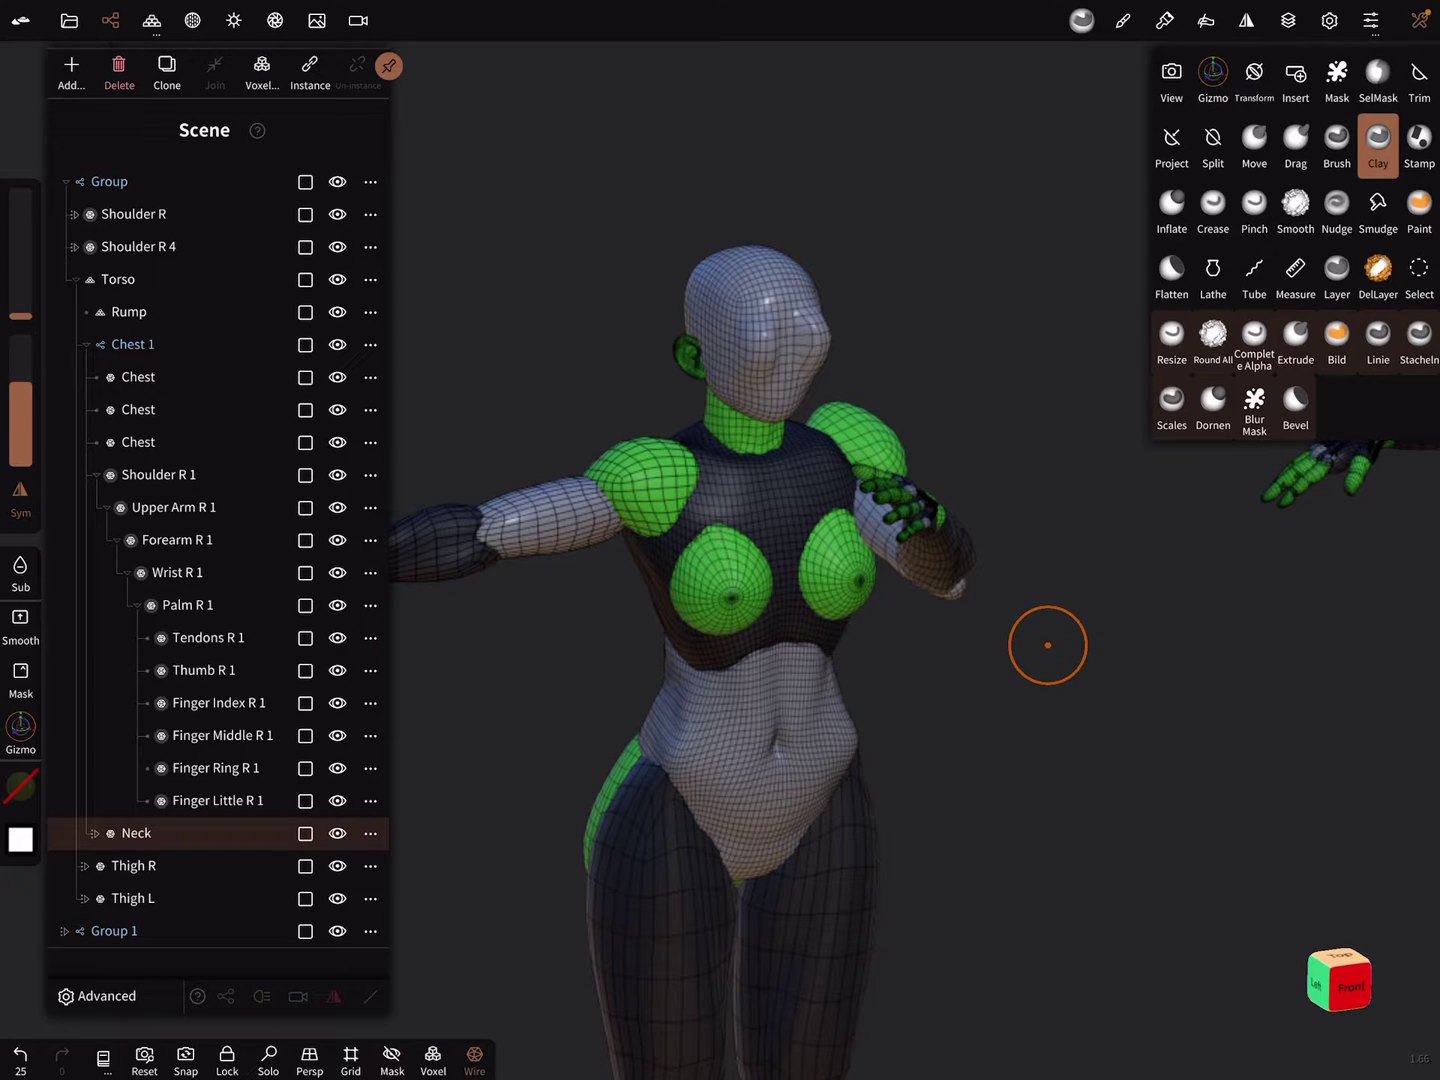
Add Shoulder R to the selection and collapse the Torso hierarchy
{"action": "left_click", "coordinate": [543, 518]}
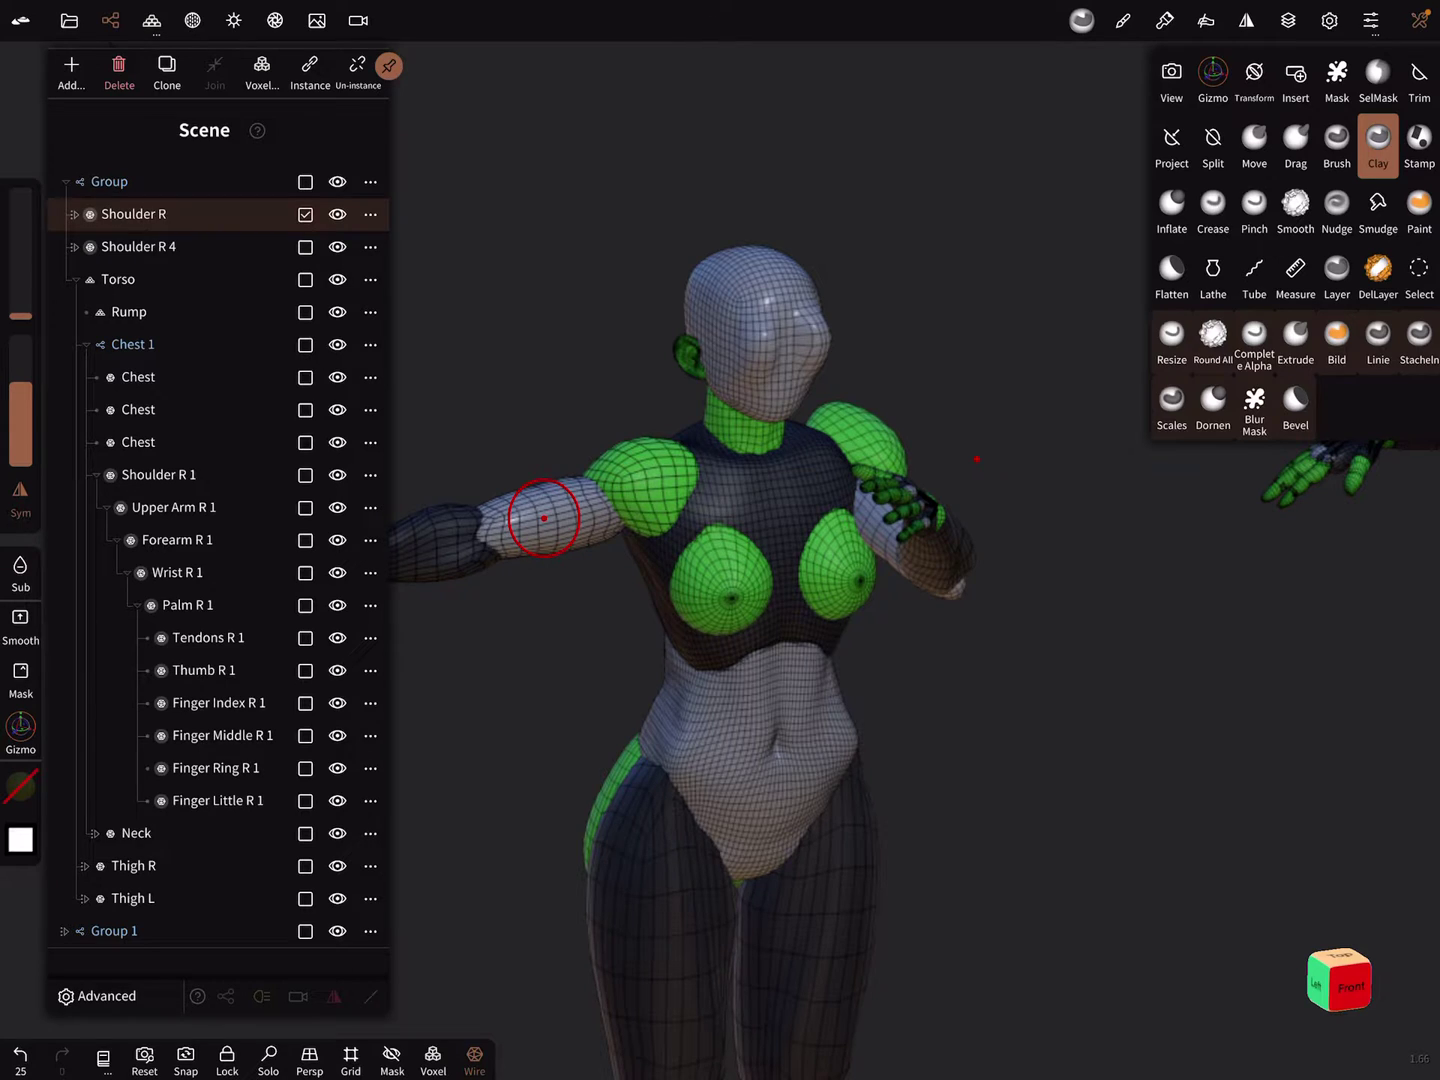
{"action": "left_click", "coordinate": [305, 214]}
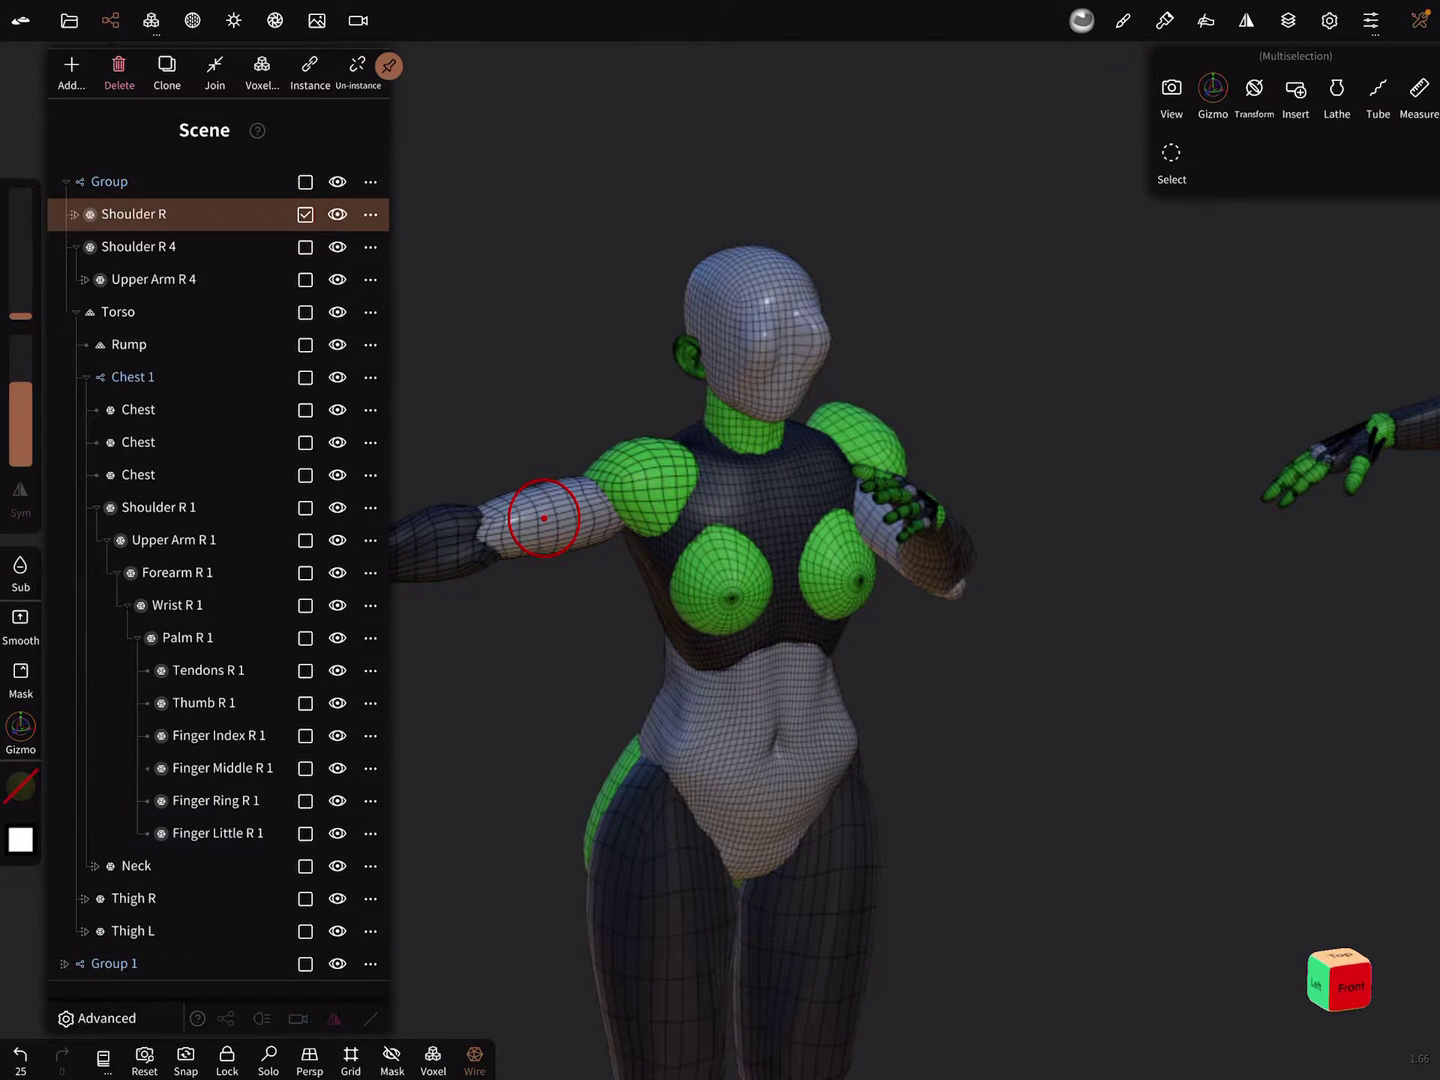
{"action": "left_click", "coordinate": [89, 280]}
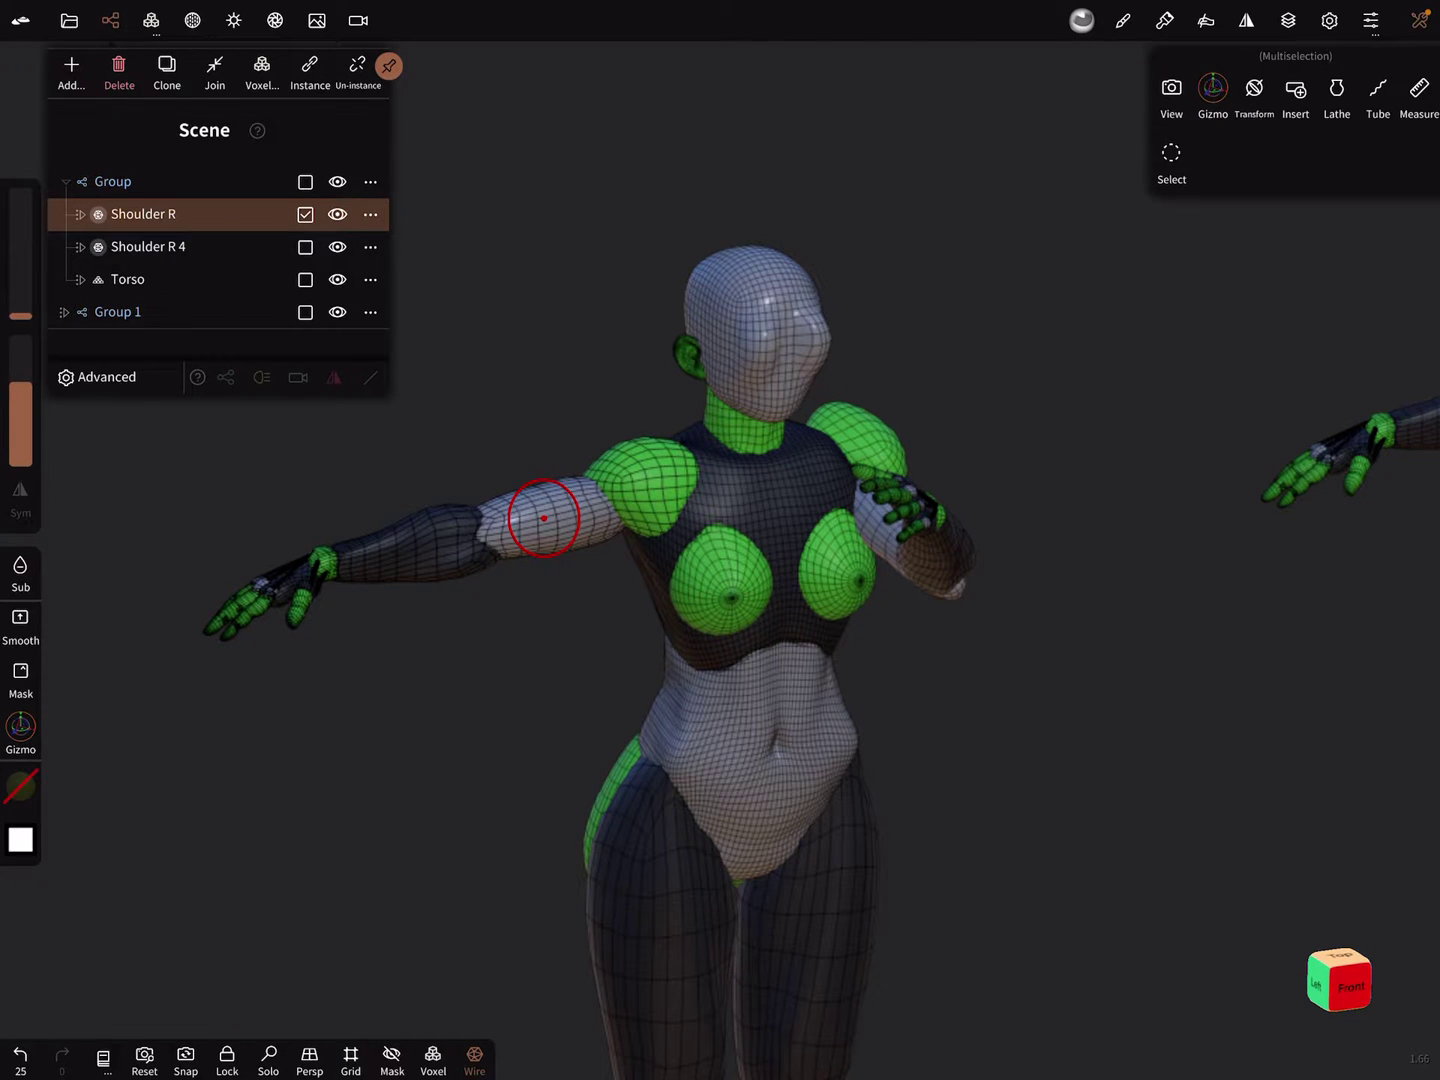
Bring up the Symmetry settings and orbit in closer on the figure's upper arm
{"action": "left_click", "coordinate": [1245, 20]}
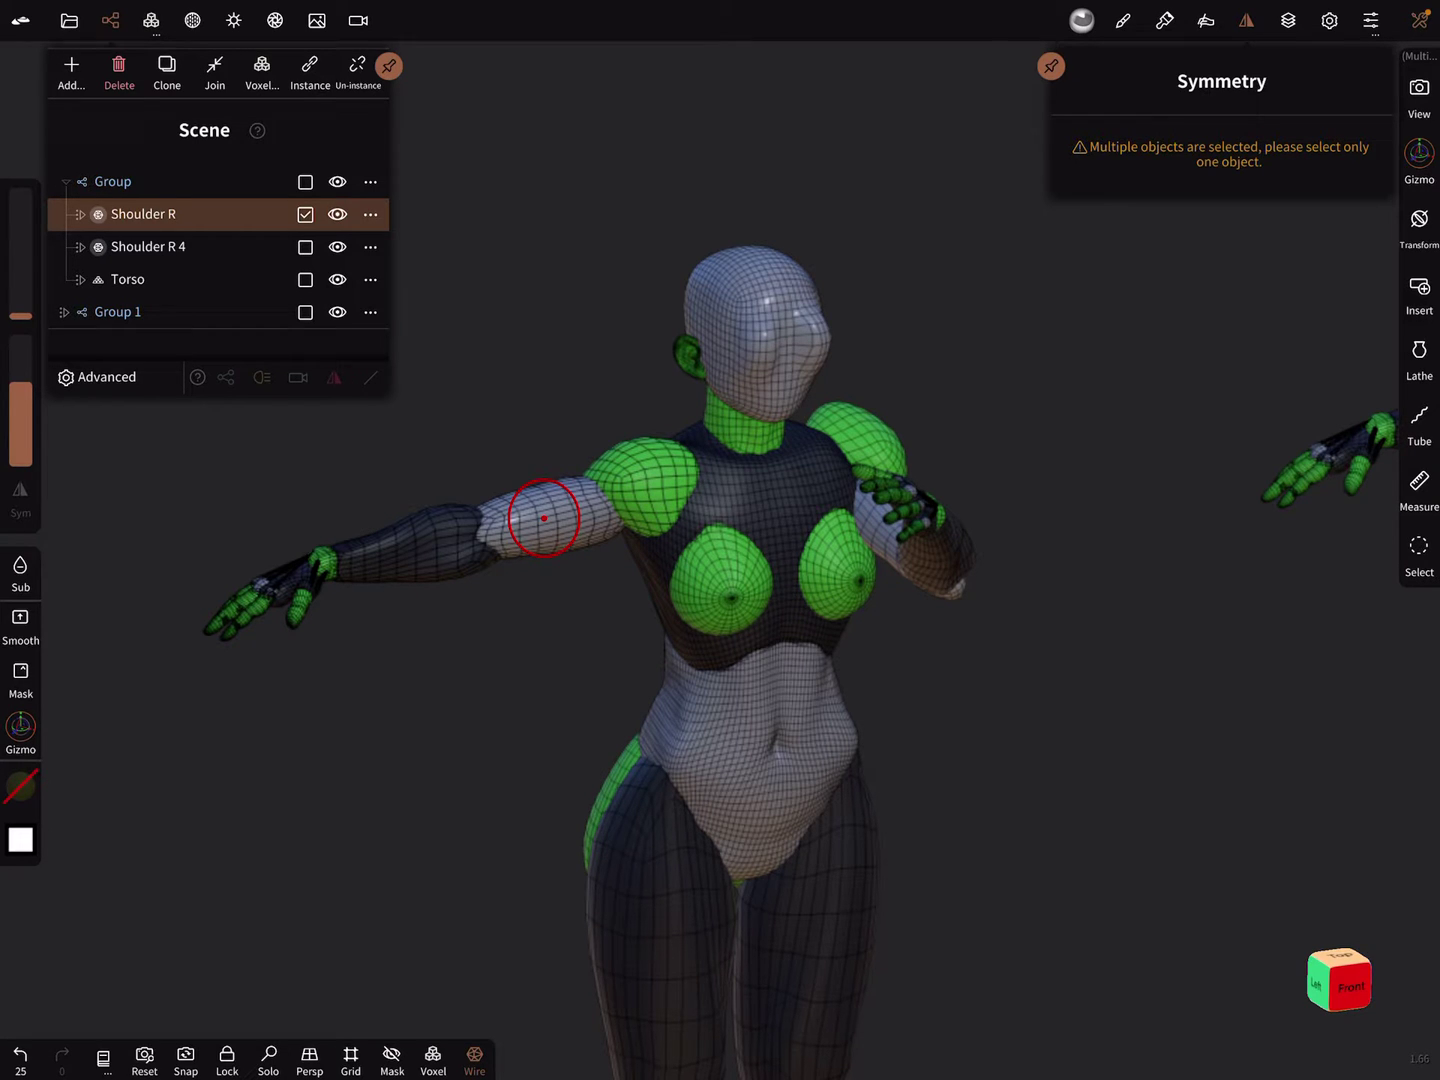
{"action": "mouse_move", "coordinate": [1164, 337]}
{"action": "left_mouse_down"}
{"action": "mouse_move", "coordinate": [1083, 516]}
{"action": "mouse_move", "coordinate": [1102, 459]}
{"action": "left_mouse_up"}
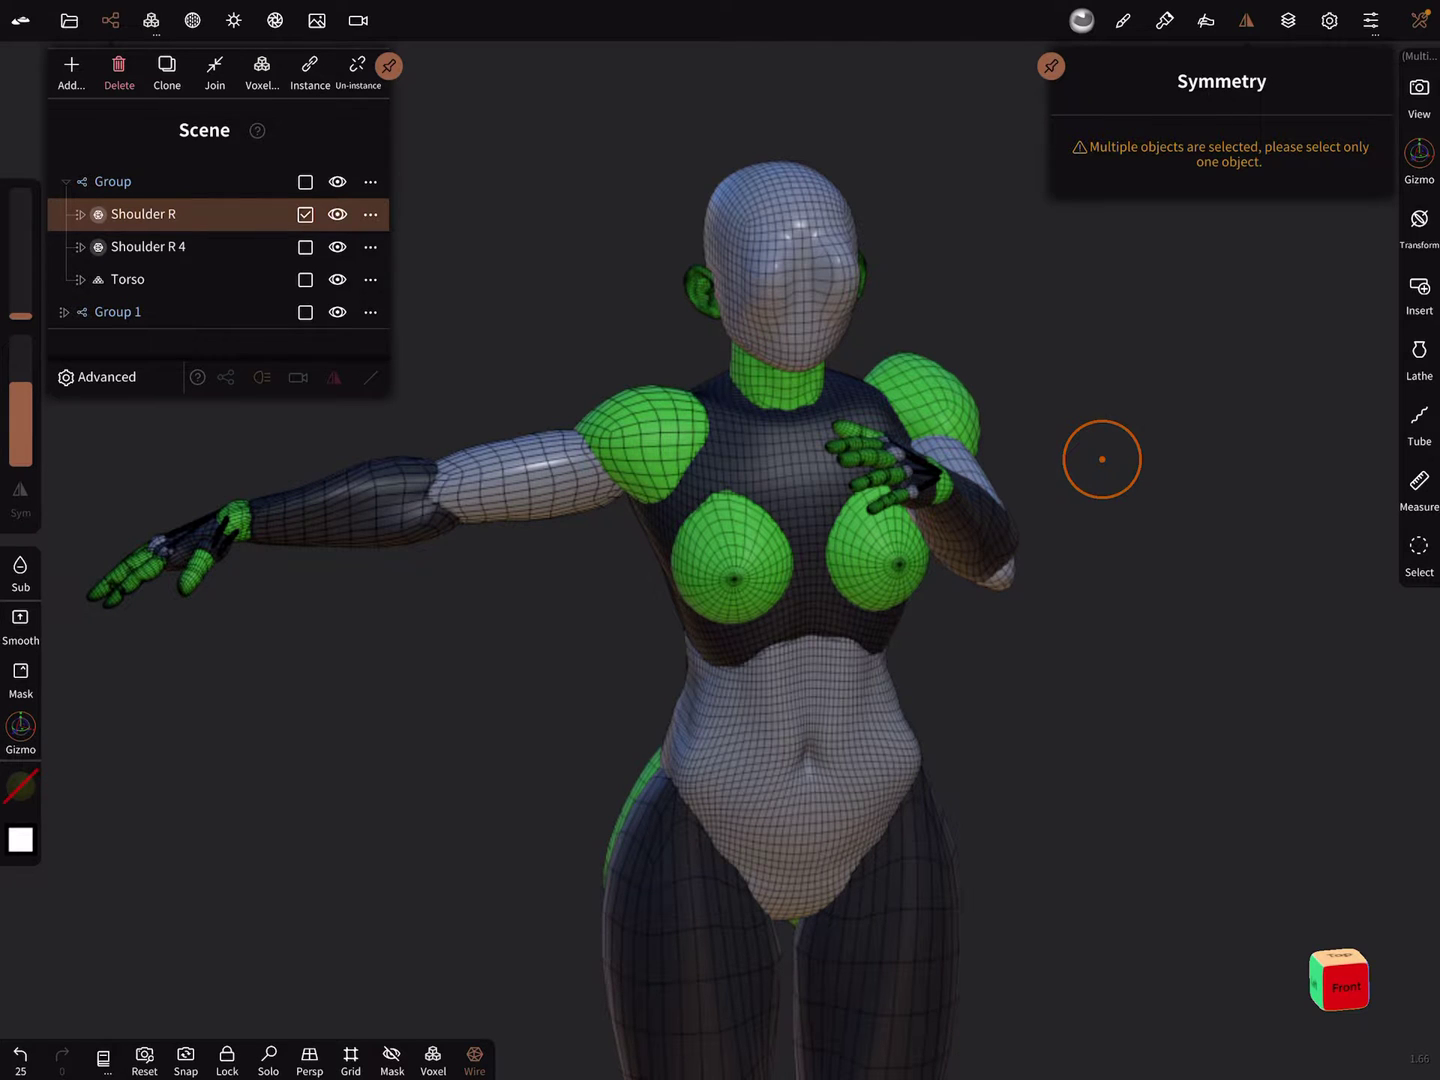
{"action": "mouse_move", "coordinate": [1102, 459]}
{"action": "left_mouse_down"}
{"action": "mouse_move", "coordinate": [911, 855]}
{"action": "mouse_move", "coordinate": [1126, 481]}
{"action": "mouse_move", "coordinate": [1046, 590]}
{"action": "mouse_move", "coordinate": [1063, 520]}
{"action": "mouse_move", "coordinate": [1056, 654]}
{"action": "mouse_move", "coordinate": [979, 866]}
{"action": "mouse_move", "coordinate": [1182, 540]}
{"action": "mouse_move", "coordinate": [1087, 595]}
{"action": "left_mouse_up"}
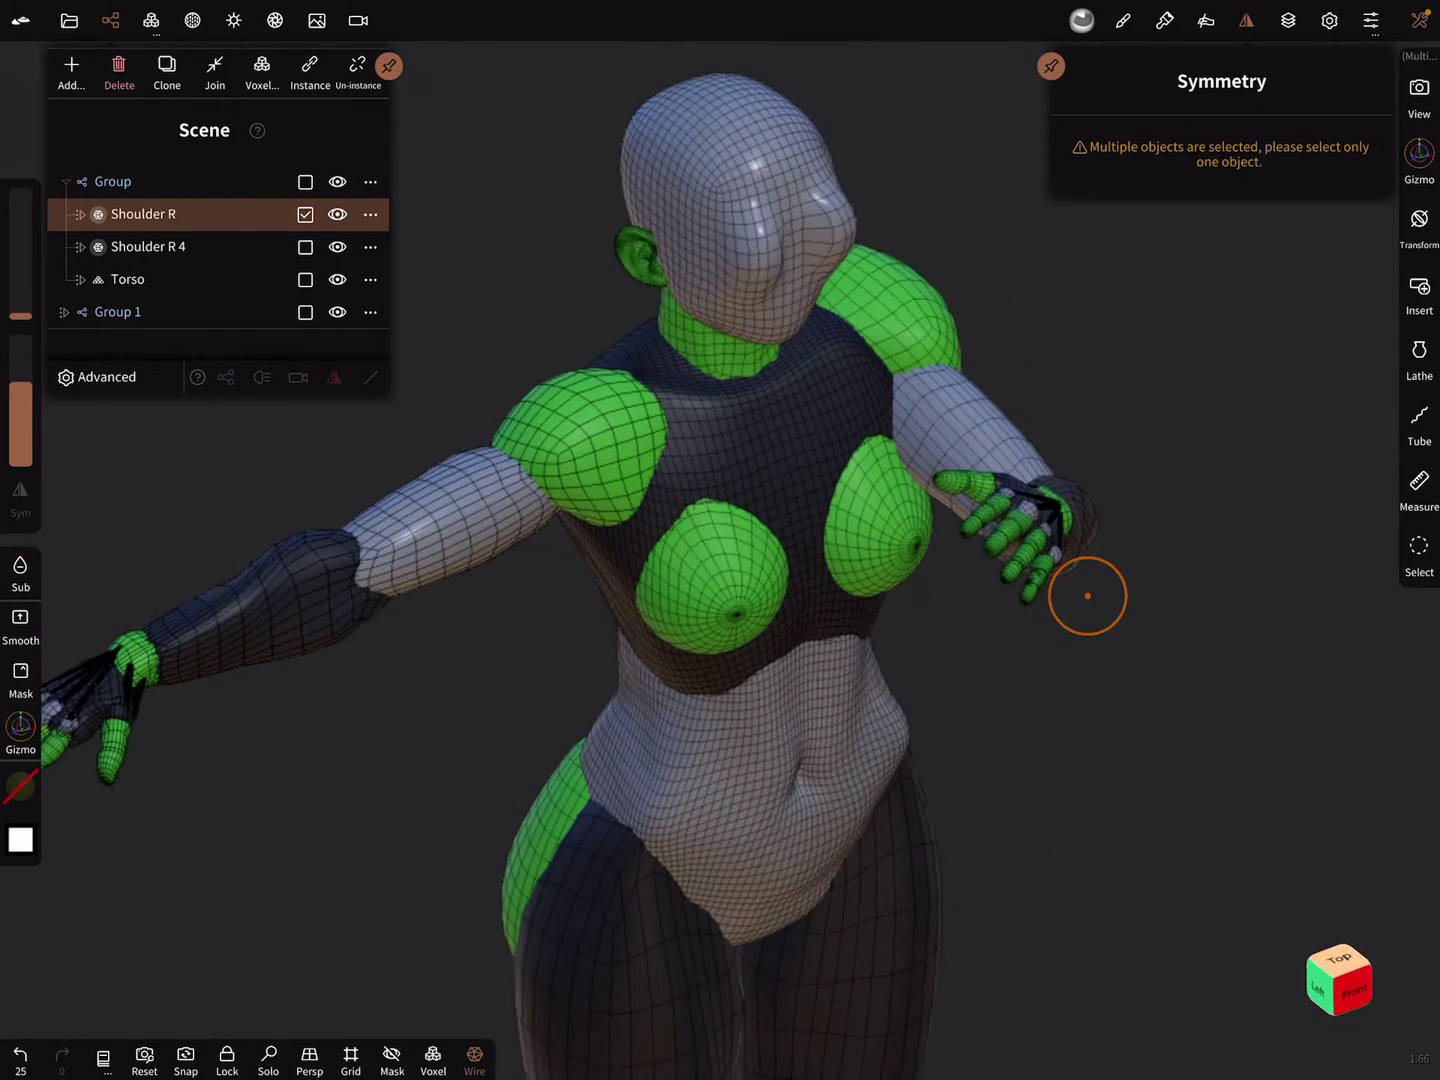
{"action": "left_click", "coordinate": [444, 504]}
Select the upper arm, close Symmetry, and pick the Move brush with an enlarged radius
{"action": "mouse_move", "coordinate": [445, 504]}
{"action": "left_mouse_down"}
{"action": "mouse_move", "coordinate": [706, 877]}
{"action": "mouse_move", "coordinate": [998, 610]}
{"action": "left_mouse_up"}
{"action": "left_click", "coordinate": [1420, 21]}
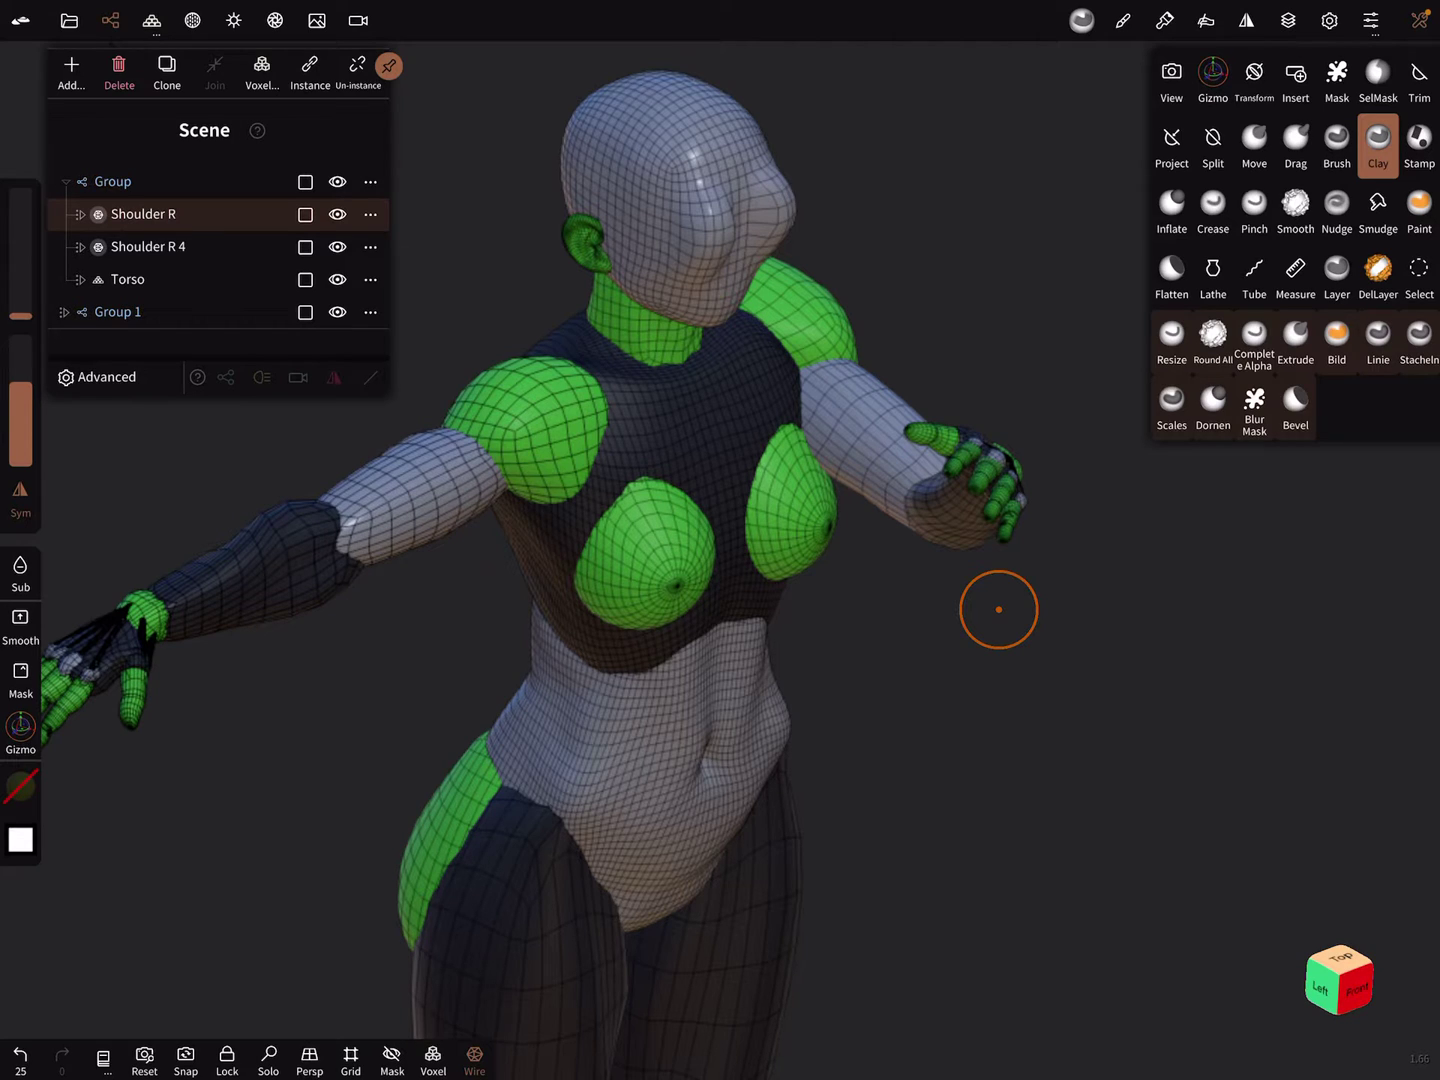
{"action": "left_click", "coordinate": [1255, 140]}
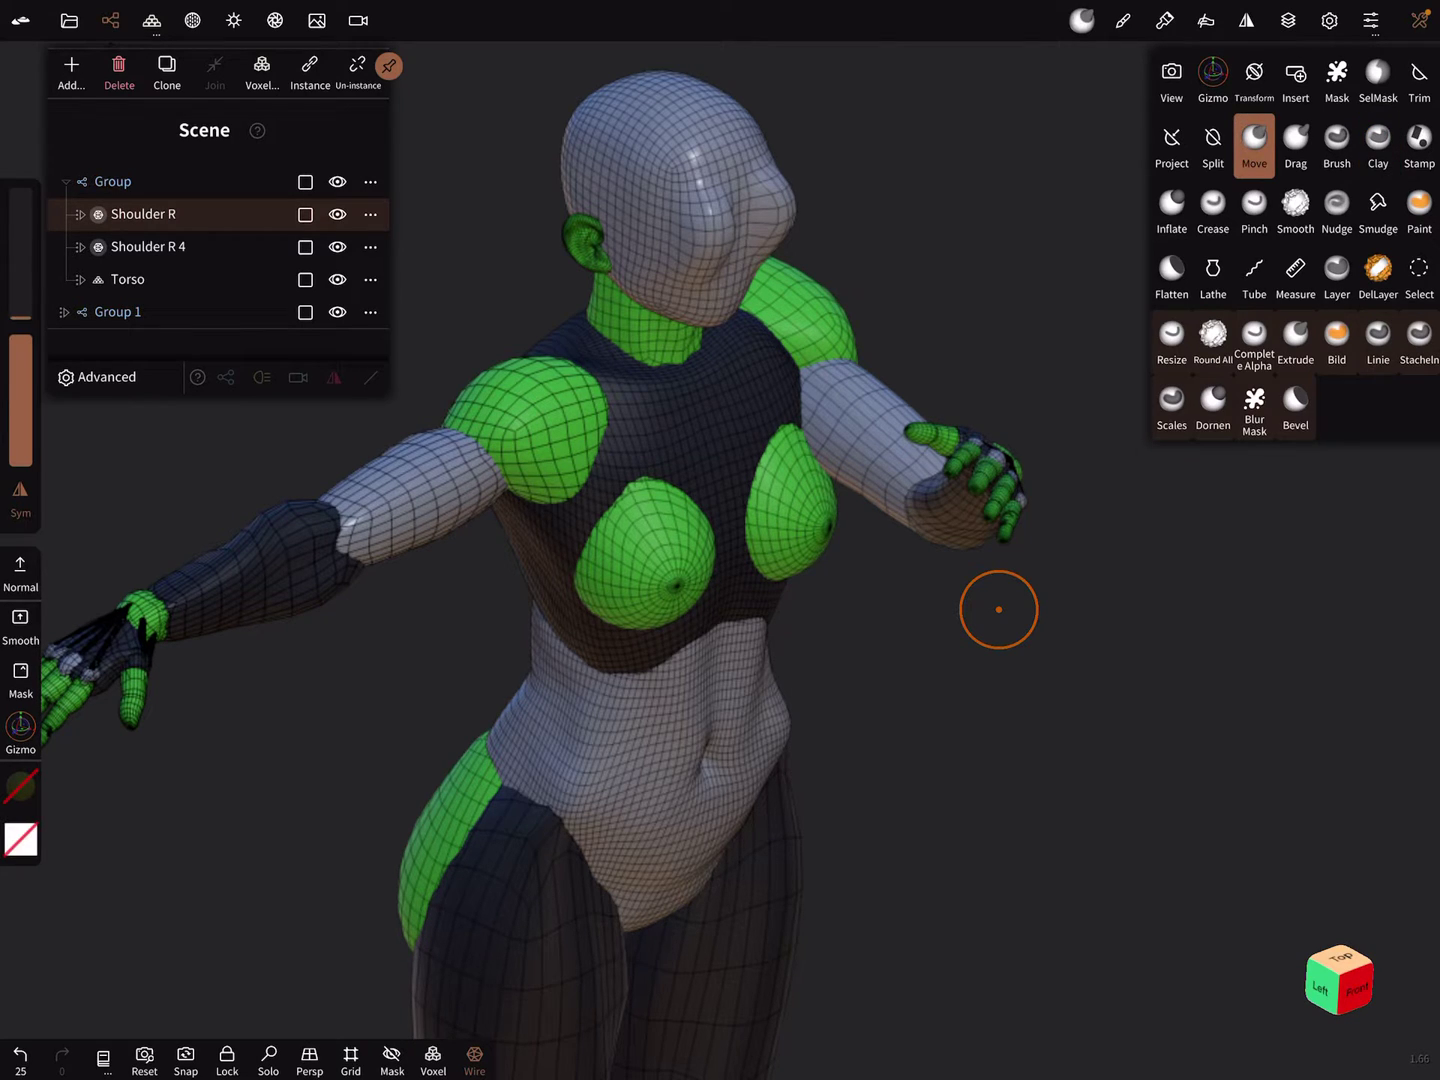
{"action": "left_click_drag", "start_coordinate": [998, 610], "coordinate": [1282, 597]}
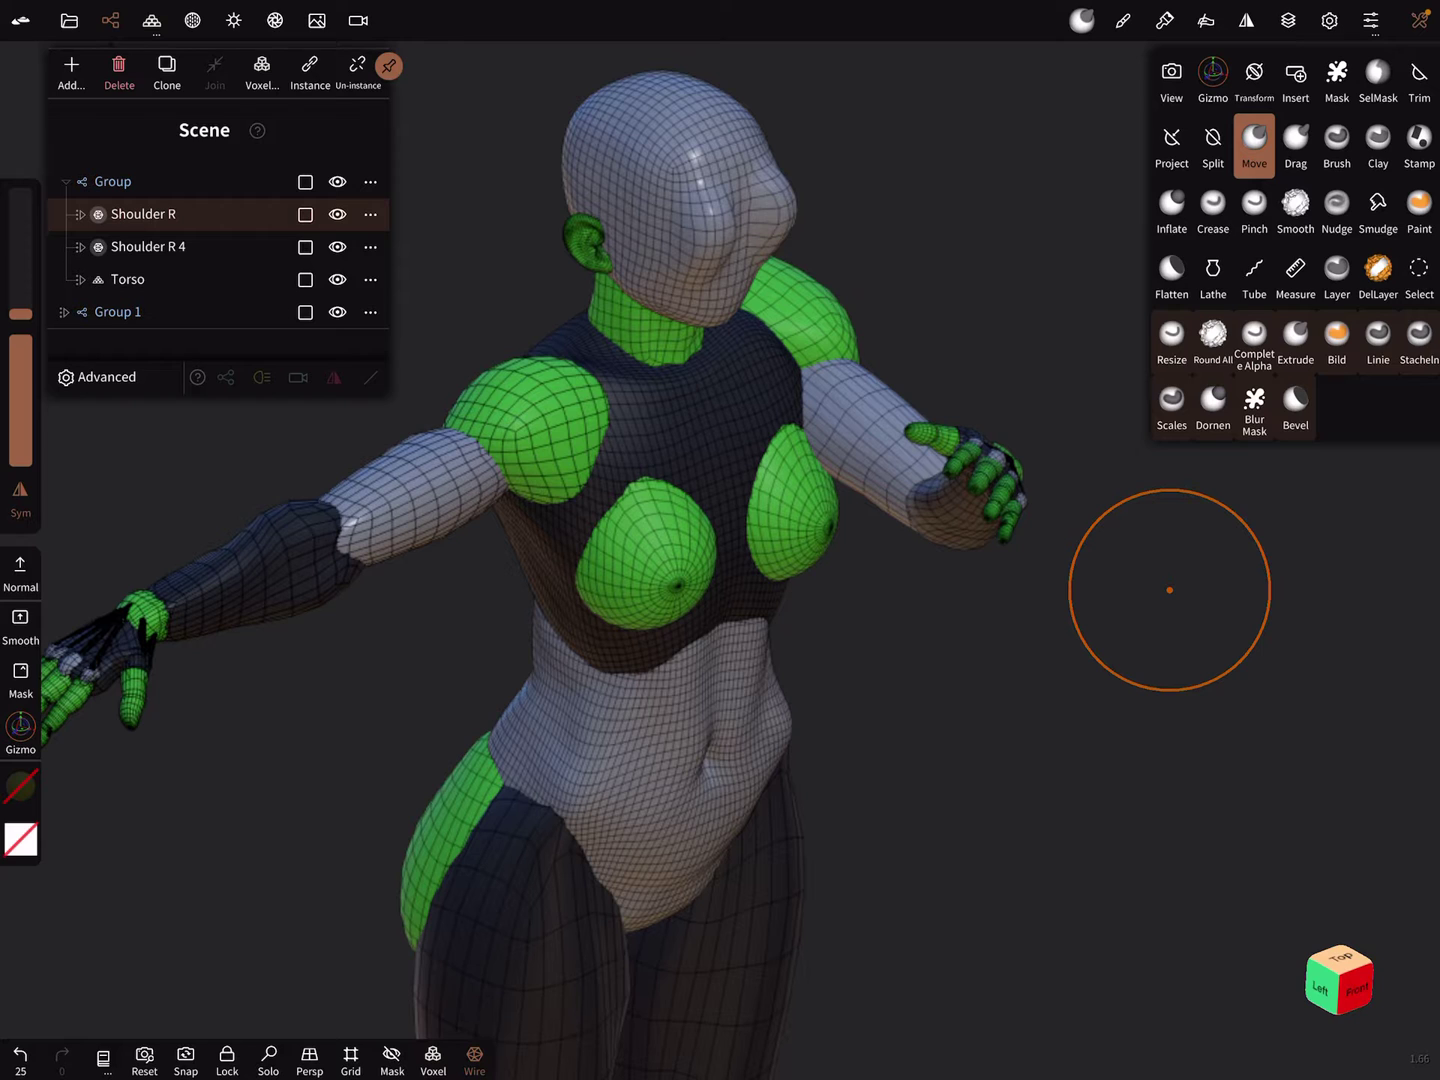
Swell both upper arms into puffy bulges and pull the forearm up into a point
{"action": "left_click_drag", "start_coordinate": [371, 529], "coordinate": [407, 466]}
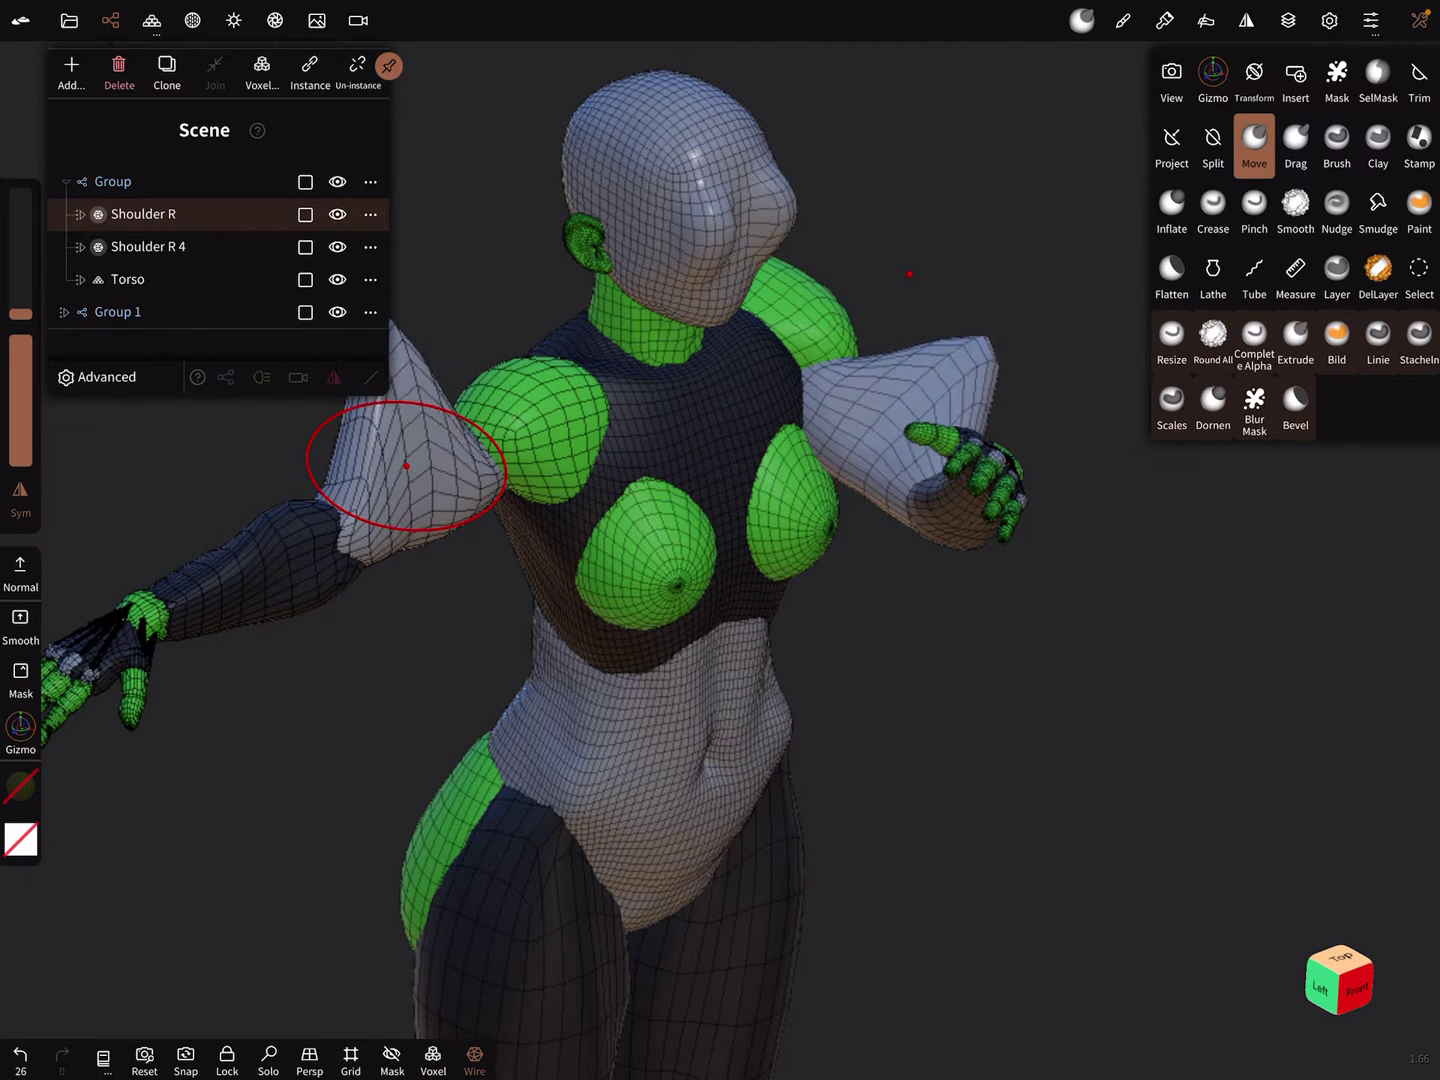
{"action": "left_click_drag", "start_coordinate": [407, 466], "coordinate": [405, 434]}
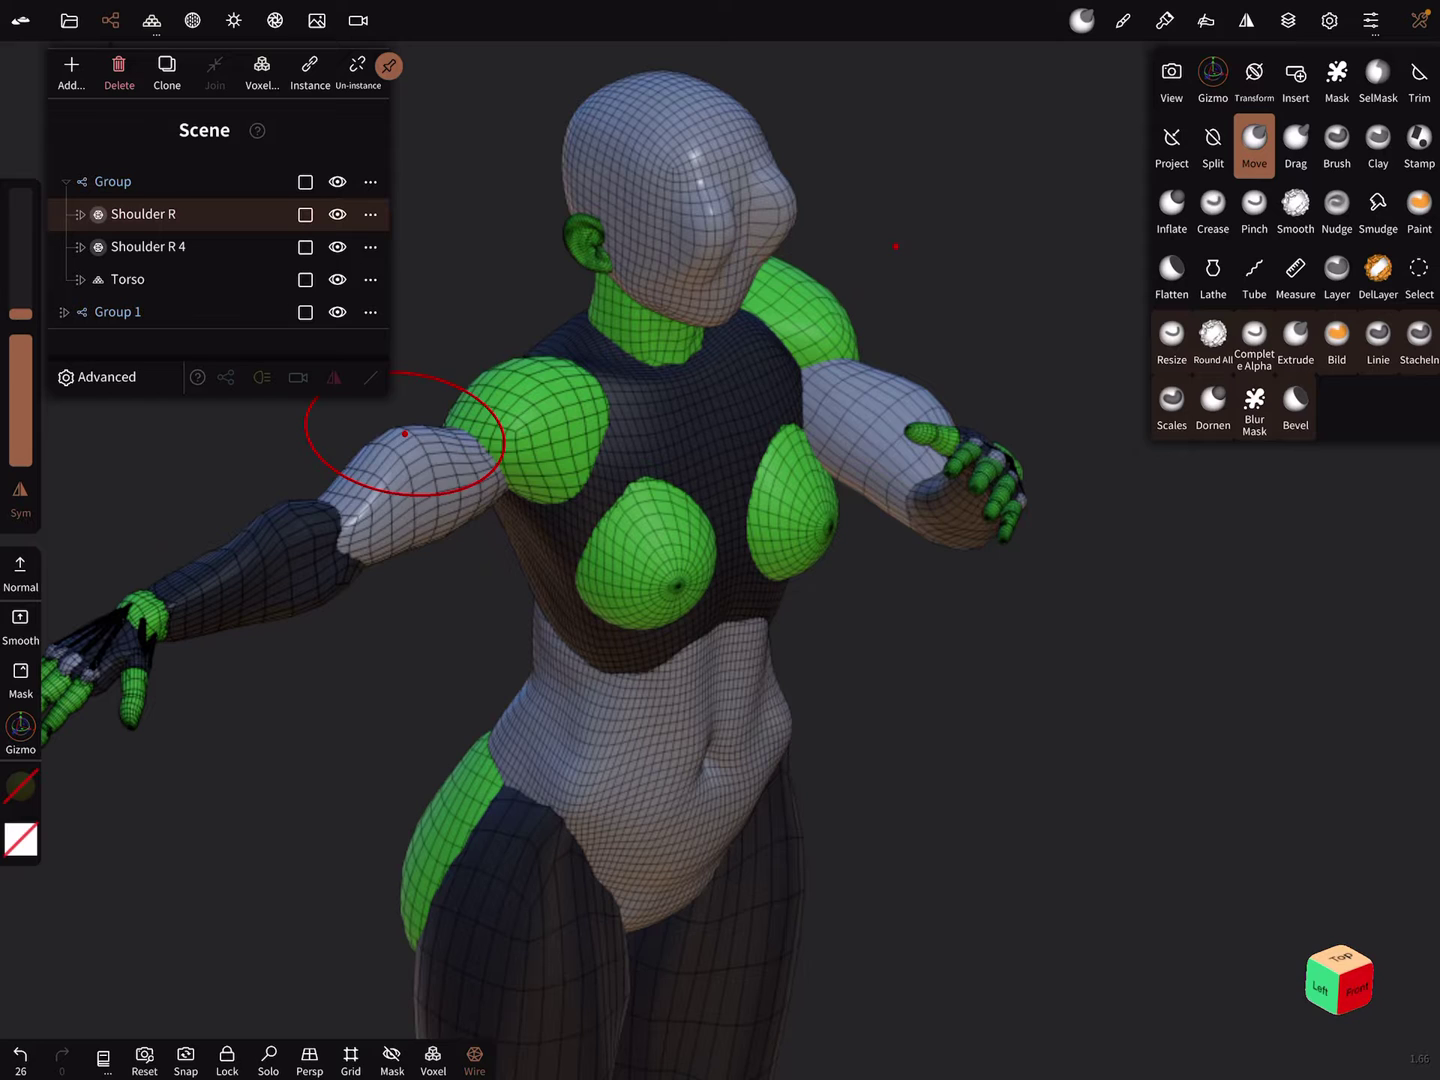
{"action": "left_click_drag", "start_coordinate": [405, 433], "coordinate": [411, 608]}
{"action": "left_click", "coordinate": [259, 563]}
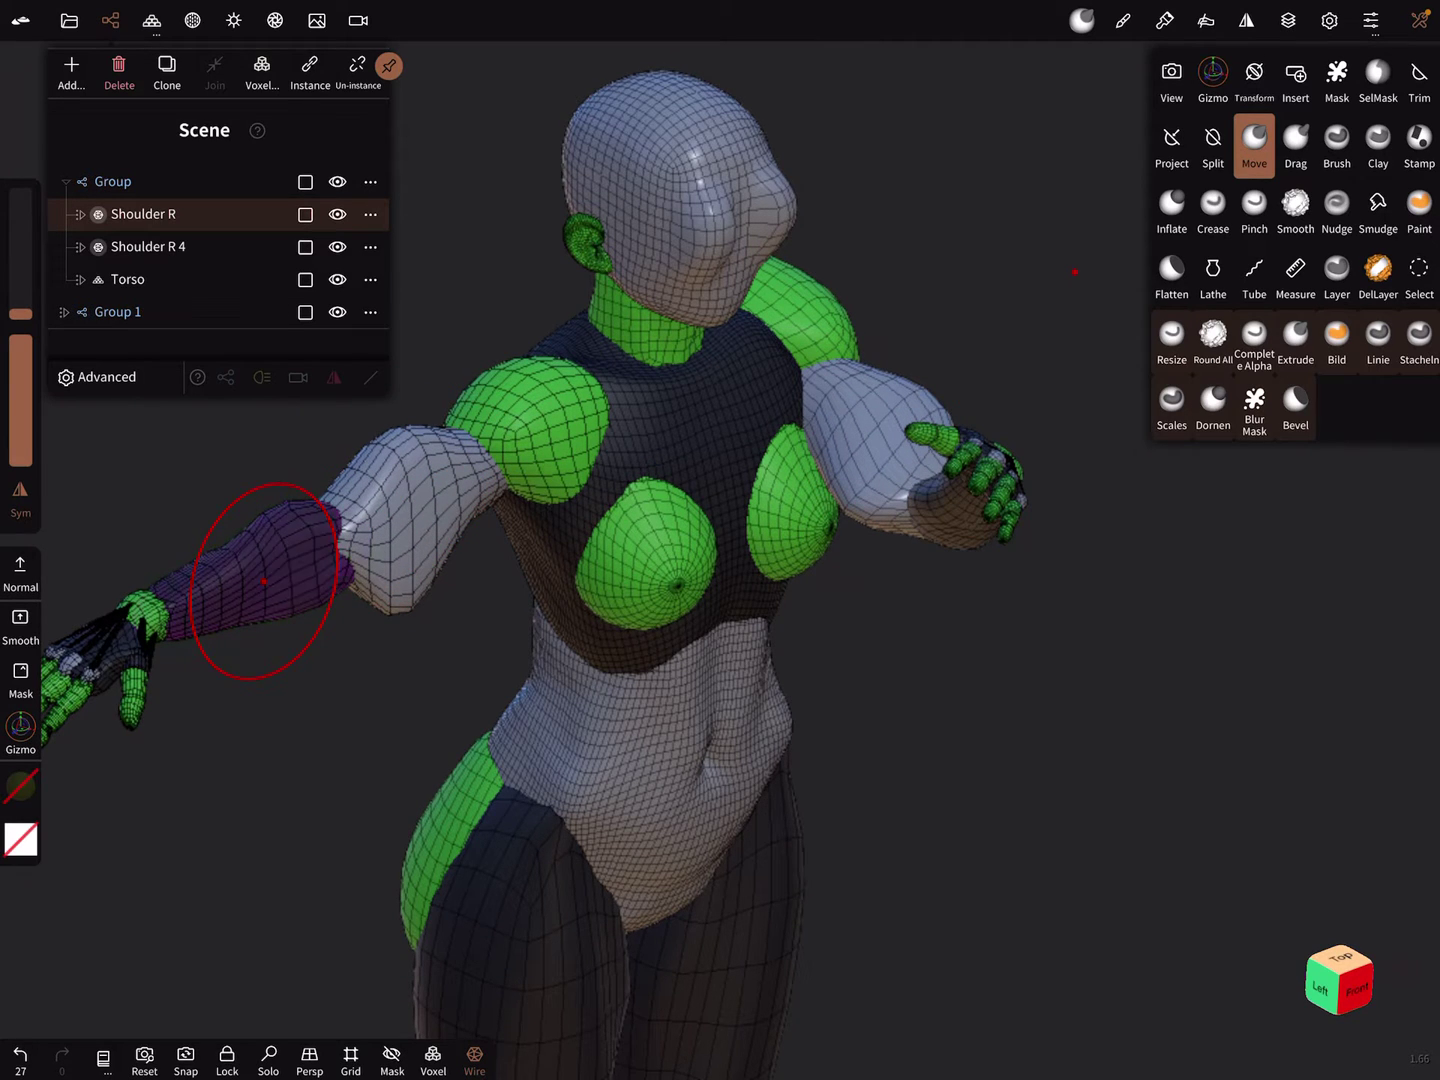
{"action": "left_click_drag", "start_coordinate": [225, 563], "coordinate": [225, 422]}
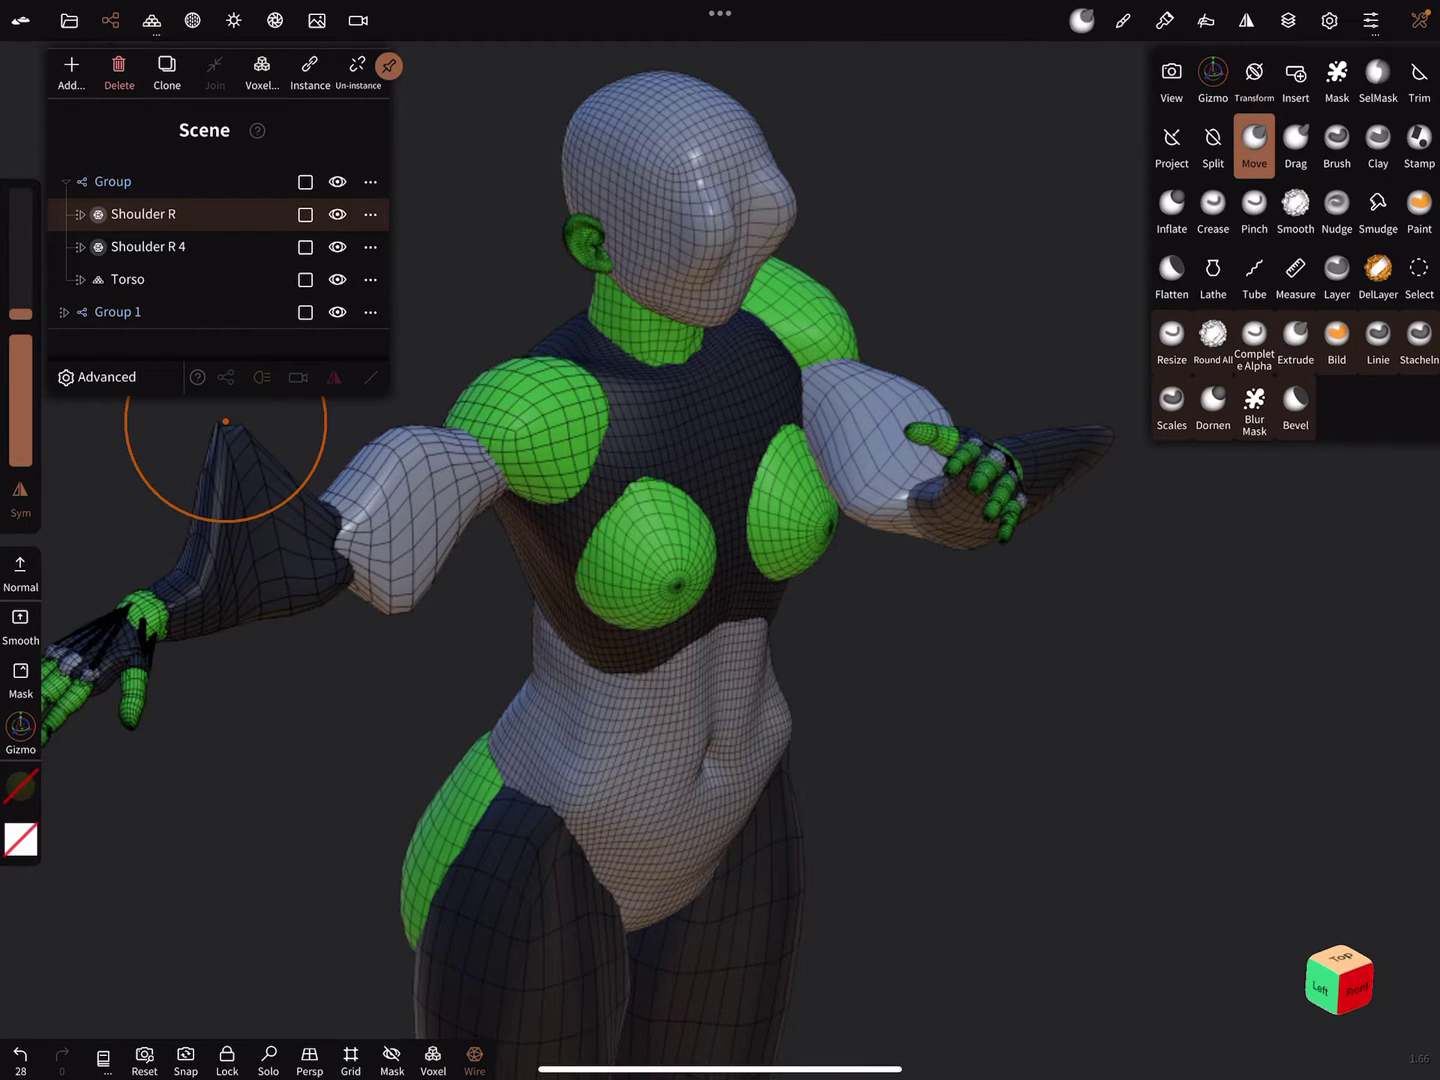
{"action": "mouse_move", "coordinate": [721, 450]}
{"action": "middle_mouse_down"}
{"action": "mouse_move", "coordinate": [897, 658]}
{"action": "mouse_move", "coordinate": [945, 619]}
{"action": "middle_mouse_up"}
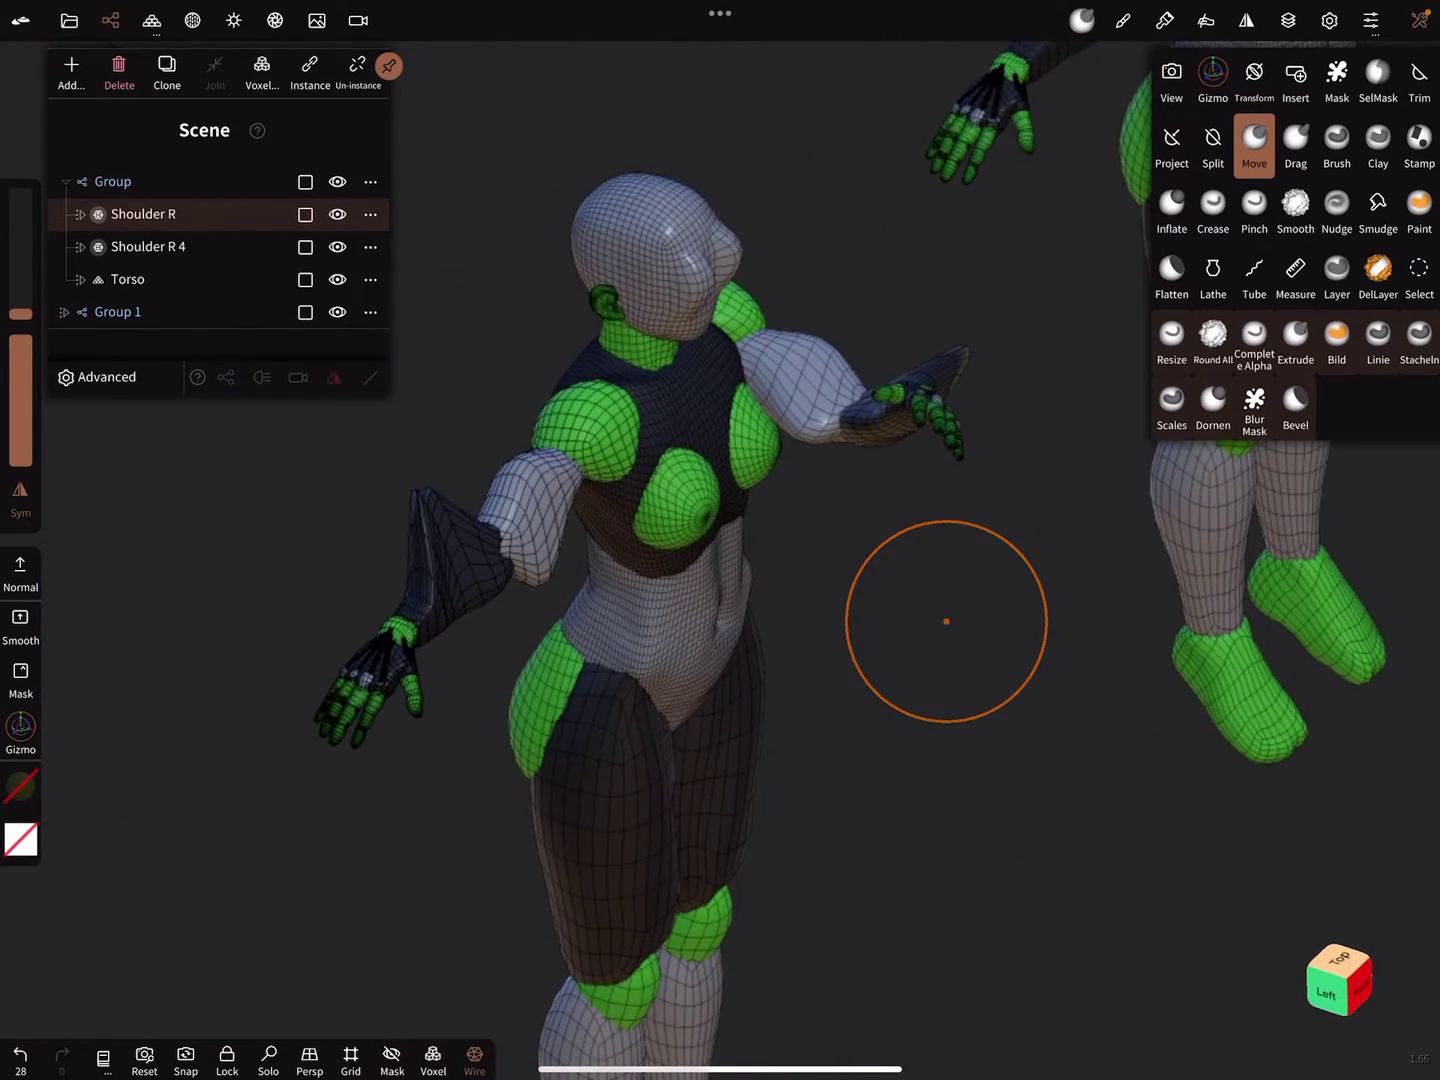
Select Shoulder R and frame the shoulder and arm in view
{"action": "left_click", "coordinate": [720, 541]}
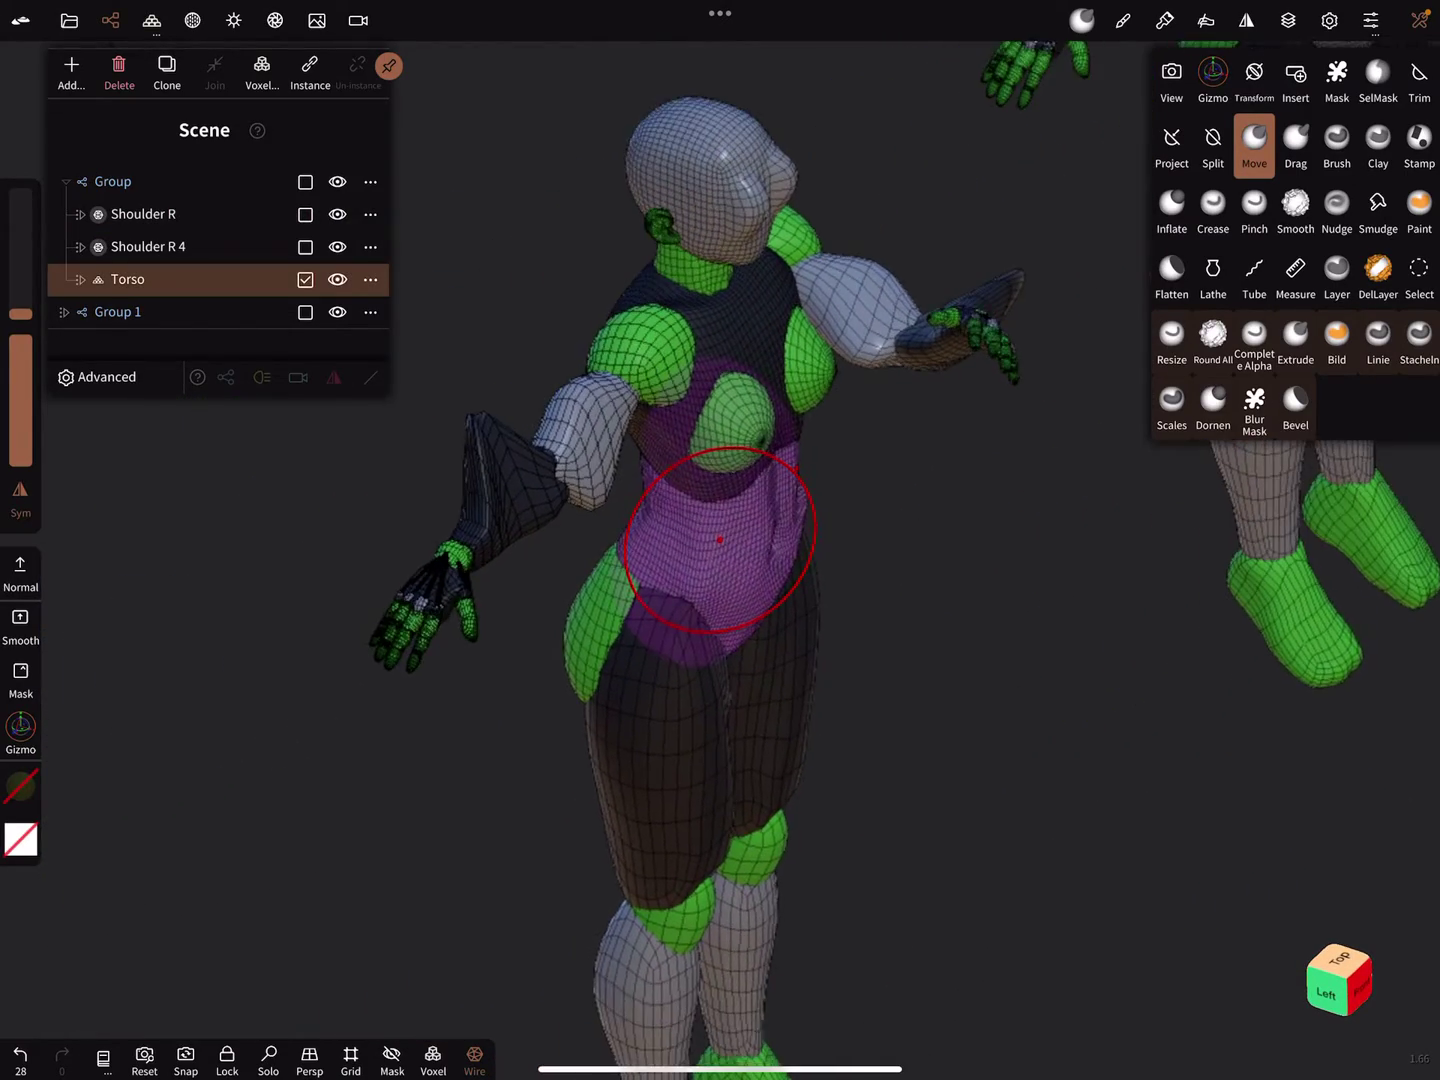
{"action": "middle_click_drag", "start_coordinate": [720, 540], "coordinate": [788, 472]}
{"action": "left_click", "coordinate": [720, 540]}
{"action": "middle_click_drag", "start_coordinate": [720, 540], "coordinate": [810, 495]}
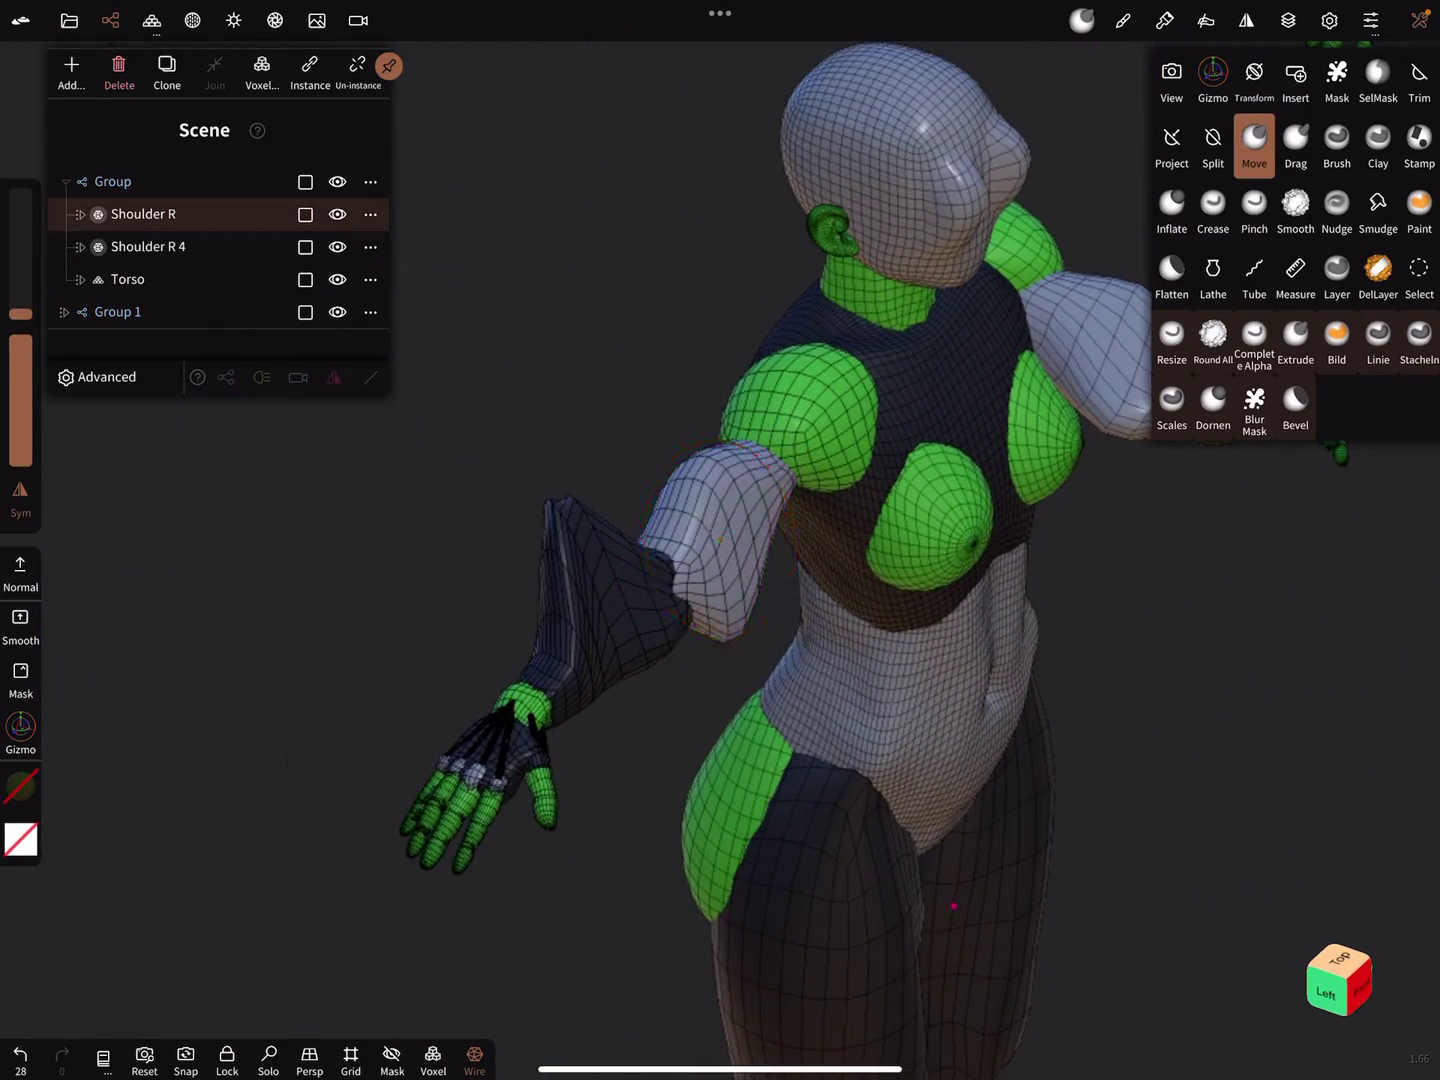
{"action": "middle_click_drag", "start_coordinate": [759, 570], "coordinate": [855, 495]}
Undo the last two Move strokes, try and undo another upper-arm stroke, and face front
{"action": "key", "text": "ctrl+z"}
{"action": "key", "text": "ctrl+z"}
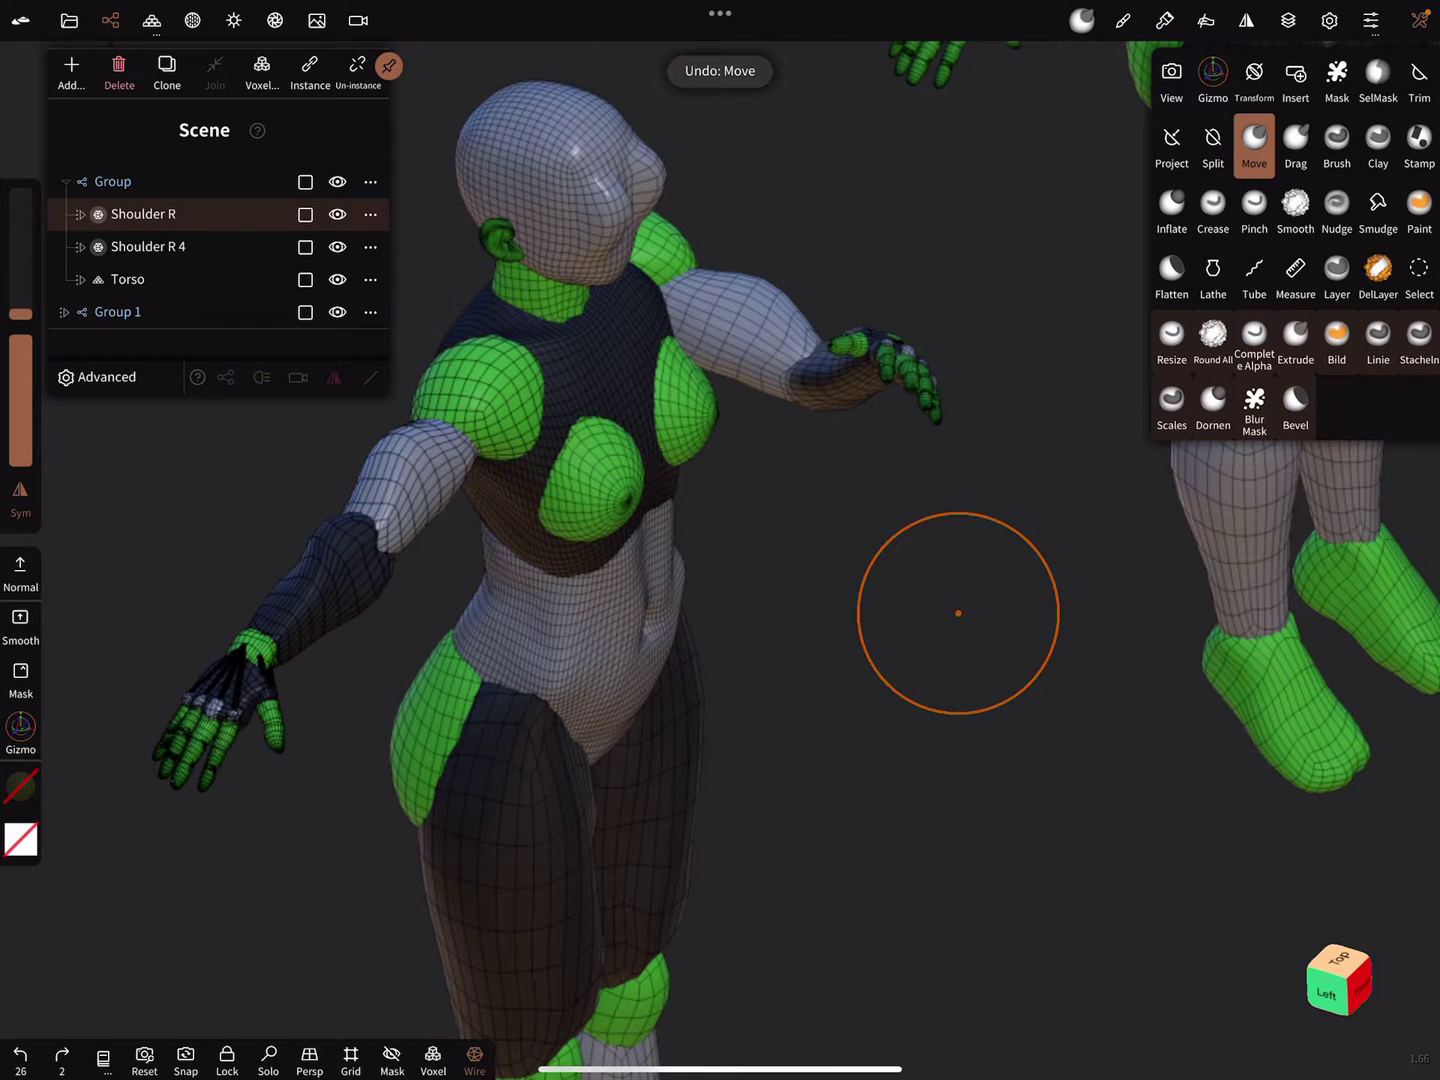
{"action": "key", "text": "ctrl+z"}
{"action": "left_click_drag", "start_coordinate": [444, 473], "coordinate": [431, 501]}
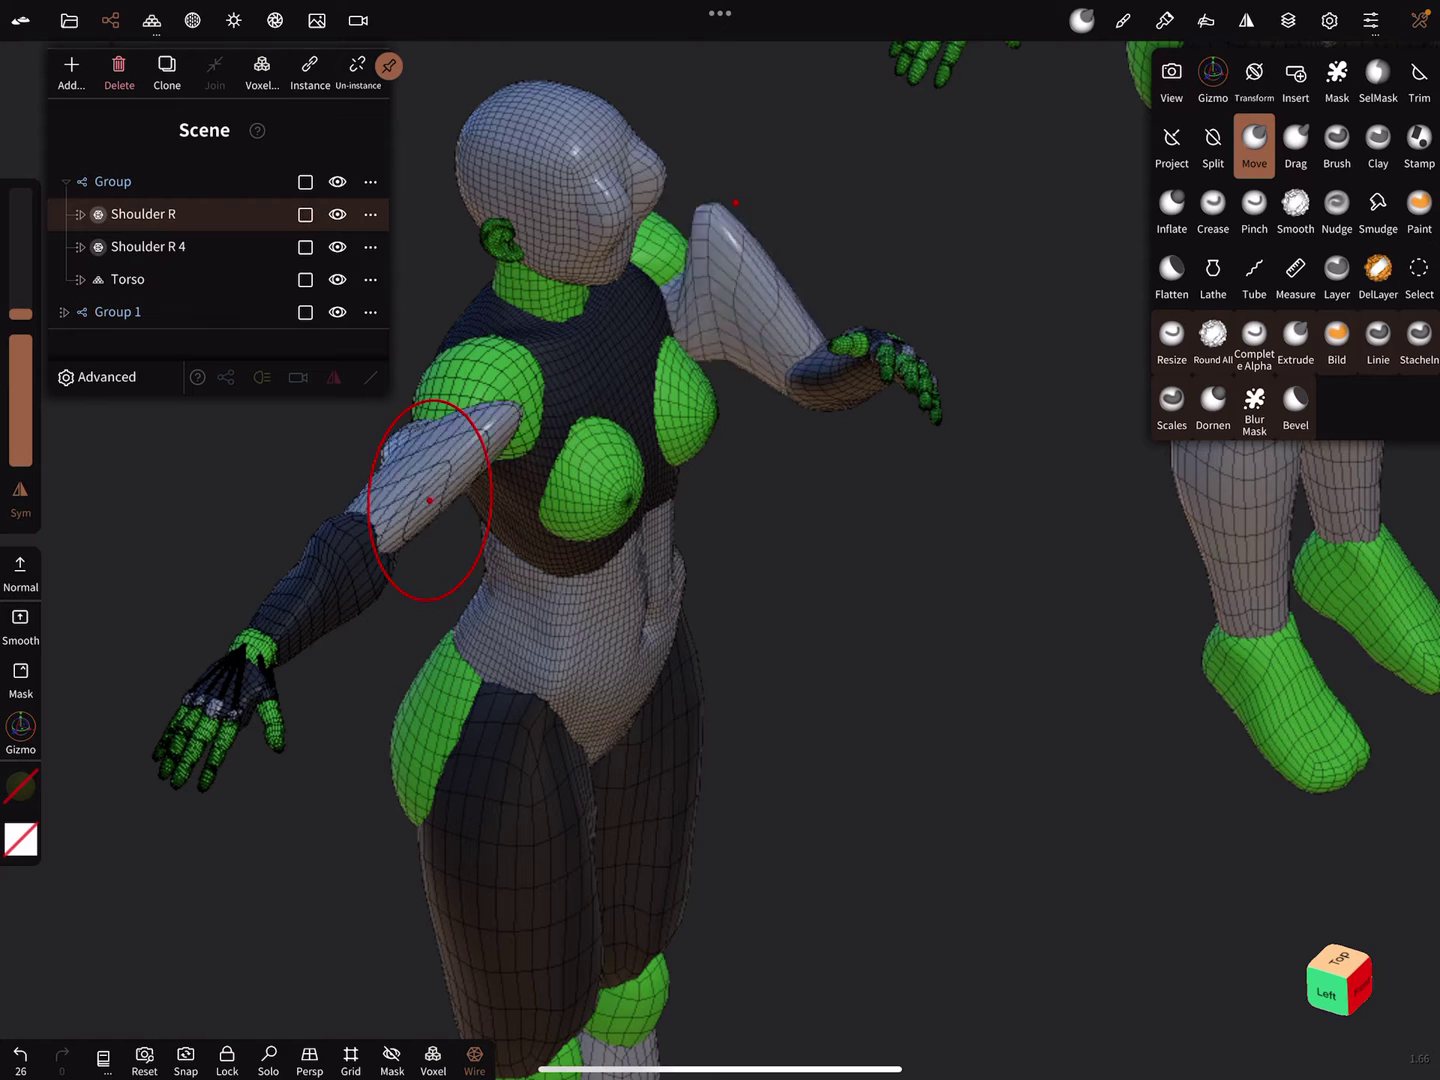
{"action": "key", "text": "ctrl+z"}
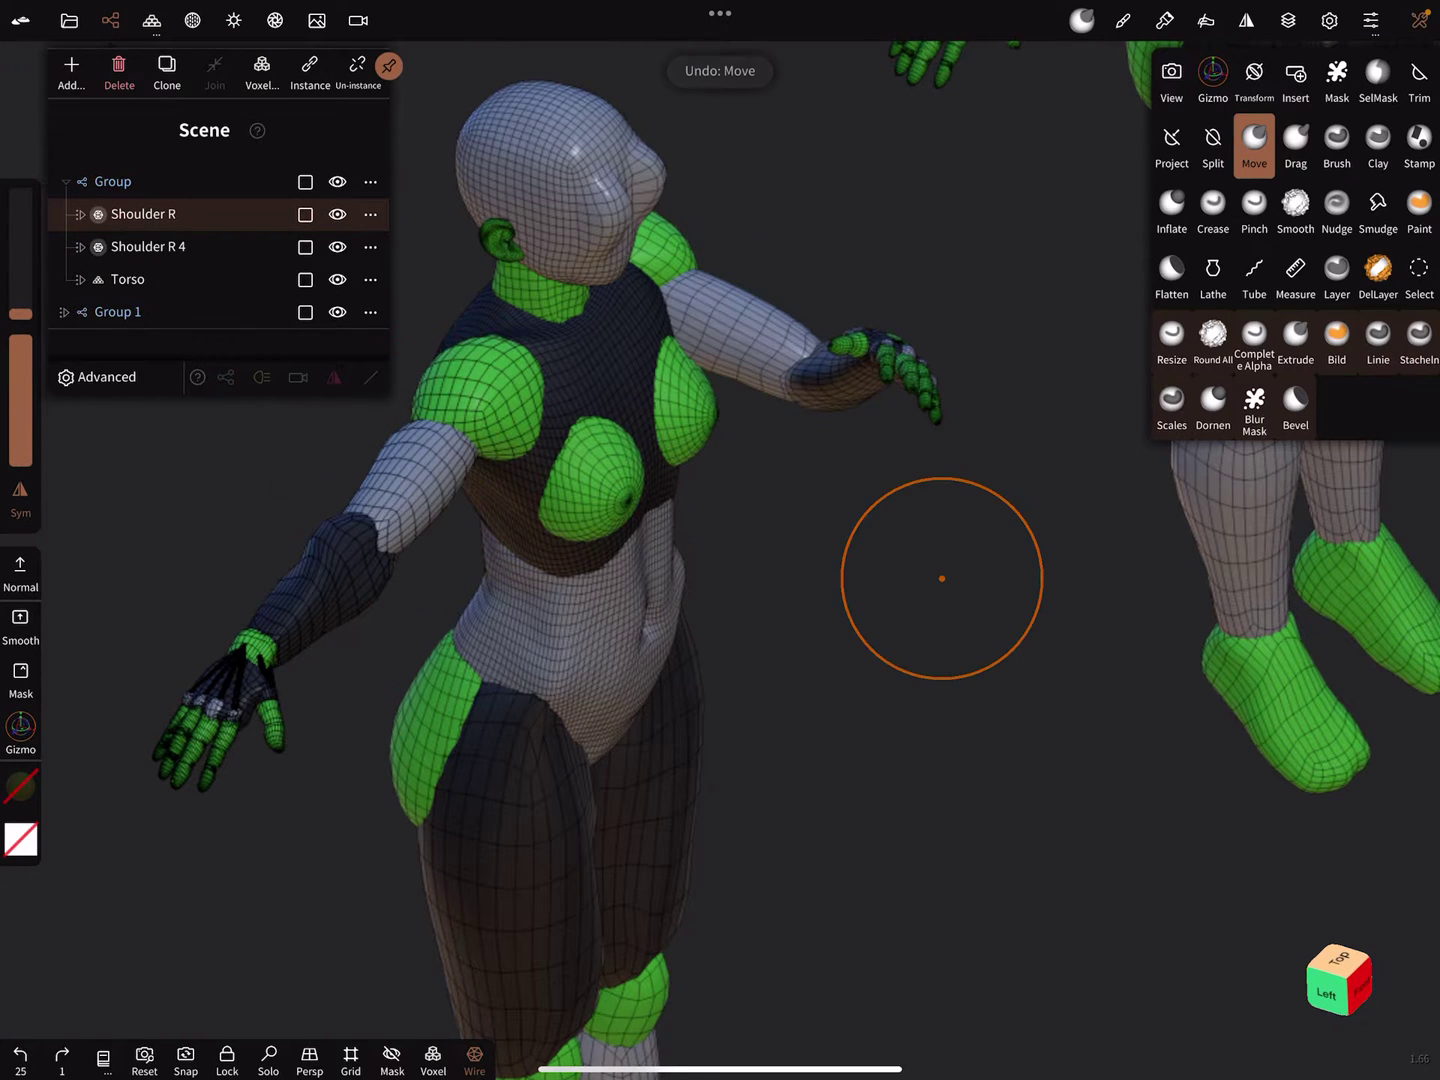
{"action": "mouse_move", "coordinate": [943, 582]}
{"action": "left_mouse_down"}
{"action": "mouse_move", "coordinate": [892, 582]}
{"action": "mouse_move", "coordinate": [970, 675]}
{"action": "mouse_move", "coordinate": [929, 712]}
{"action": "mouse_move", "coordinate": [968, 590]}
{"action": "left_mouse_up"}
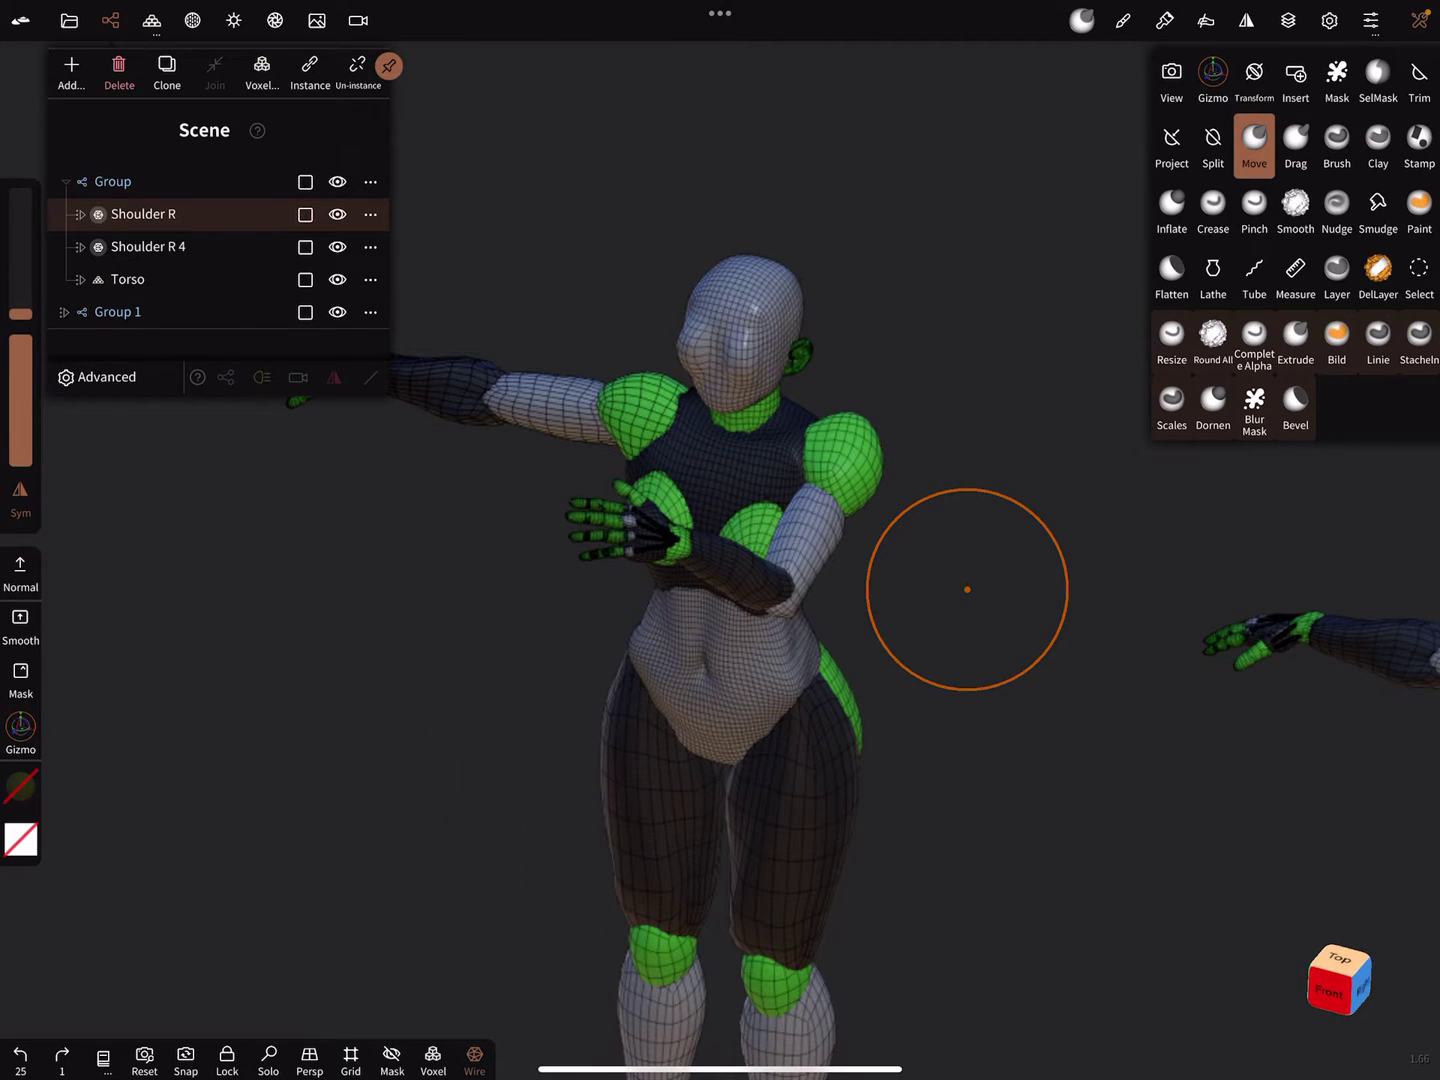
{"action": "left_click", "coordinate": [842, 470]}
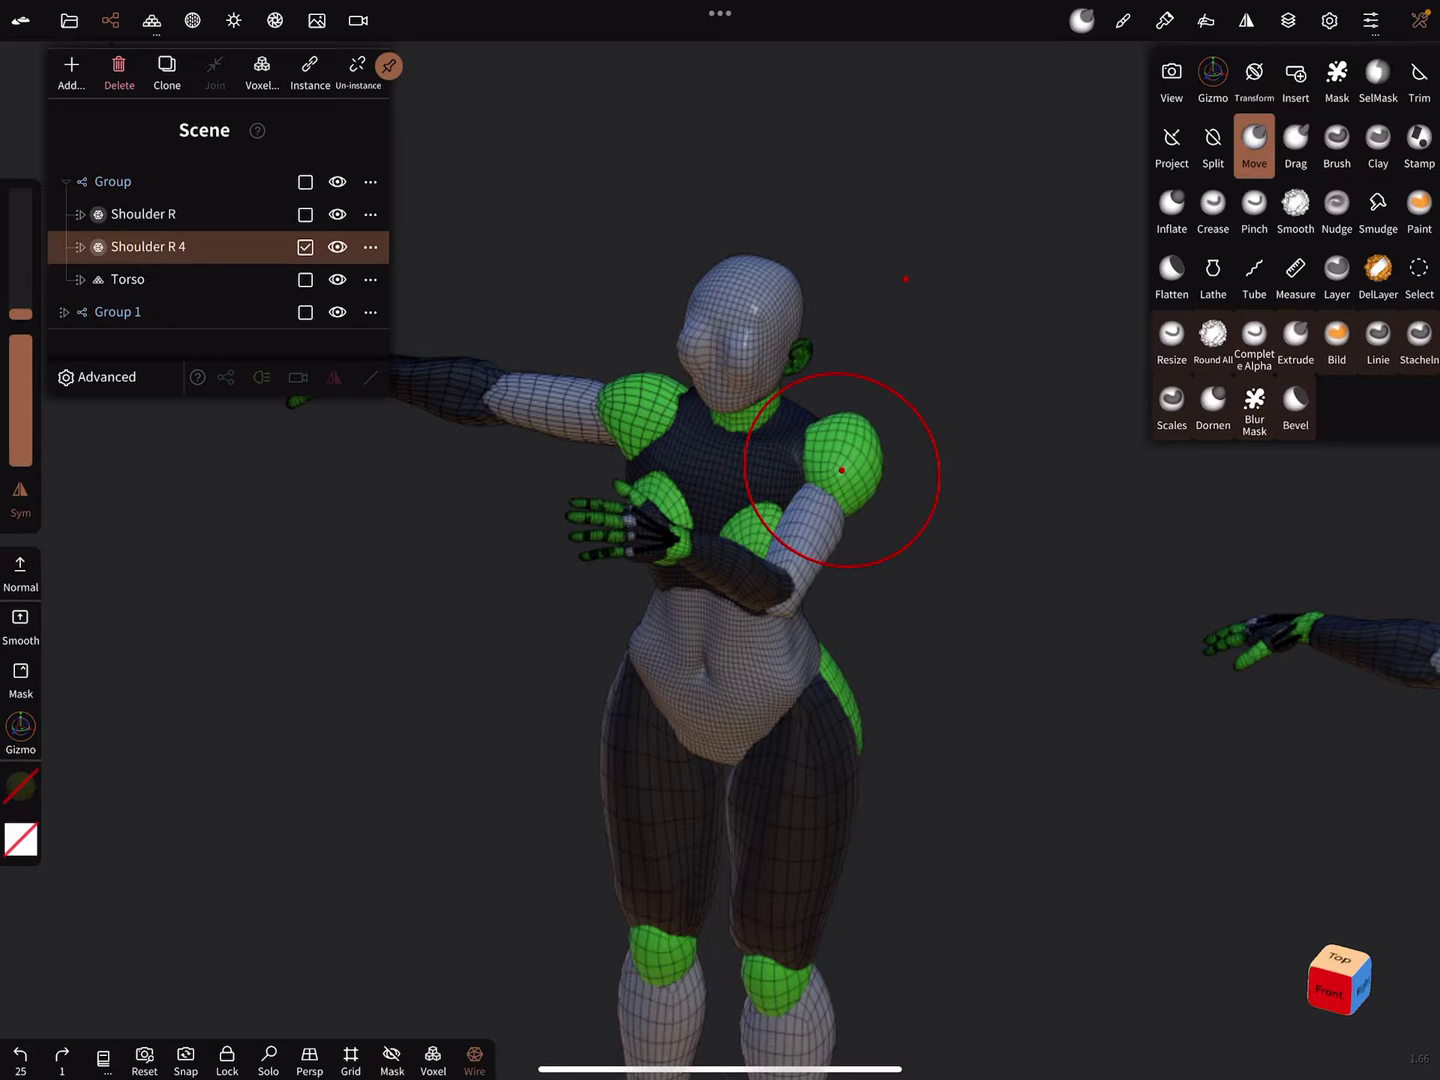
Multiselect Shoulder R 4 with Upper Arm R 4 and turn on the transform Gizmo
{"action": "left_click", "coordinate": [305, 247]}
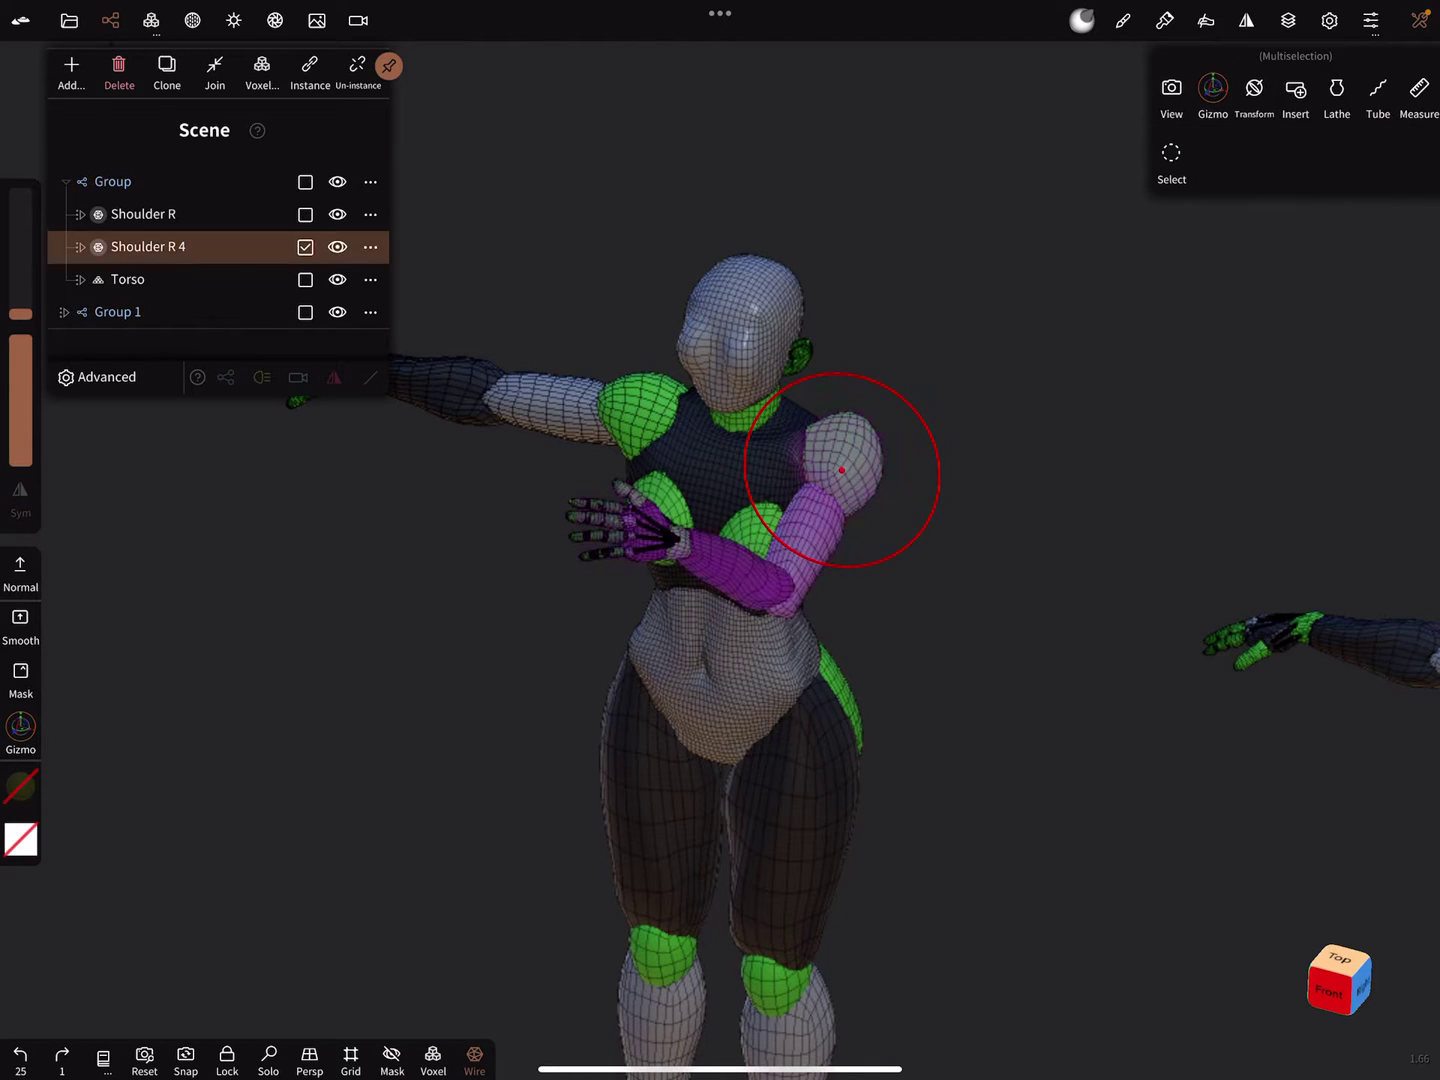
{"action": "left_click", "coordinate": [79, 247]}
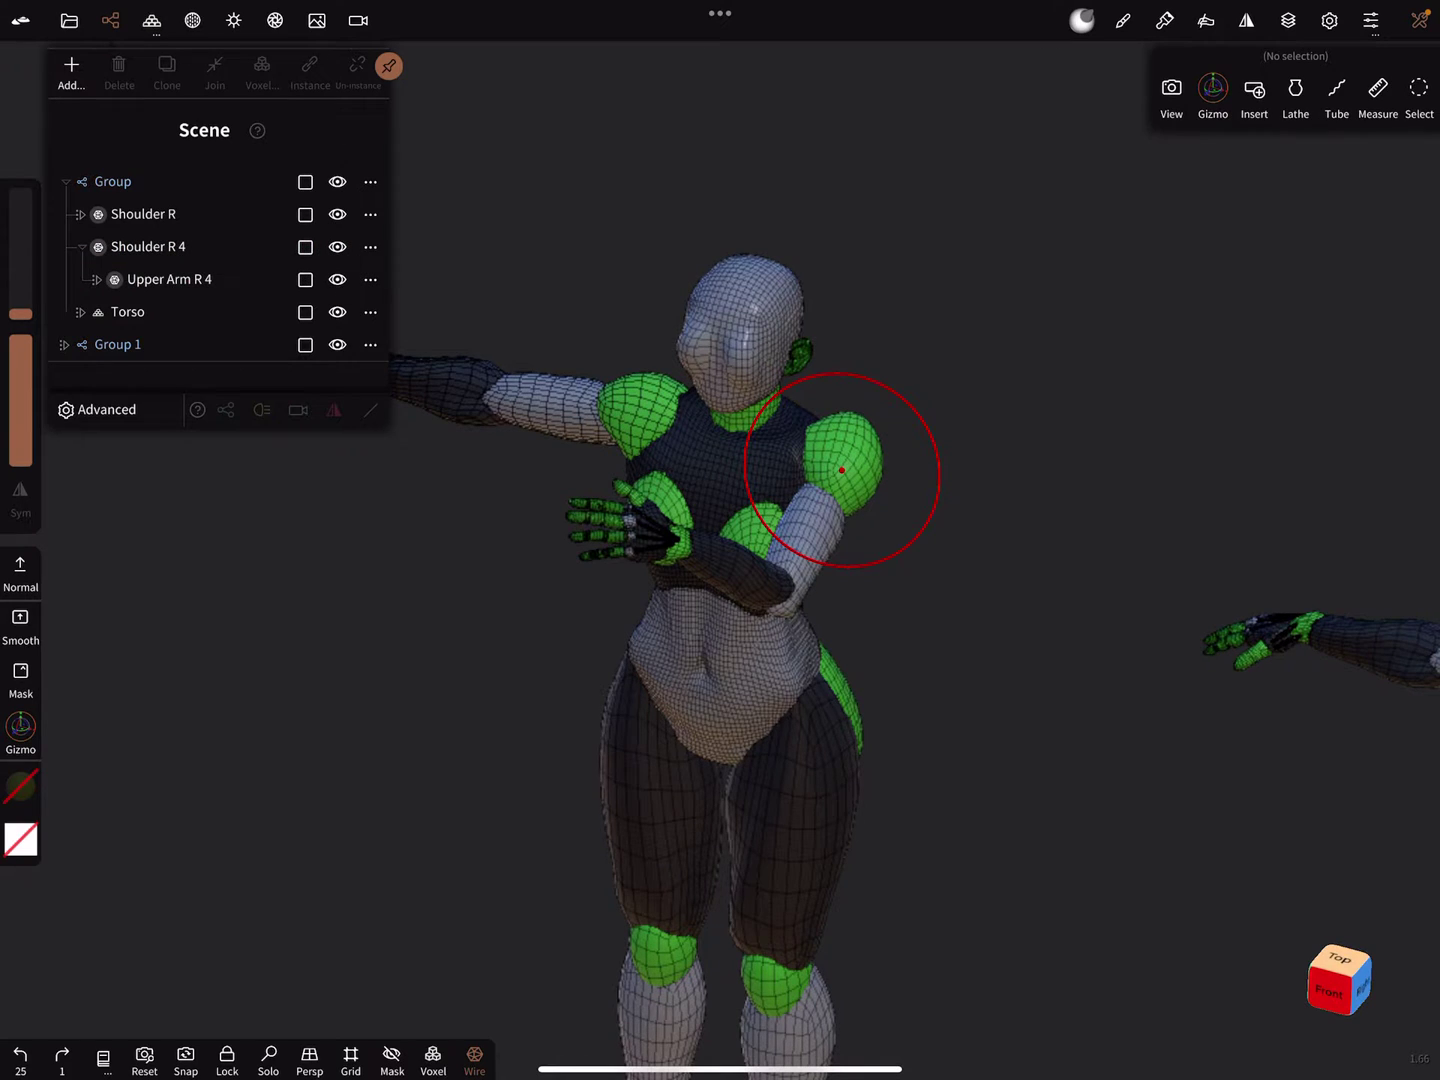
{"action": "left_click", "coordinate": [305, 246]}
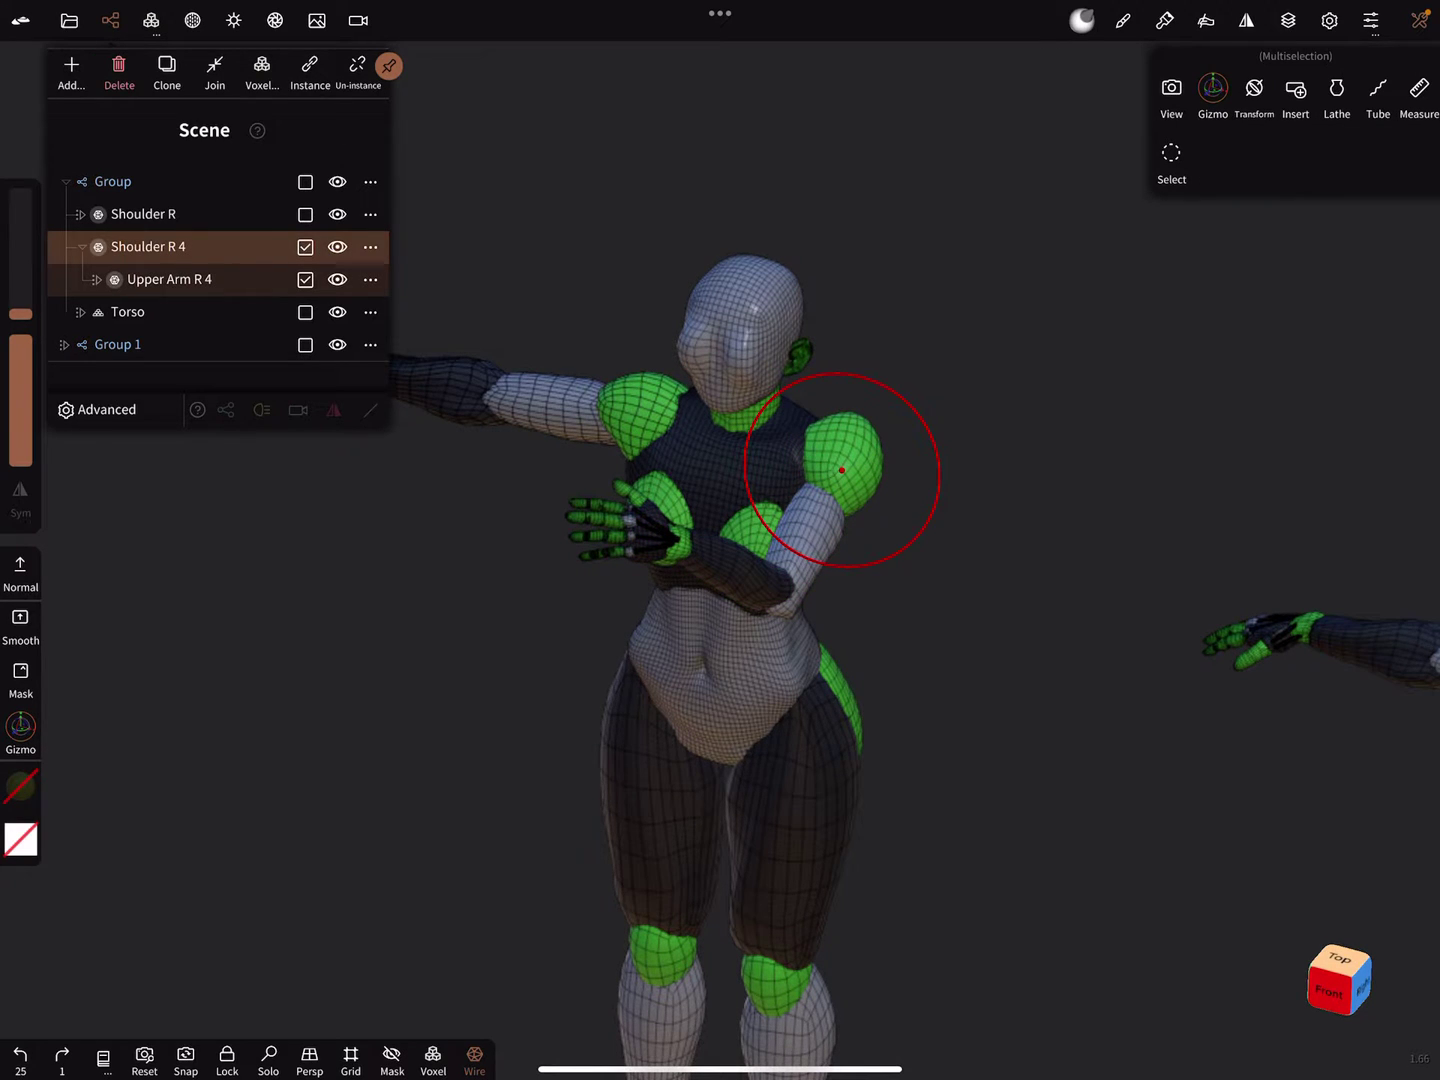
{"action": "left_click", "coordinate": [1213, 96]}
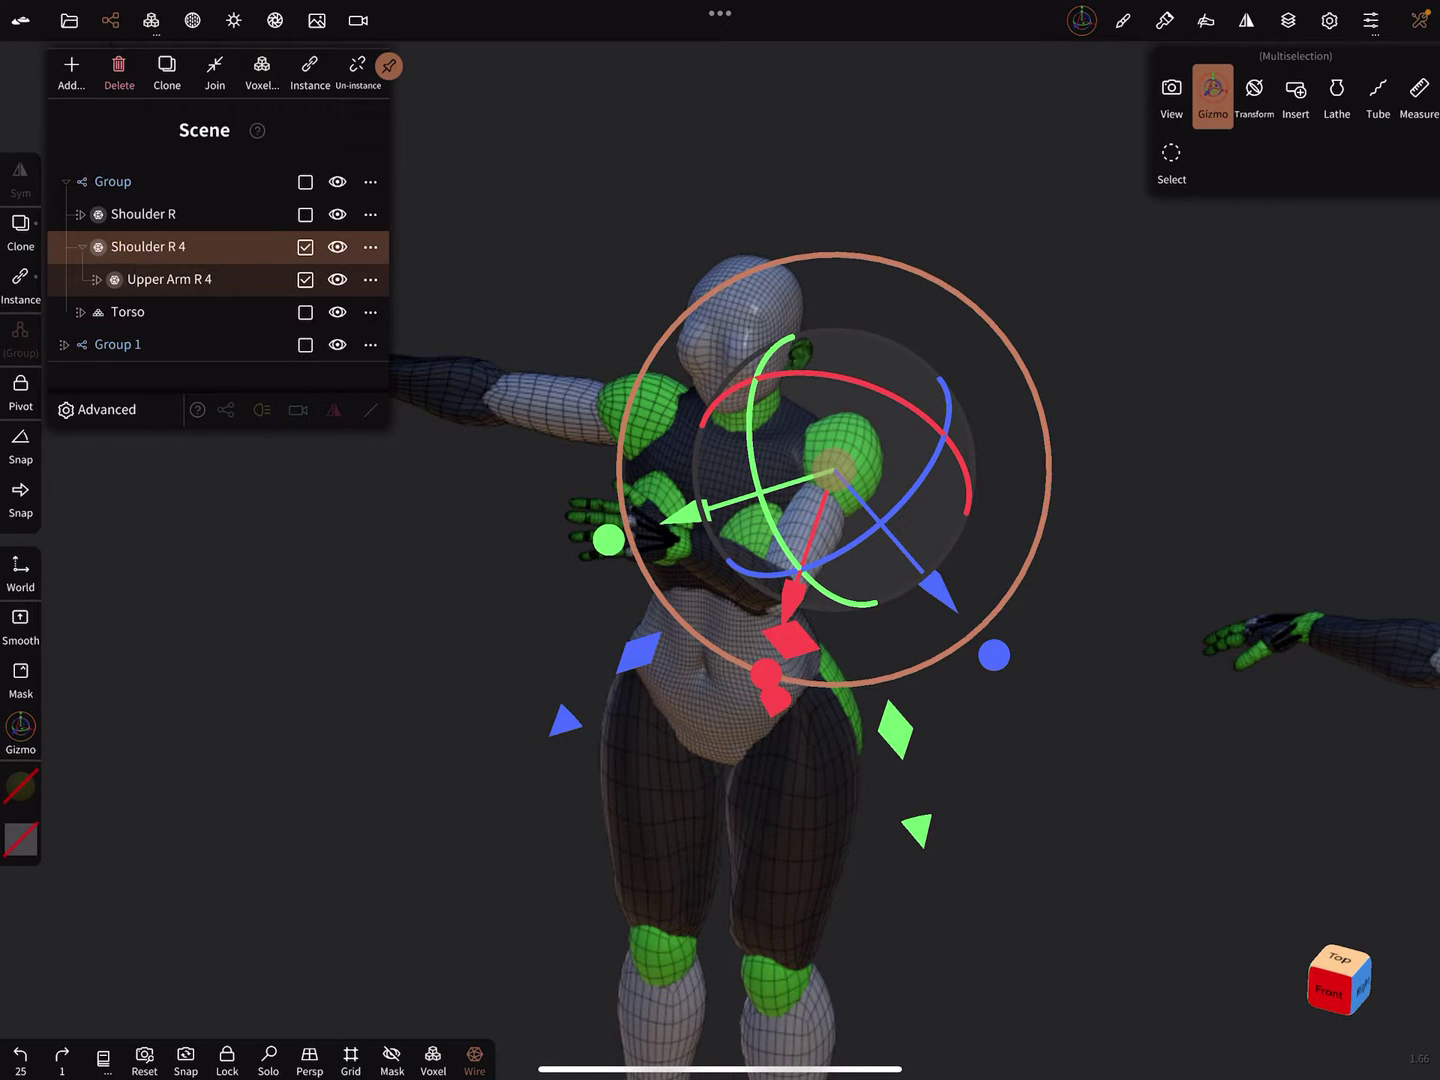
Enter a rotation value and swing the arm up beside the head
{"action": "left_click", "coordinate": [788, 639]}
{"action": "left_click", "coordinate": [791, 335]}
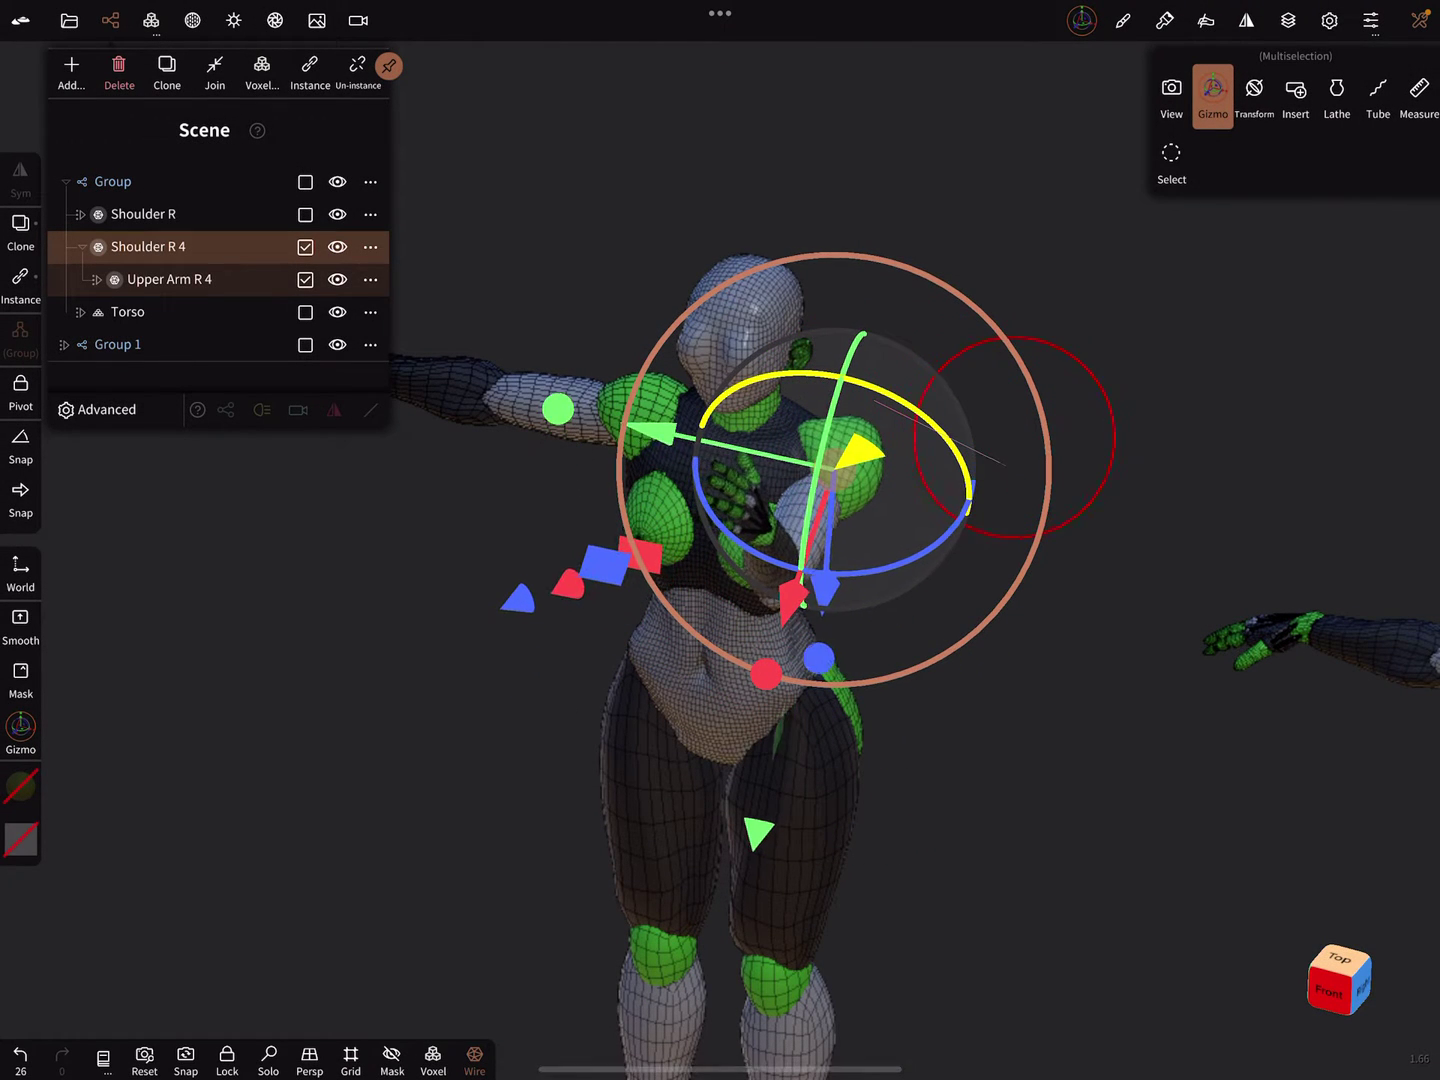
{"action": "mouse_move", "coordinate": [835, 338]}
{"action": "left_mouse_down"}
{"action": "mouse_move", "coordinate": [855, 349]}
{"action": "mouse_move", "coordinate": [886, 245]}
{"action": "left_mouse_up"}
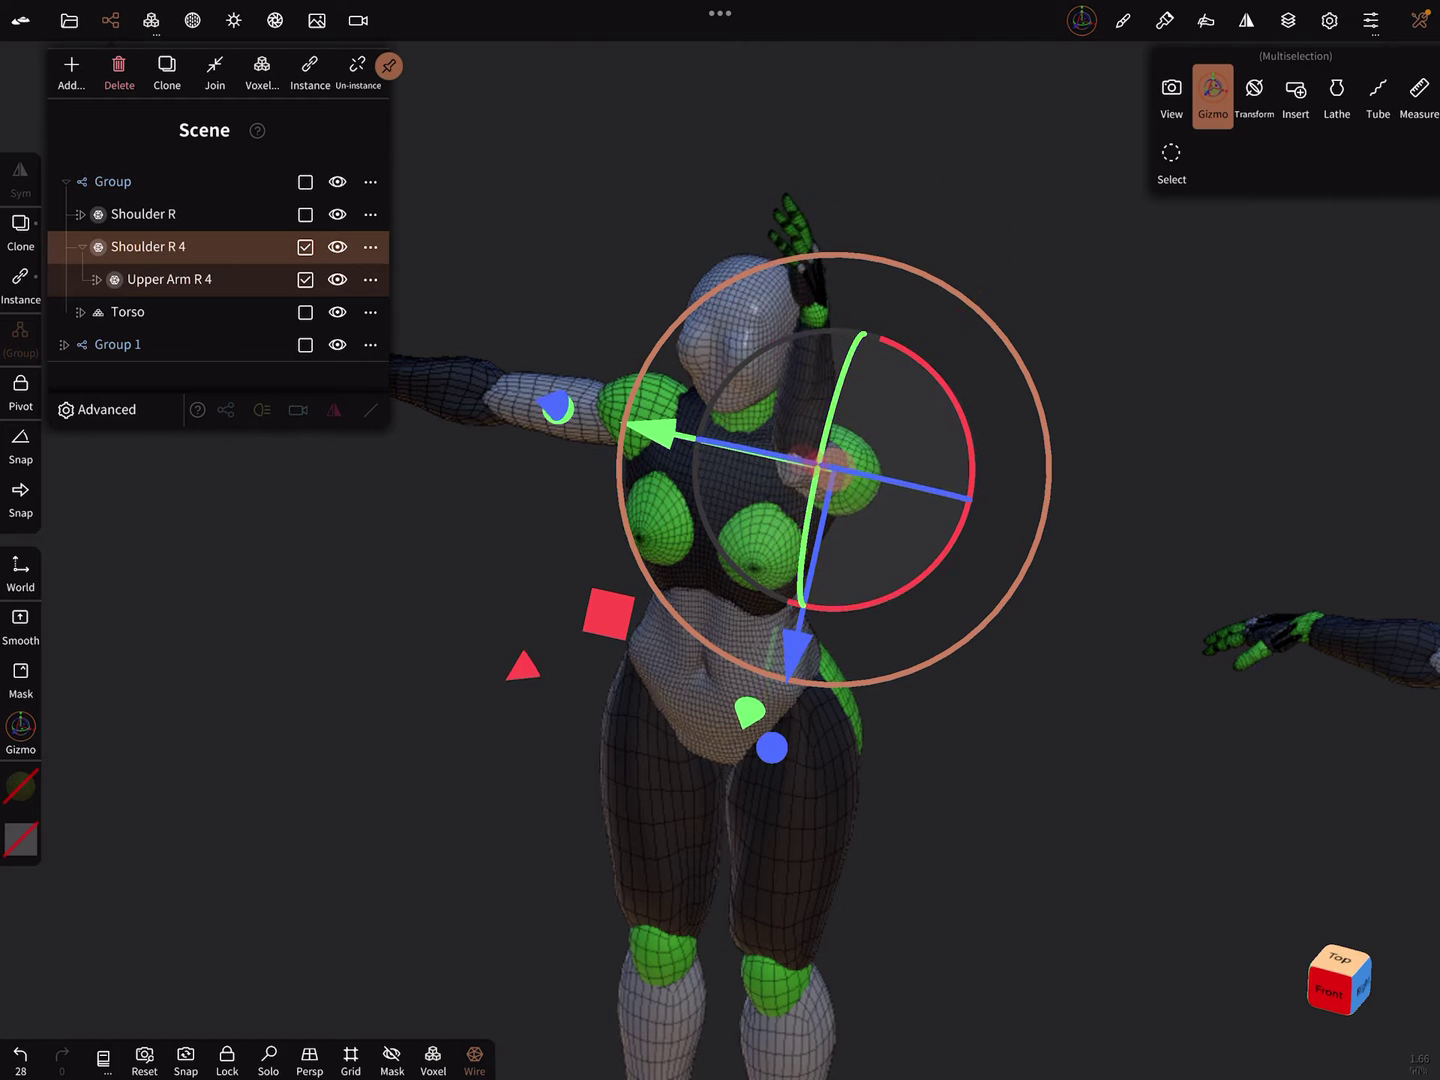
{"action": "left_click_drag", "start_coordinate": [1125, 788], "coordinate": [1215, 753]}
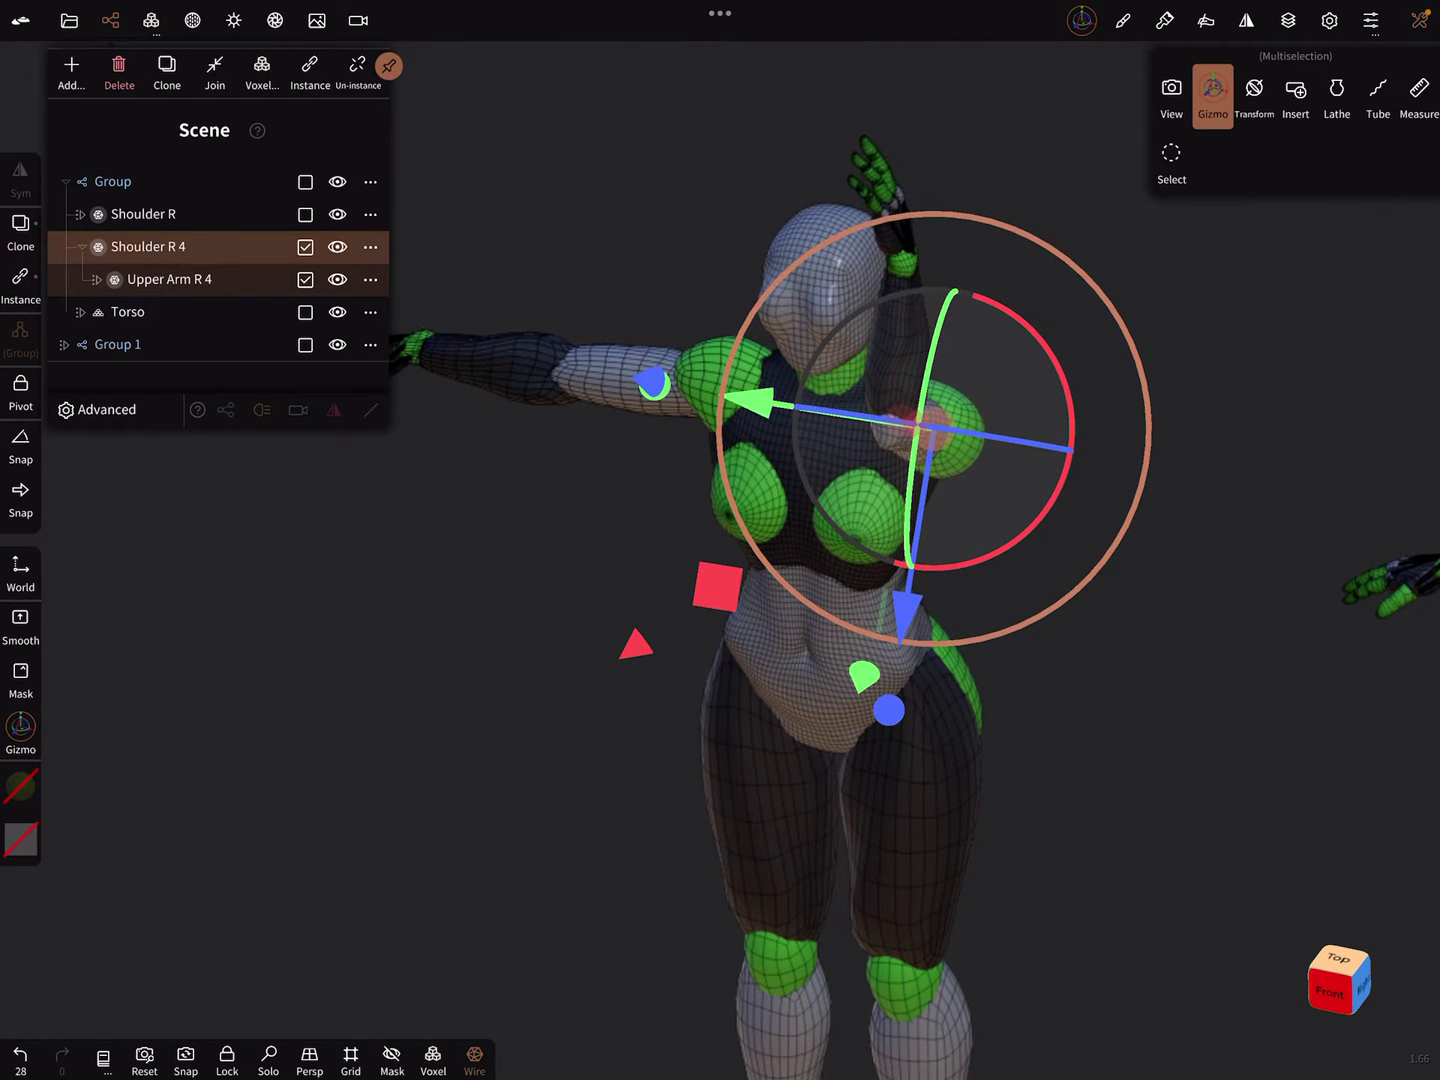
{"action": "left_click", "coordinate": [504, 364]}
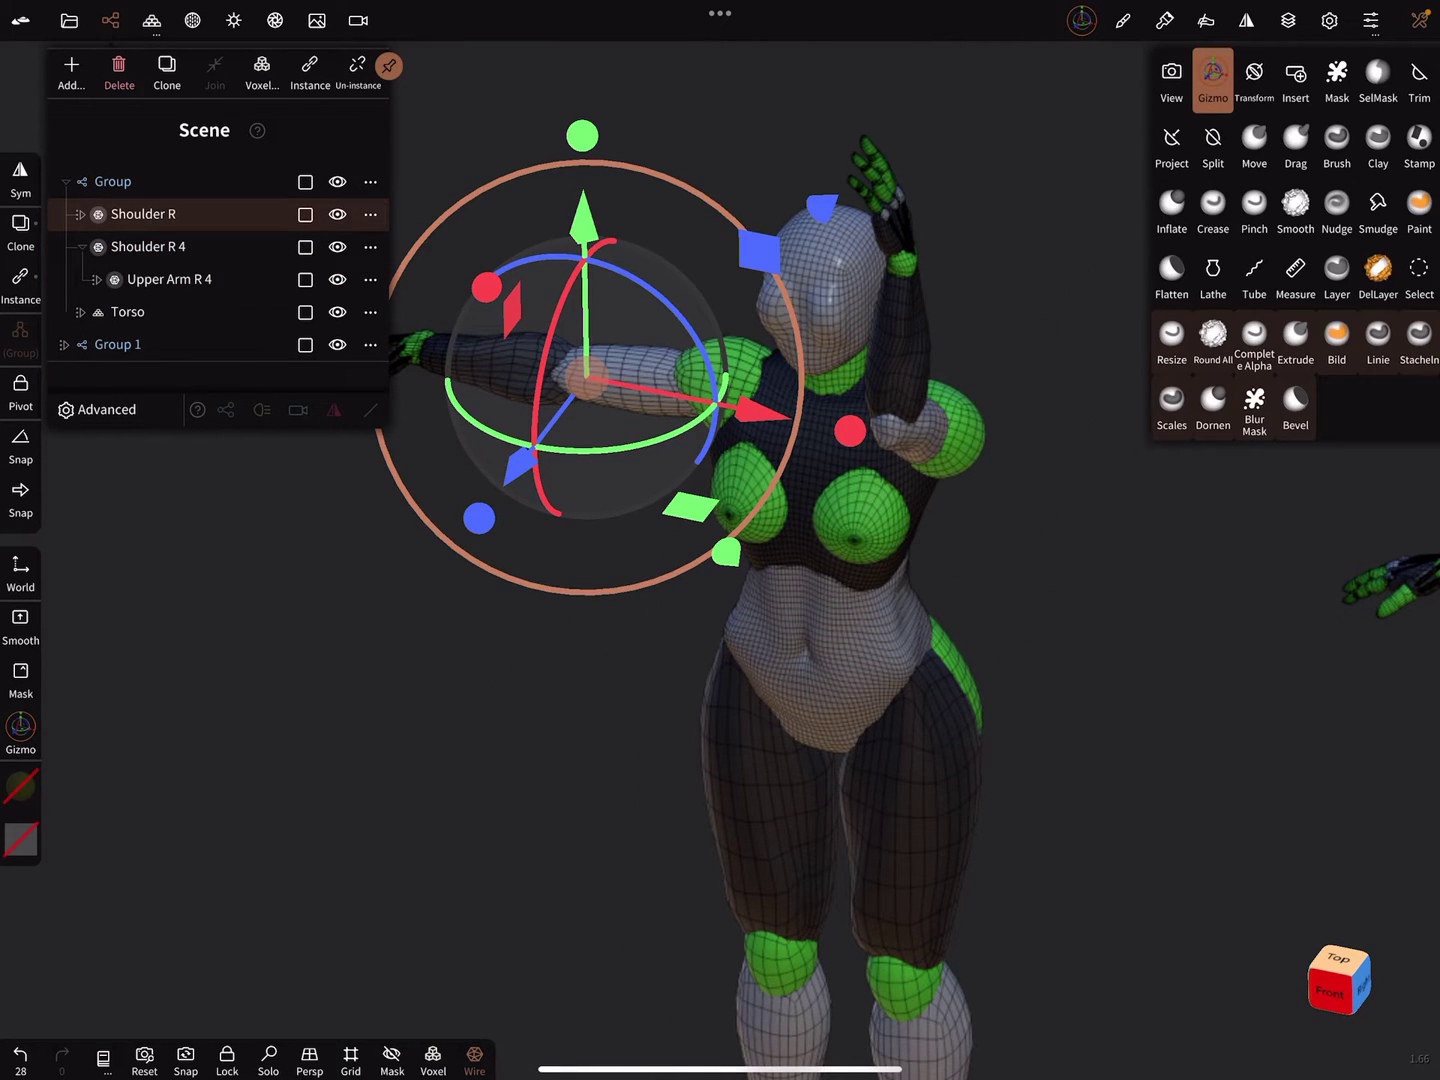
{"action": "left_click", "coordinate": [1255, 144]}
{"action": "left_click_drag", "start_coordinate": [509, 363], "coordinate": [507, 380]}
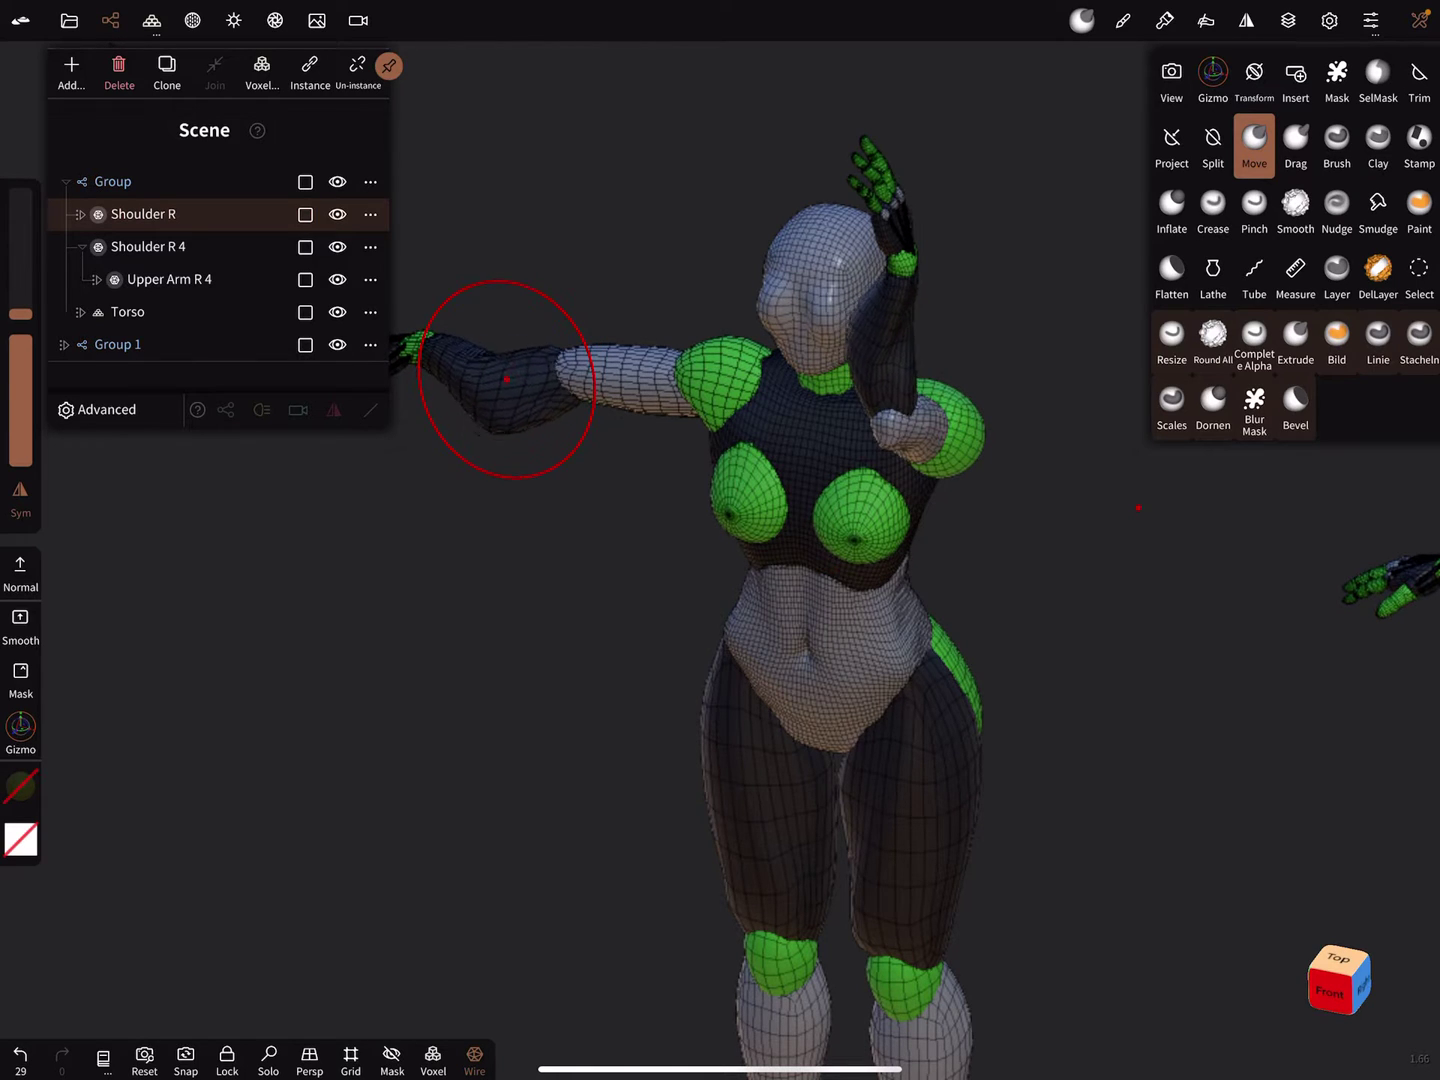
{"action": "key", "text": "ctrl+z"}
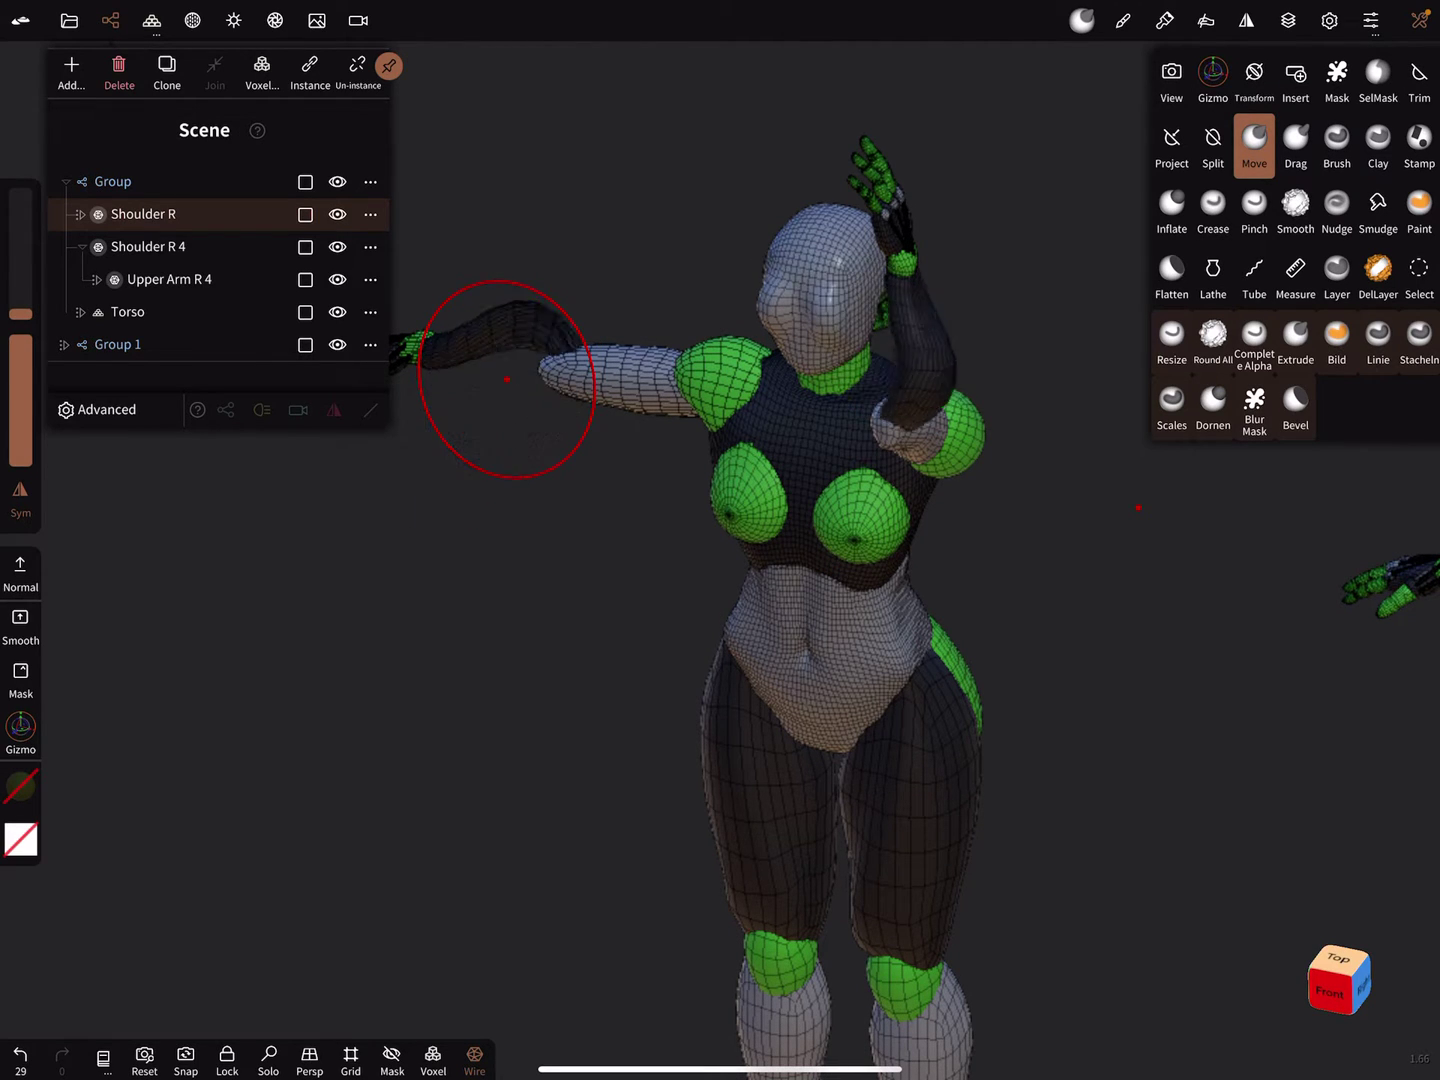
{"action": "key", "text": "ctrl+z"}
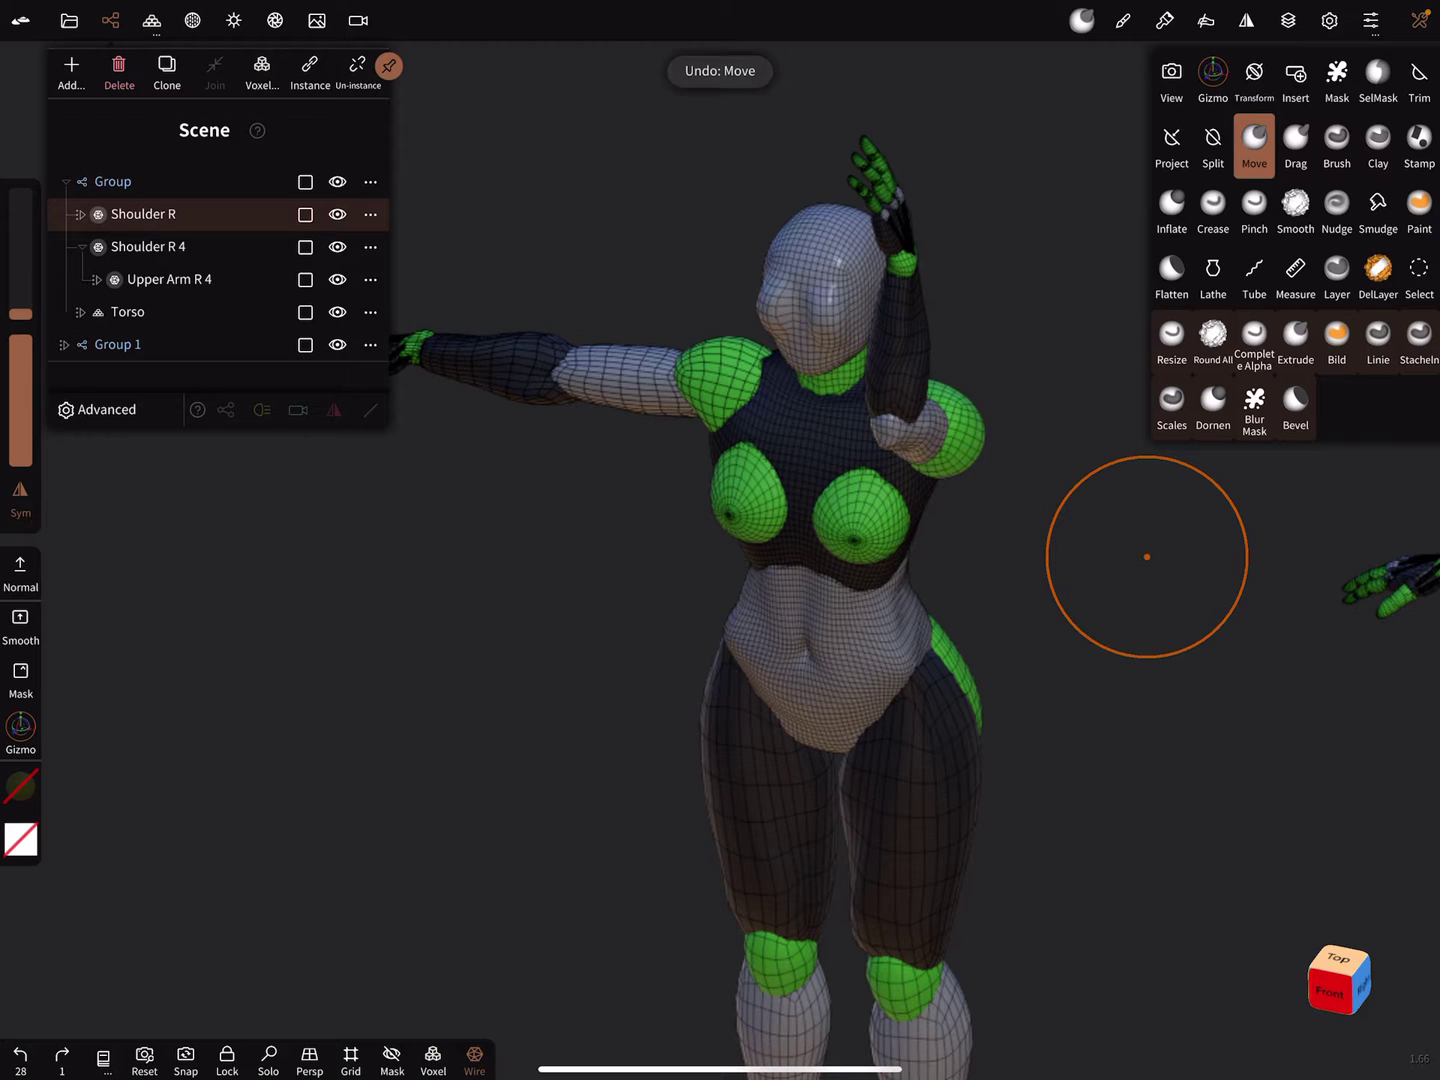
{"action": "left_click", "coordinate": [922, 343]}
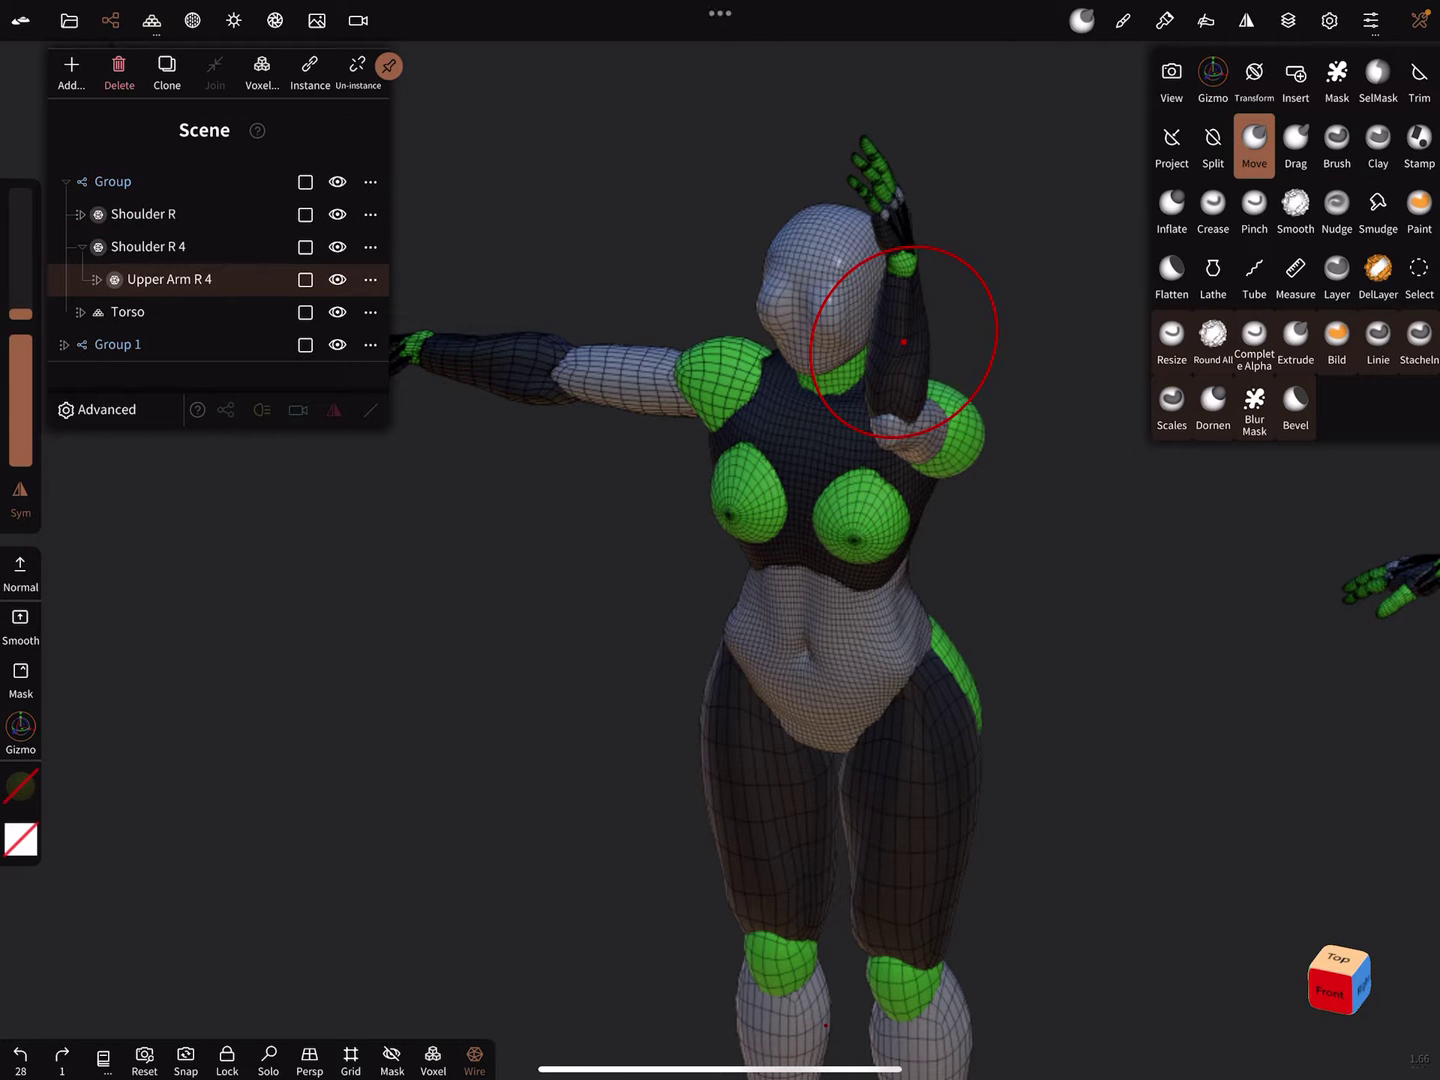
{"action": "left_click_drag", "start_coordinate": [917, 349], "coordinate": [925, 337]}
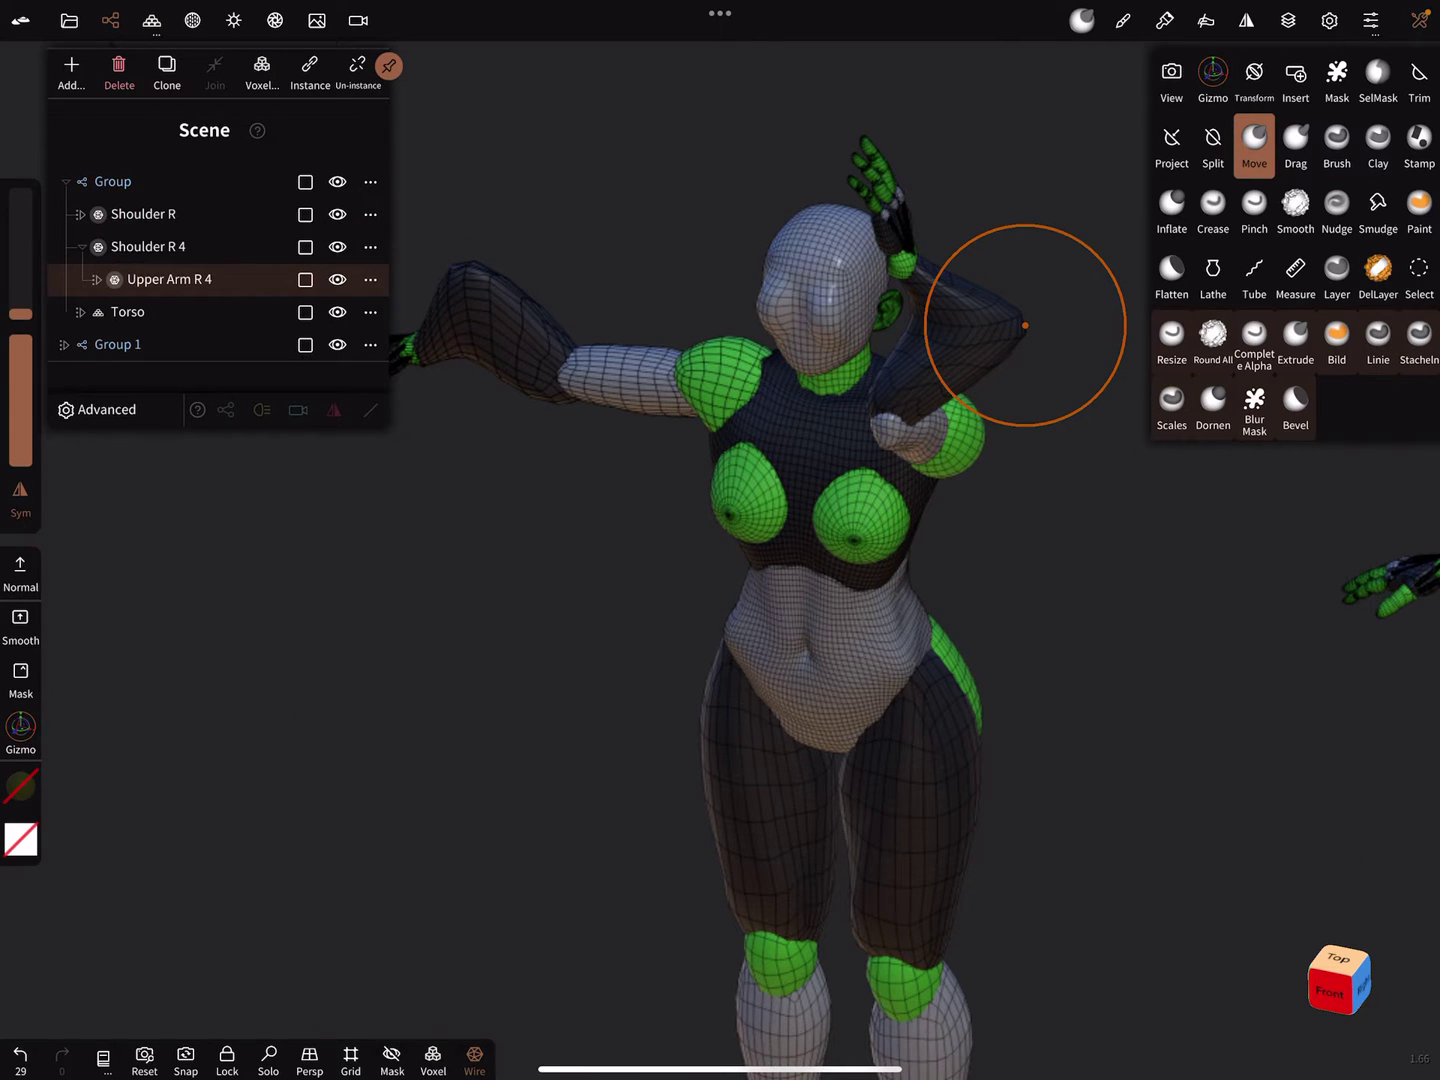
{"action": "key", "text": "ctrl+z"}
{"action": "scroll", "coordinate": [785, 658], "scroll_direction": "down", "scroll_amount": 5}
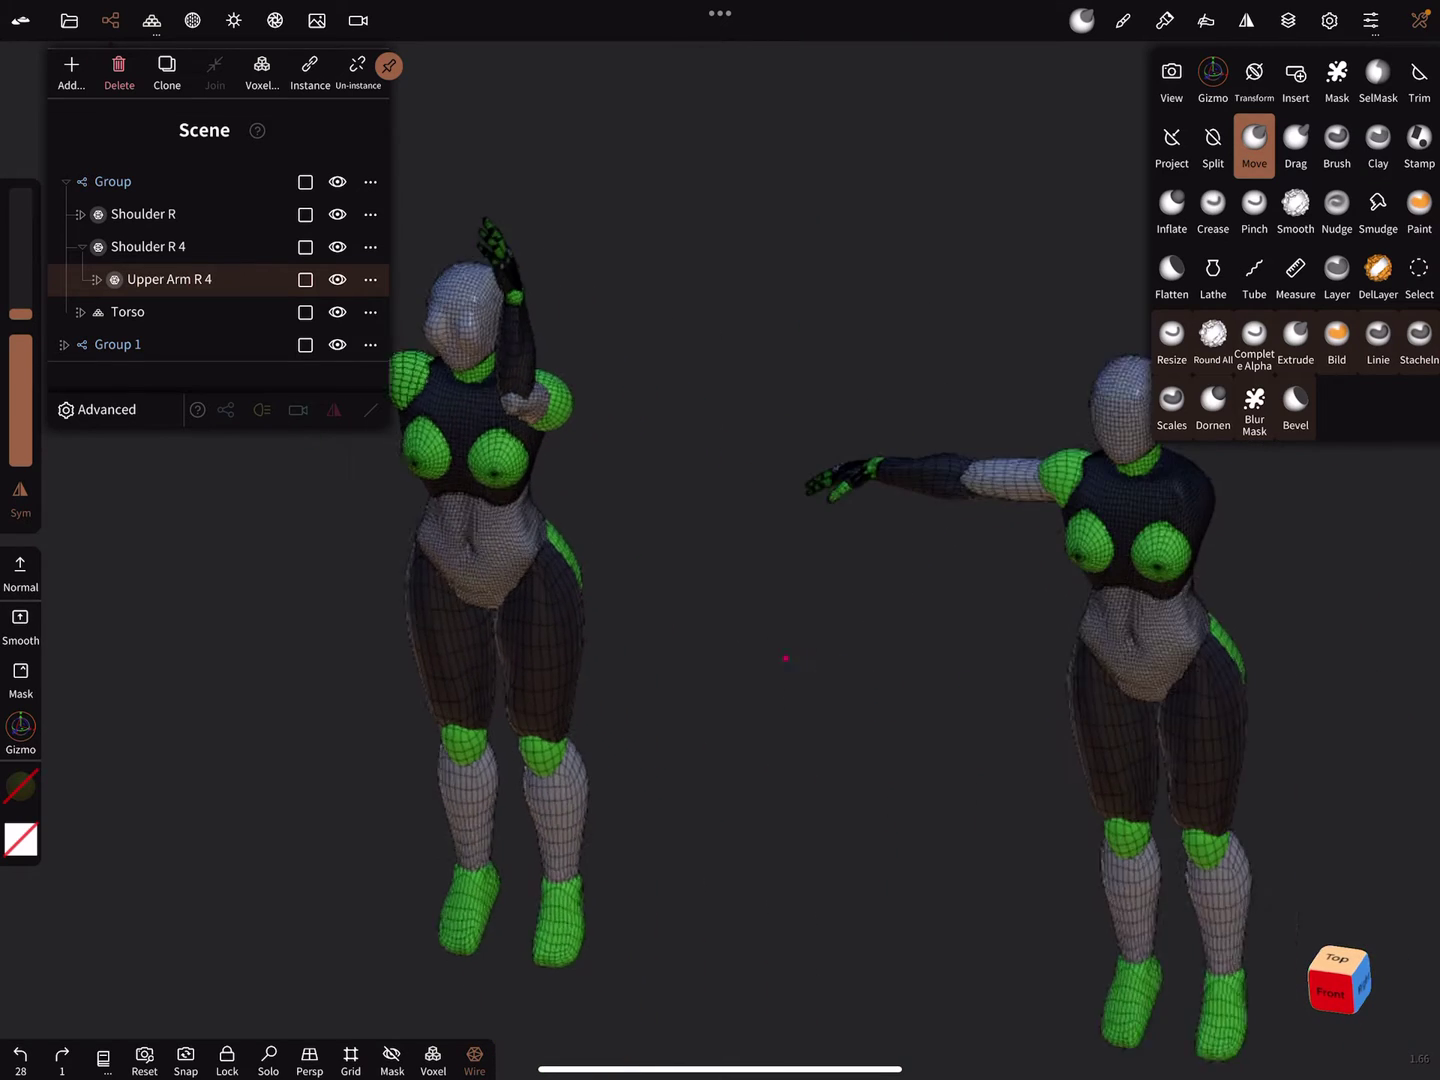
{"action": "middle_click_drag", "start_coordinate": [785, 658], "coordinate": [631, 631]}
{"action": "scroll", "coordinate": [864, 609], "scroll_direction": "up", "scroll_amount": 5}
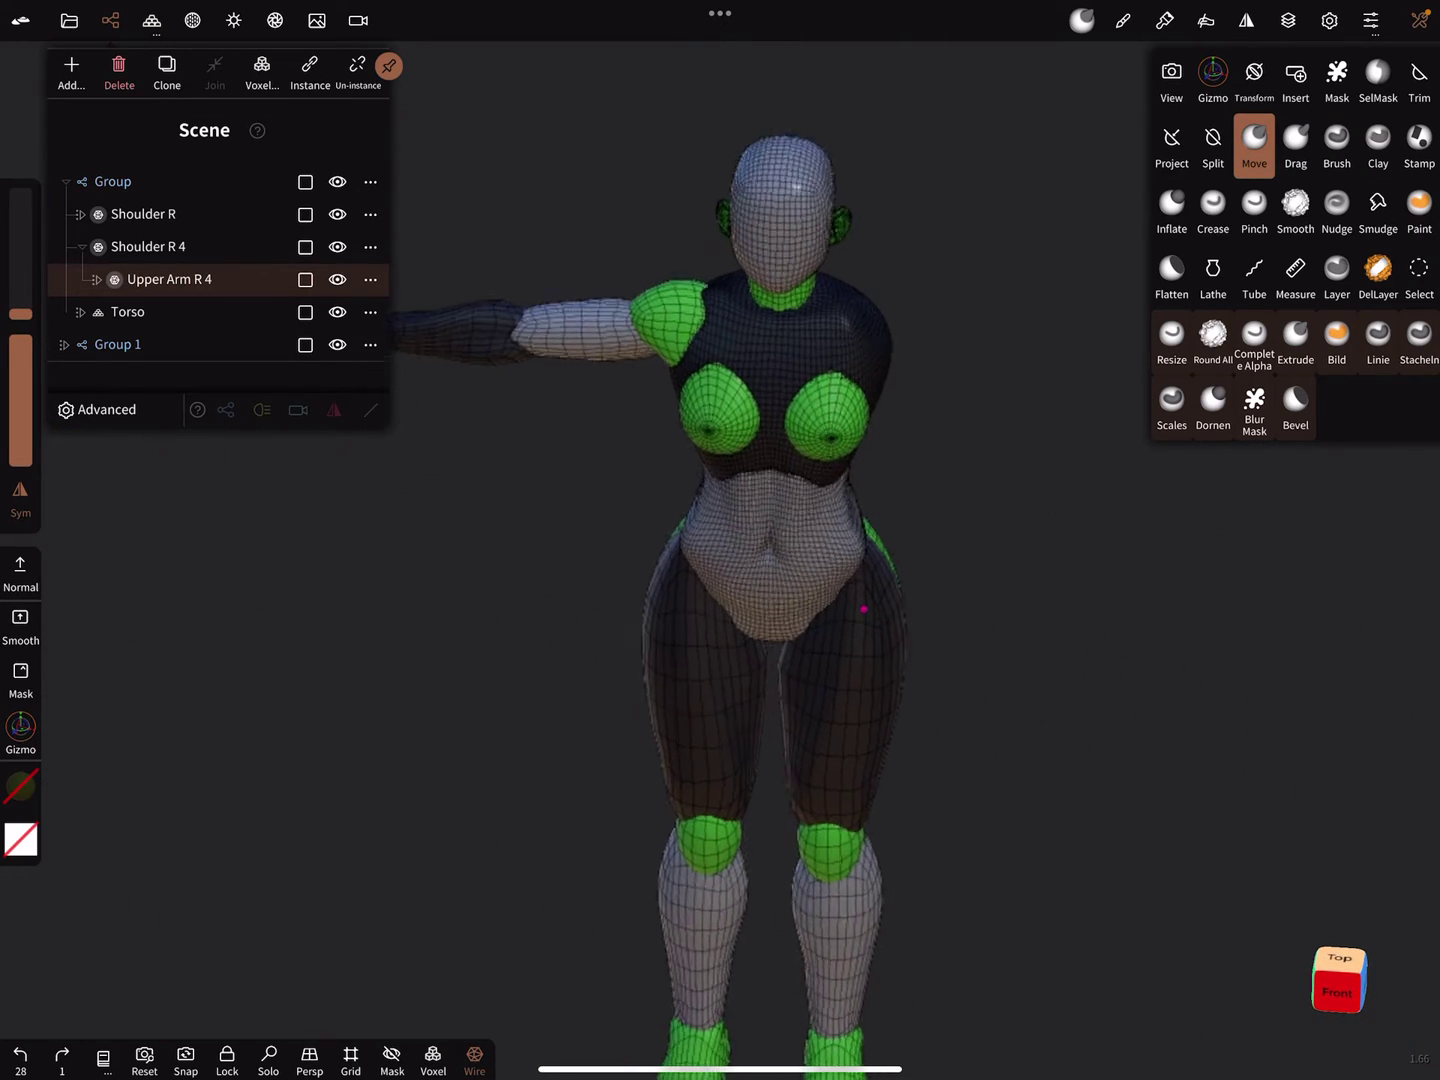
{"action": "scroll", "coordinate": [864, 608], "scroll_direction": "down", "scroll_amount": 1}
{"action": "left_click", "coordinate": [892, 587]}
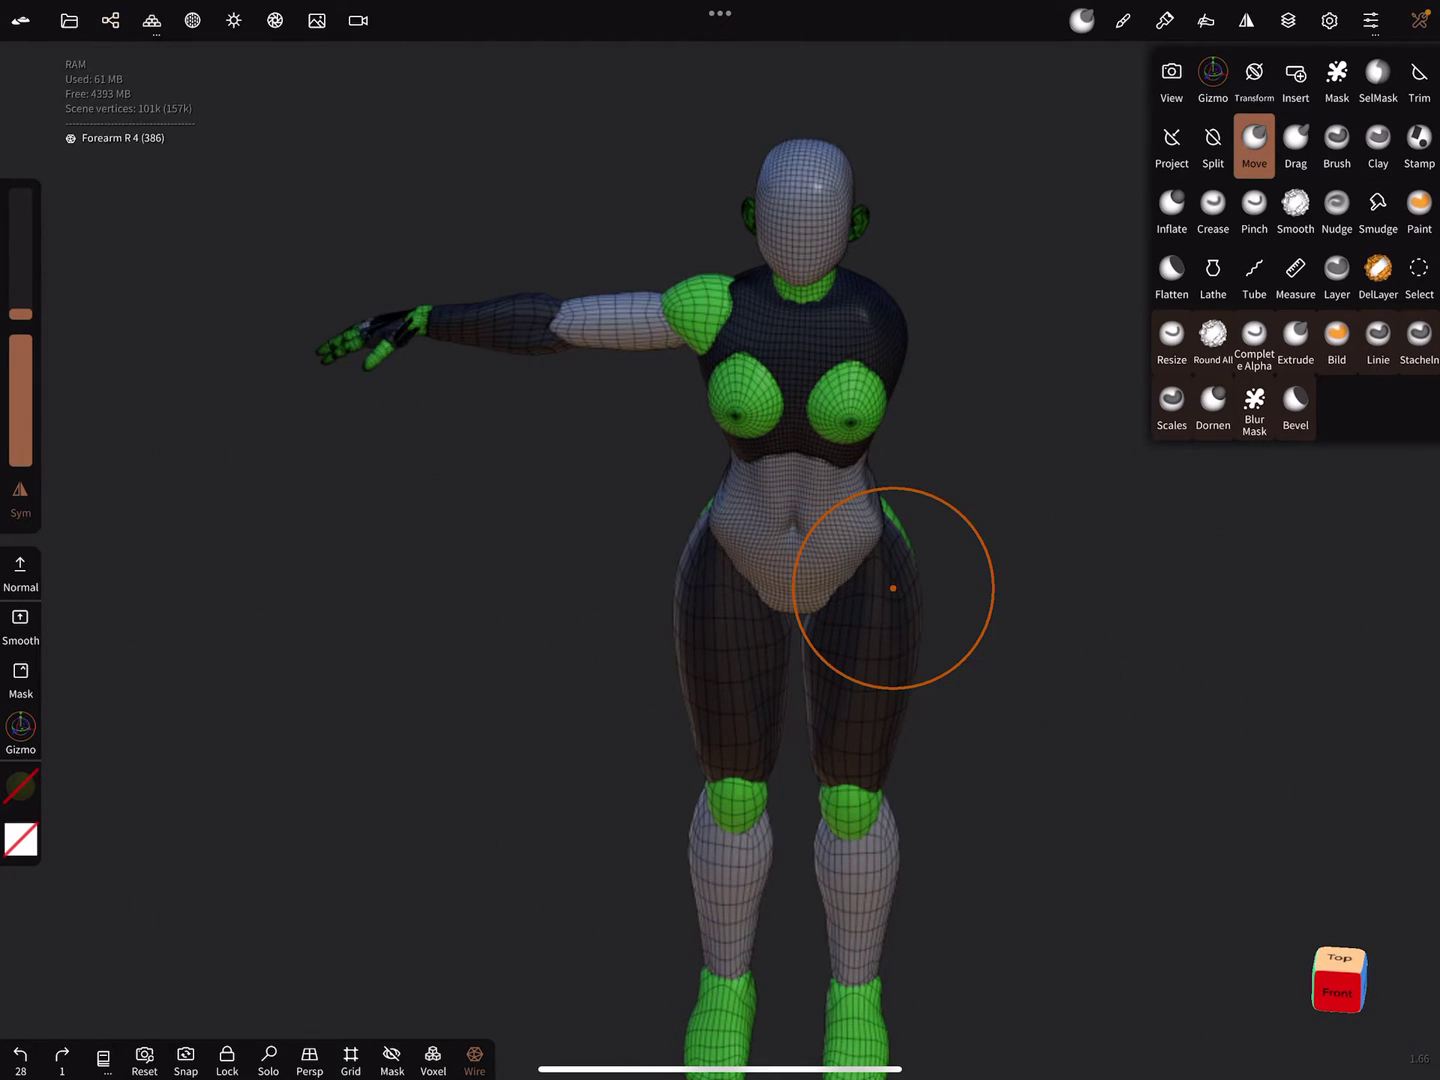
Select the second figure's Torso 1, collapse the first group, and expand Group 1
{"action": "middle_click_drag", "start_coordinate": [892, 588], "coordinate": [788, 540]}
{"action": "left_click", "coordinate": [675, 436]}
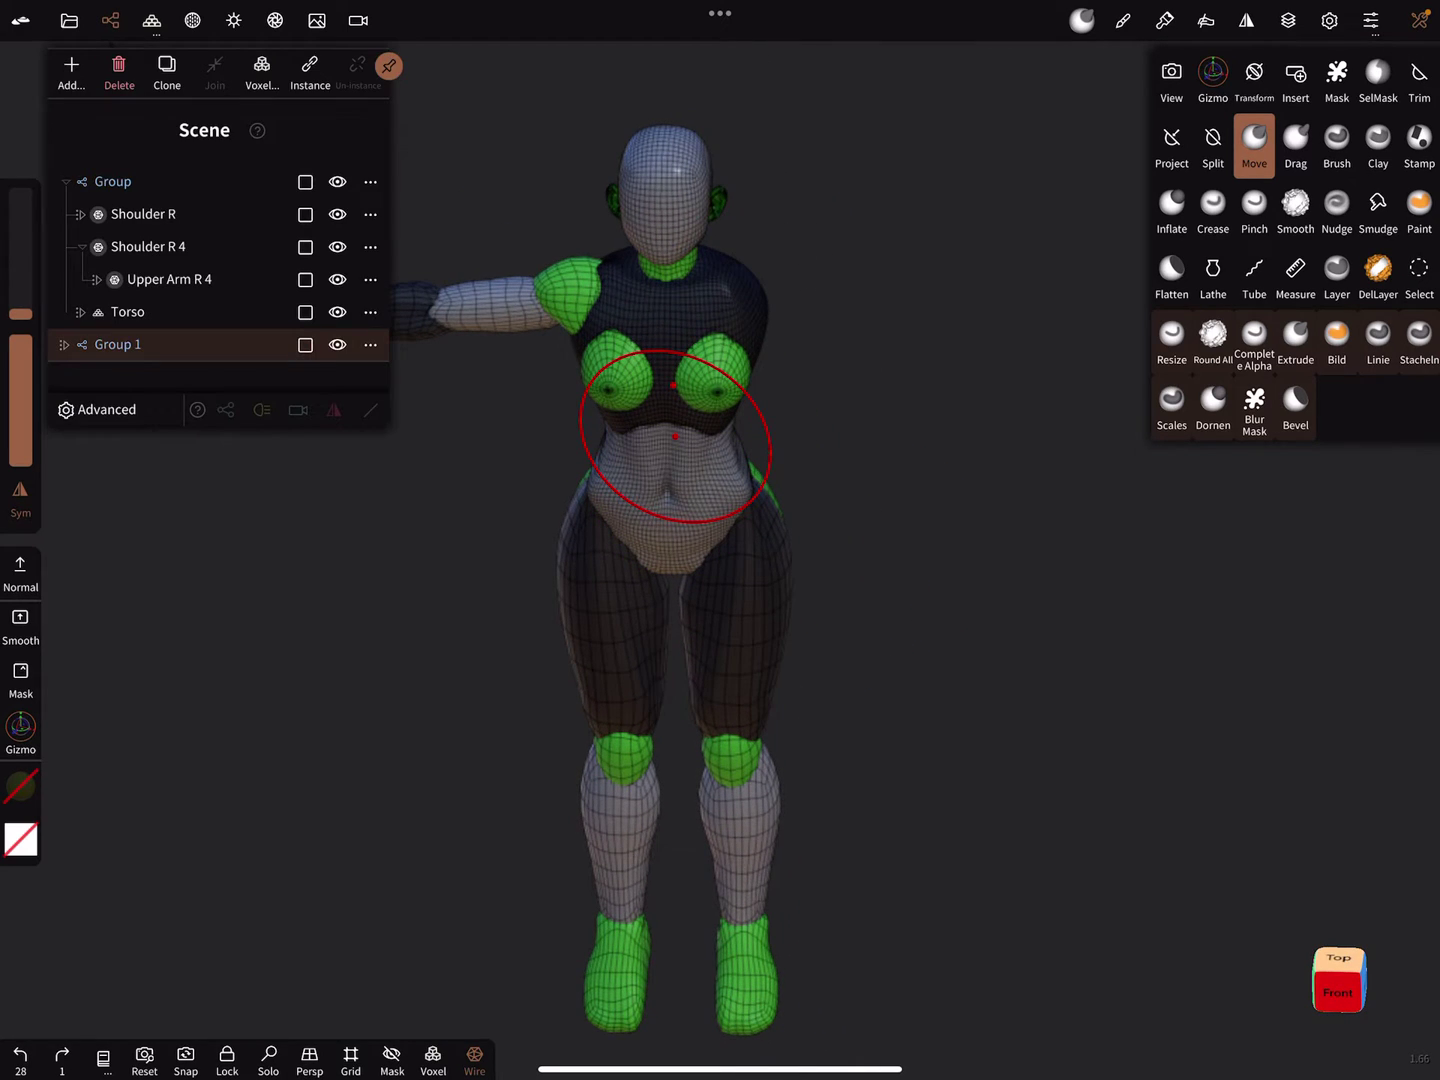
{"action": "left_click", "coordinate": [65, 182]}
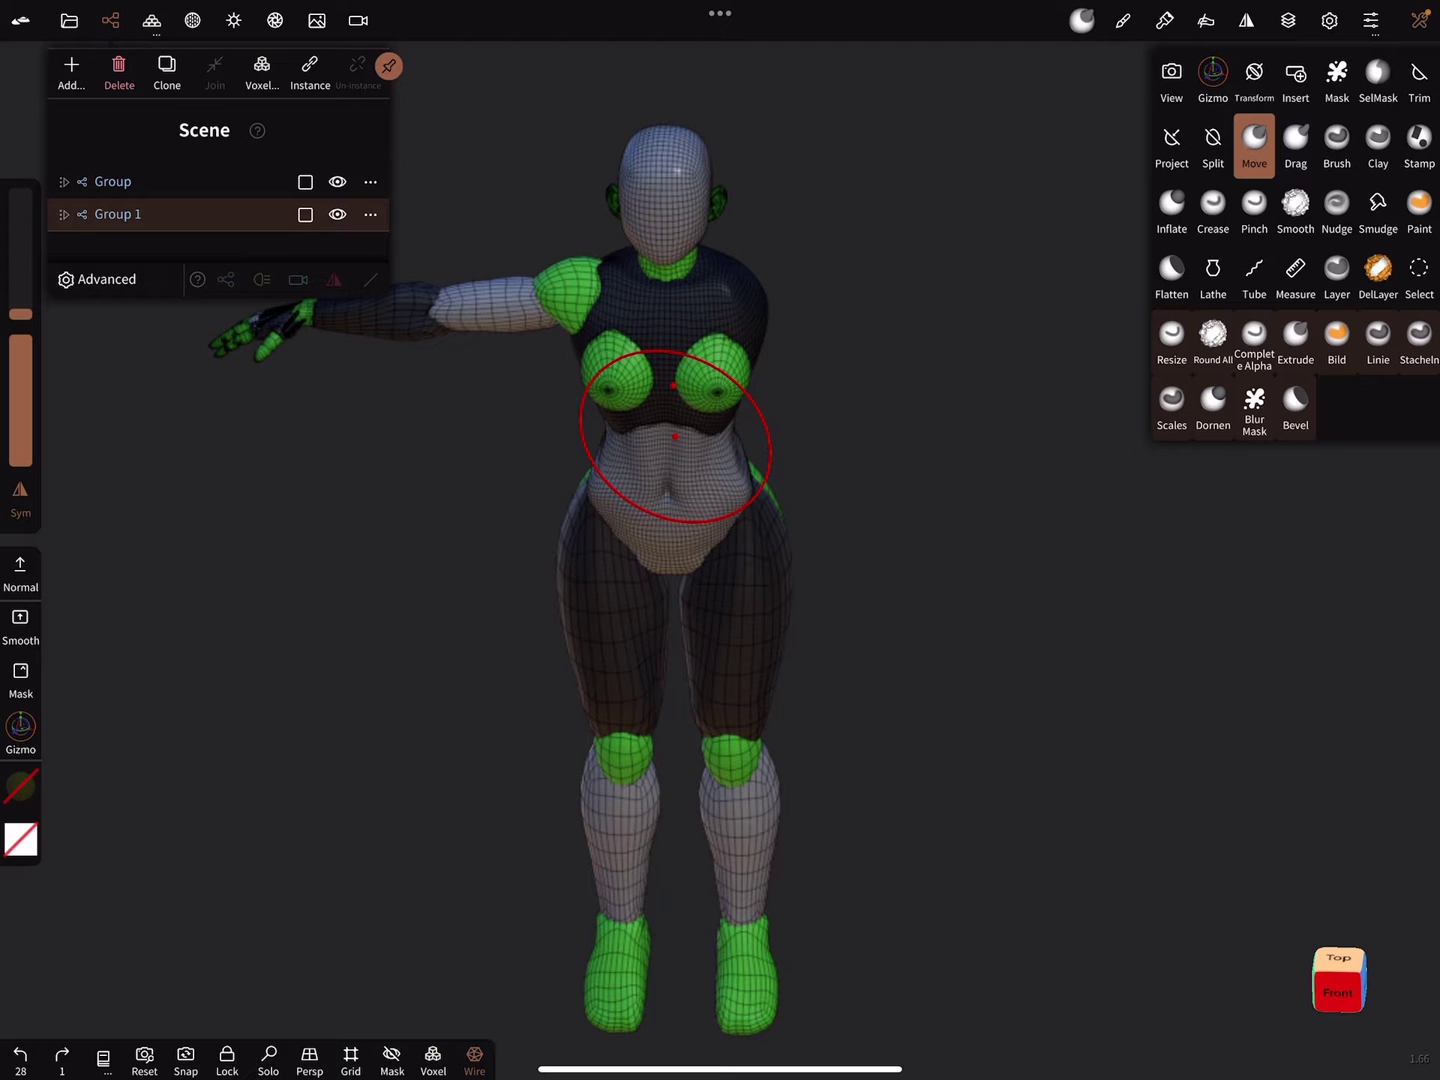
{"action": "left_click", "coordinate": [66, 214]}
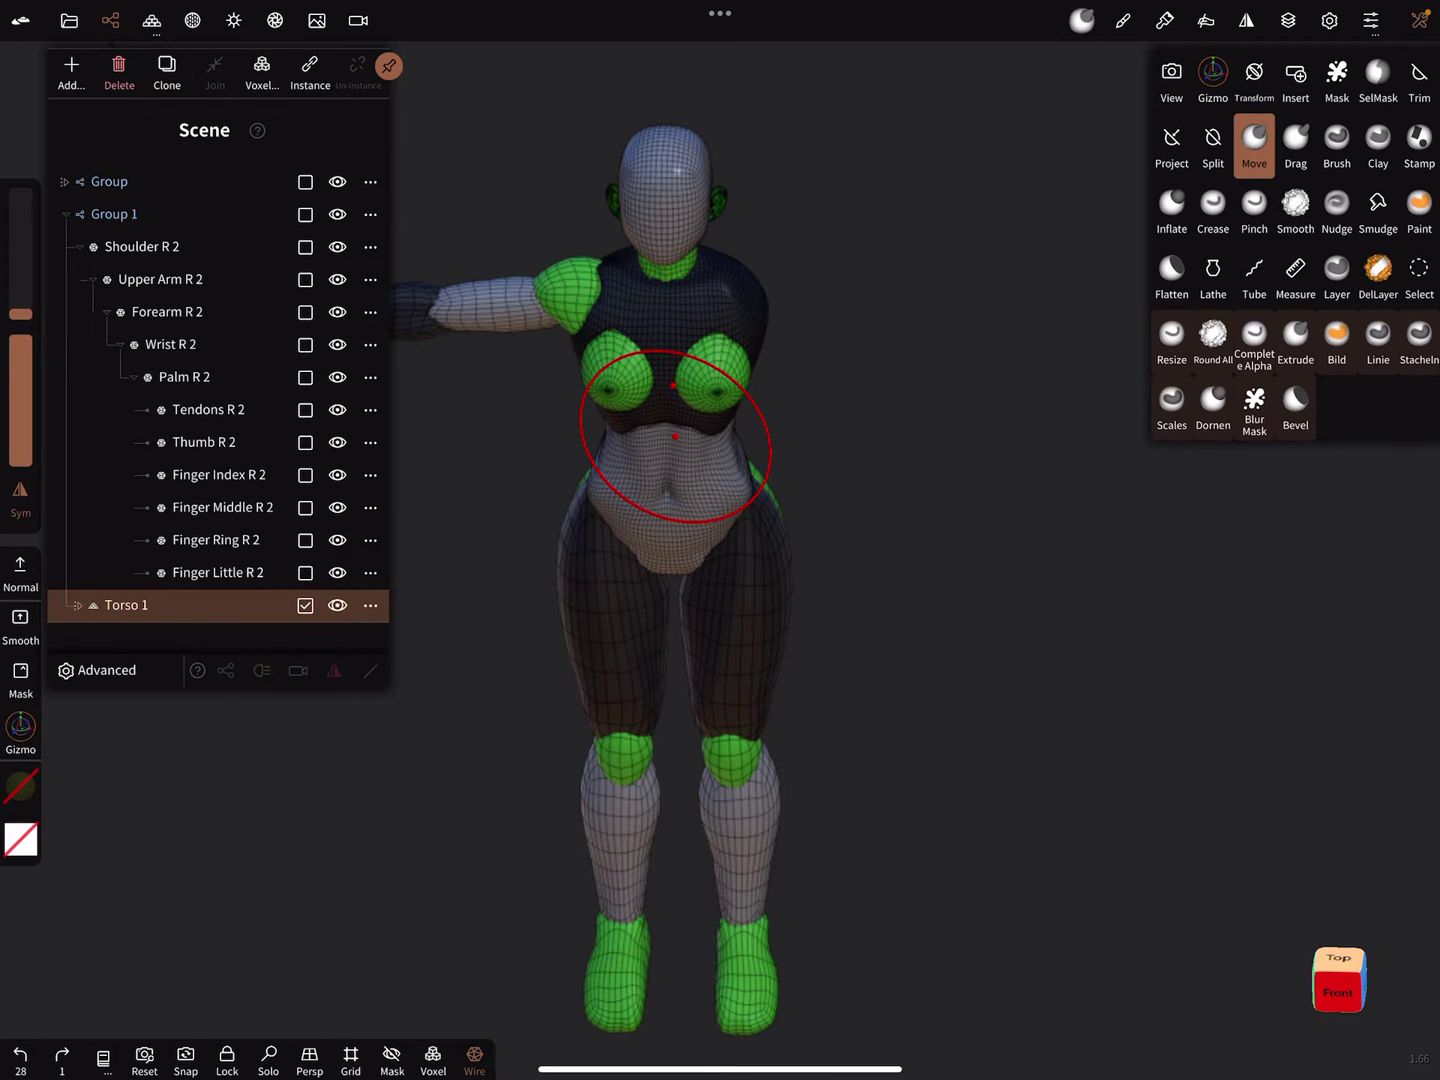
Multiselect Shoulder R 2 with its children, collapse its subtree, and dismiss the Symmetry warning
{"action": "left_click", "coordinate": [664, 412]}
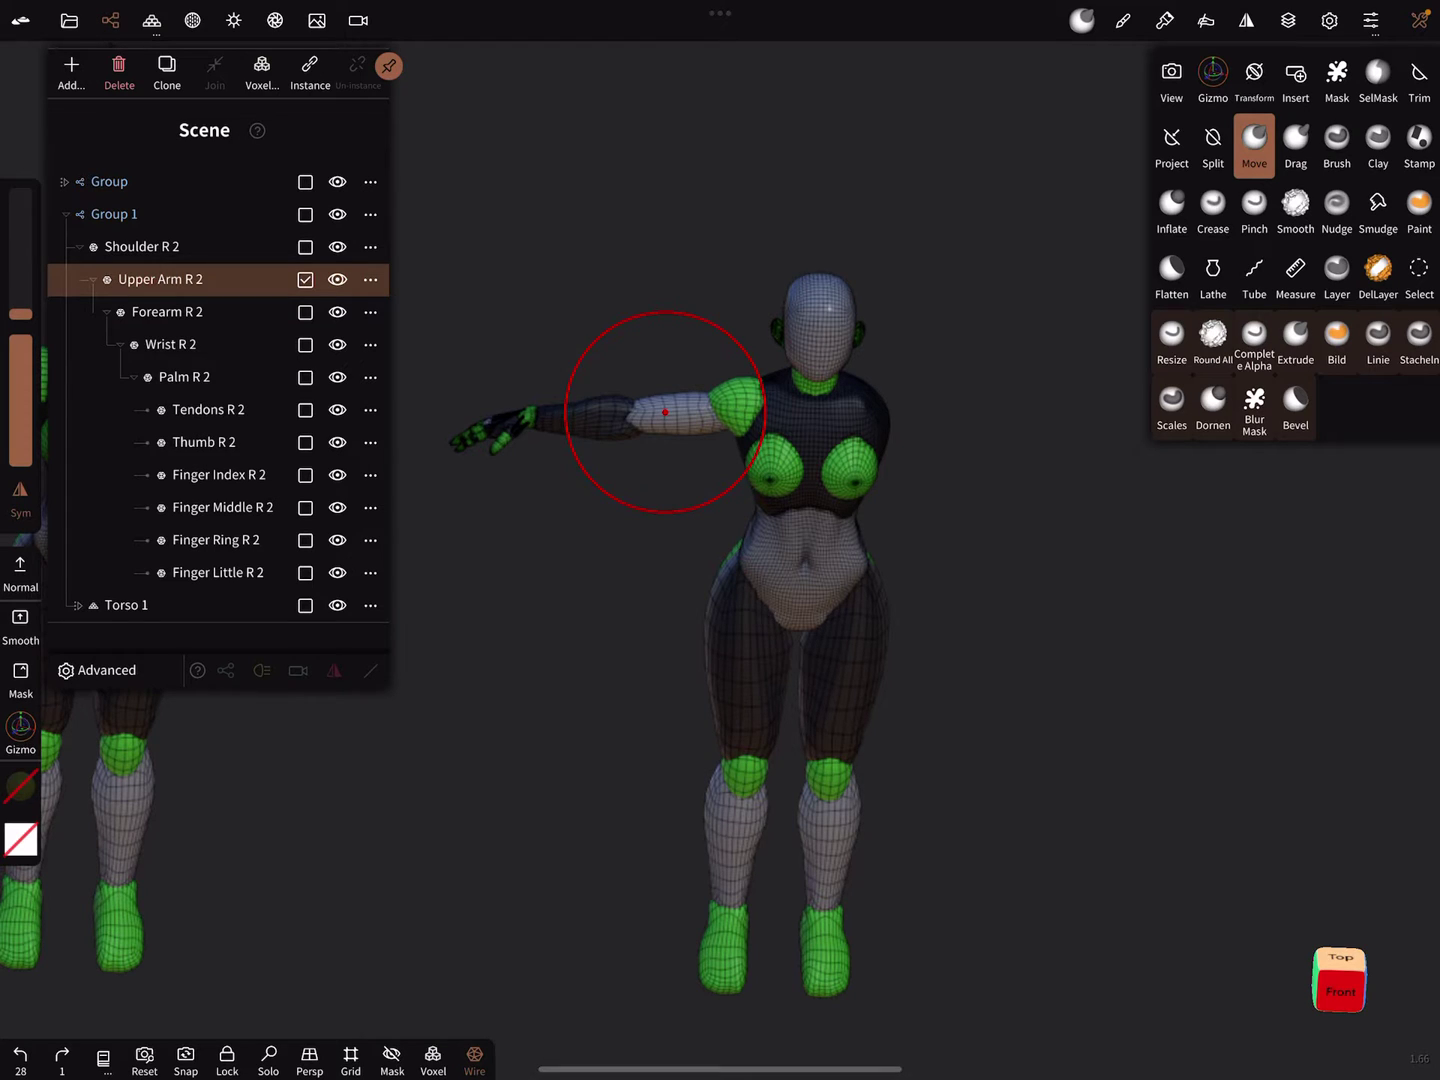
{"action": "left_click", "coordinate": [305, 246]}
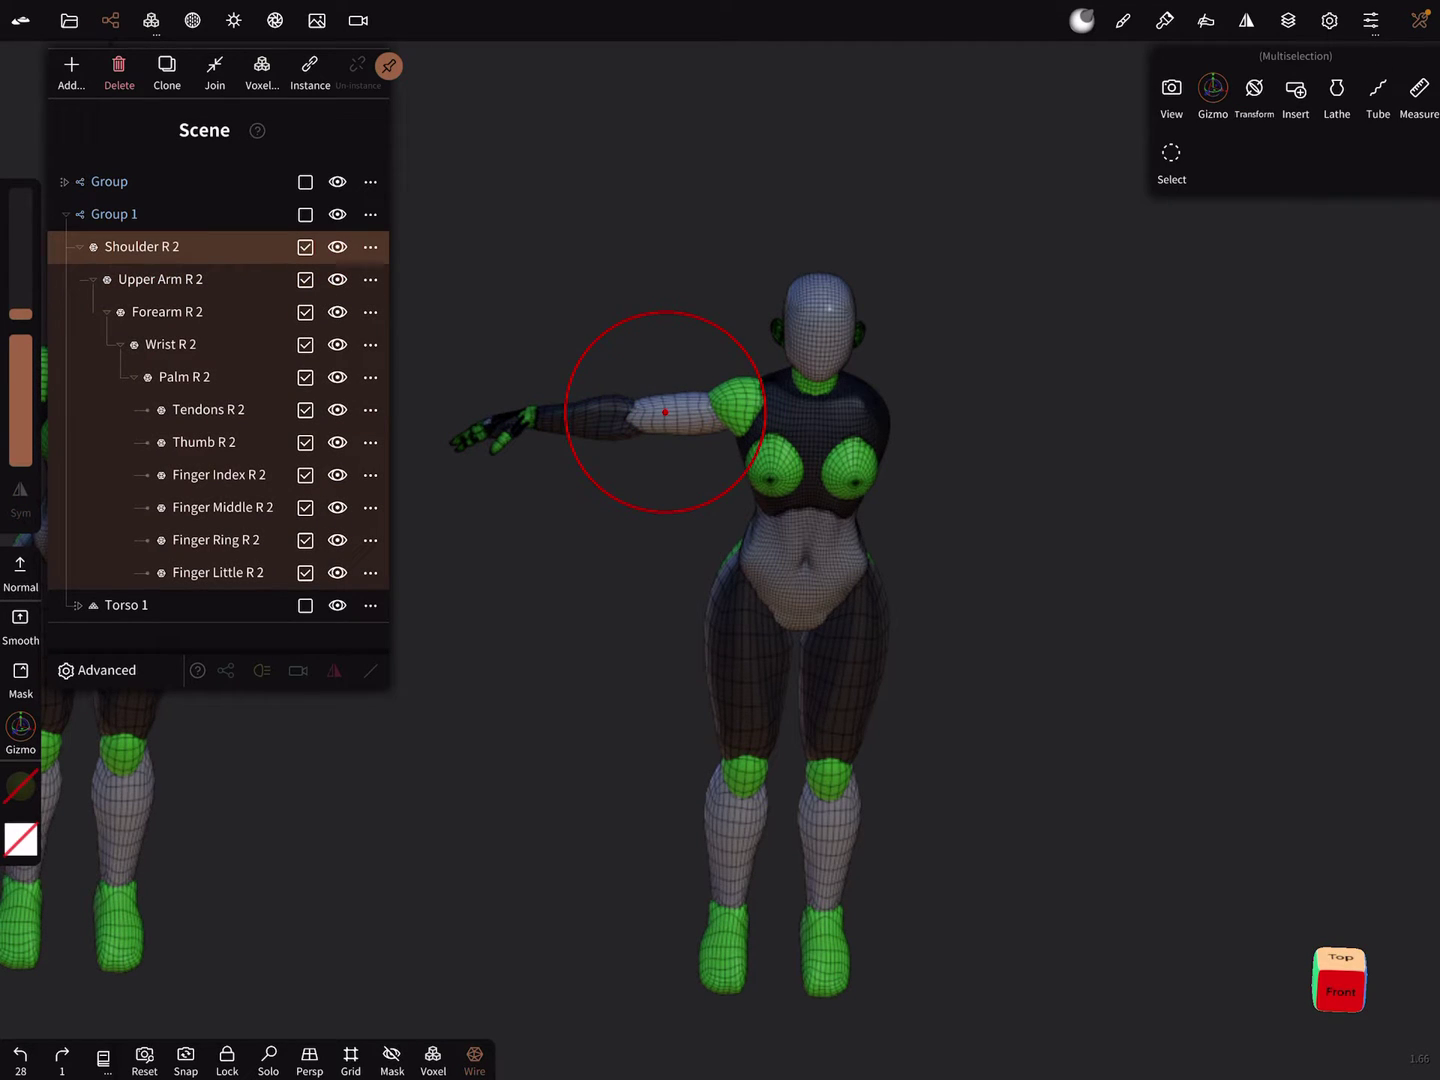
{"action": "left_click", "coordinate": [78, 247]}
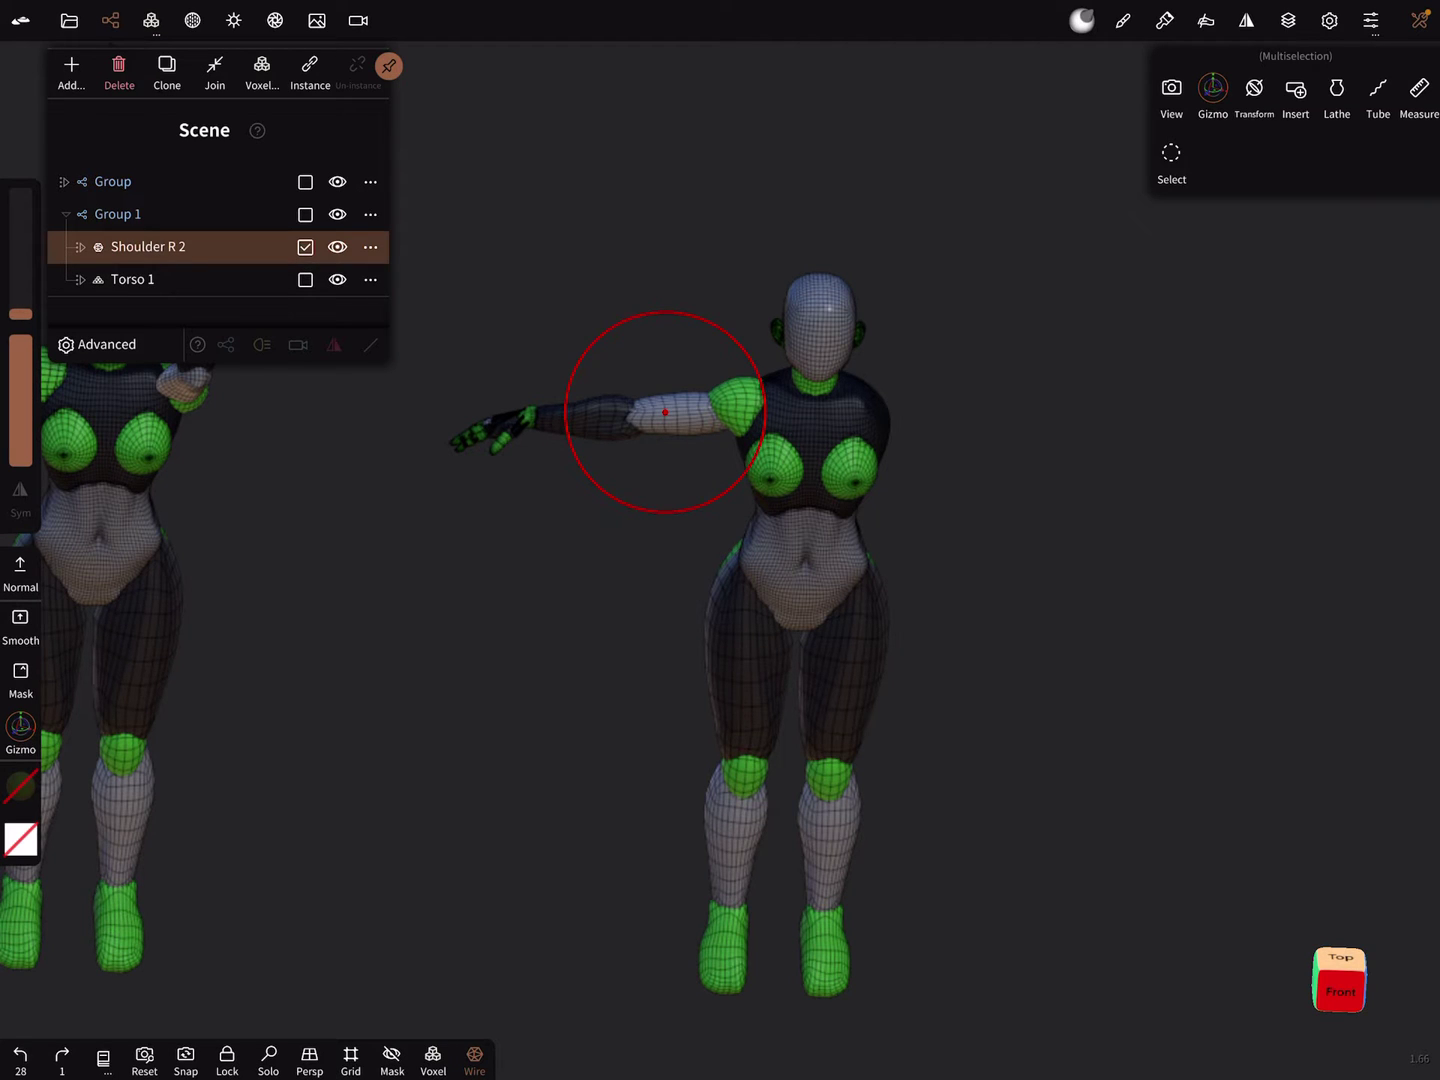
{"action": "scroll", "coordinate": [663, 412], "scroll_direction": "up", "scroll_amount": 4}
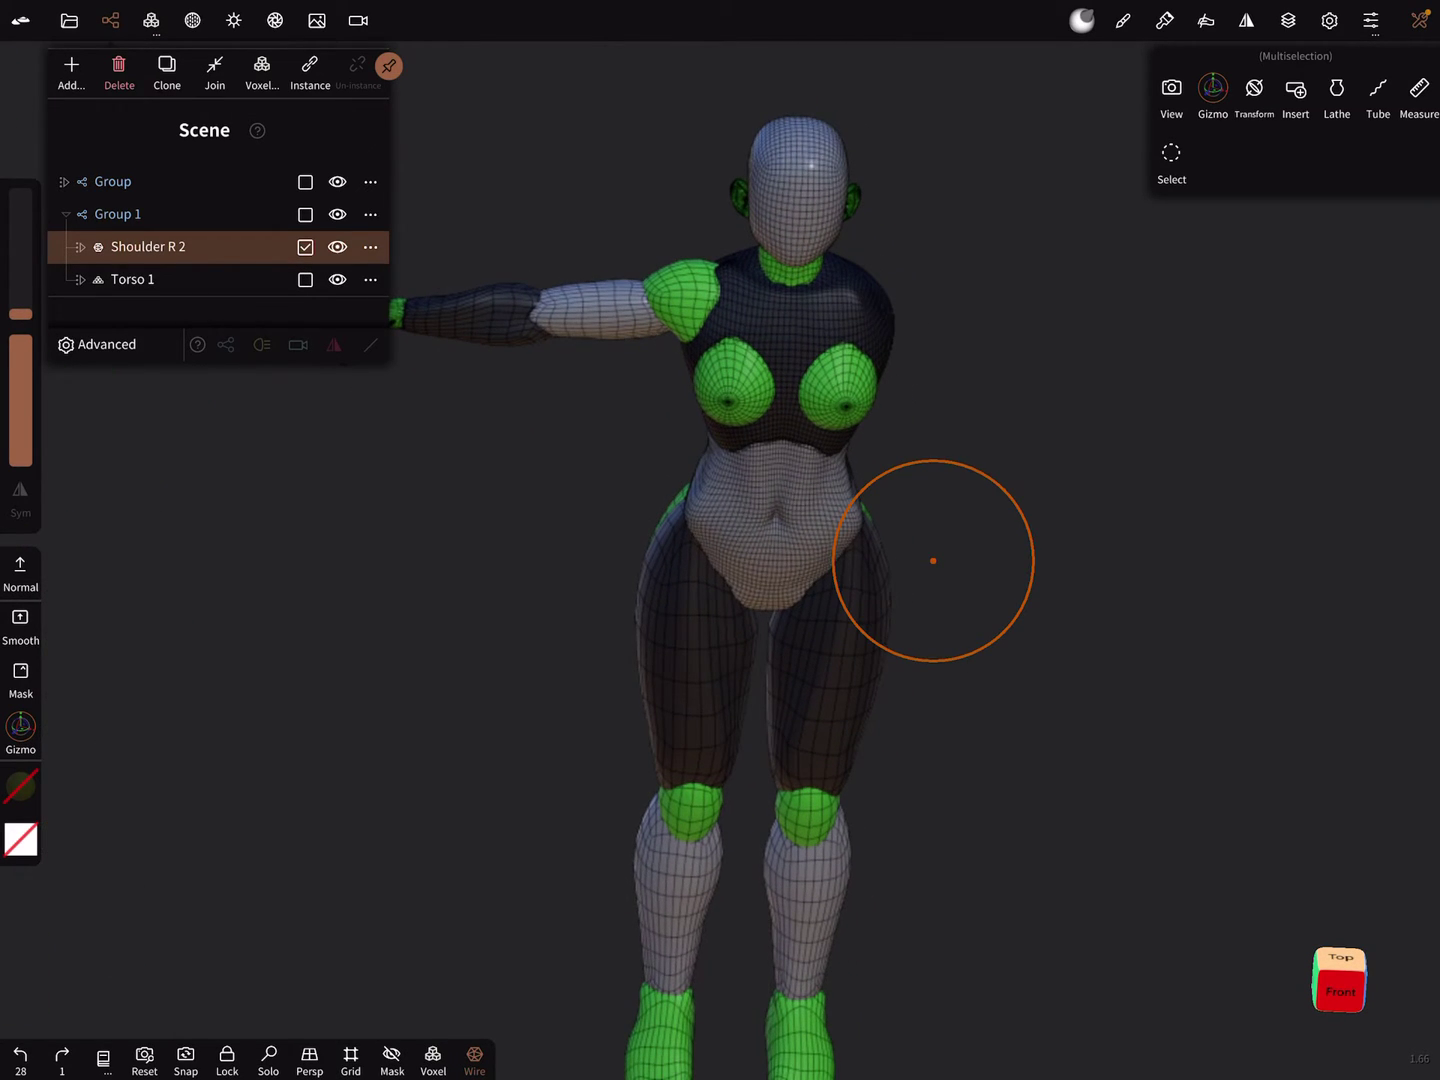
{"action": "left_click", "coordinate": [1246, 20]}
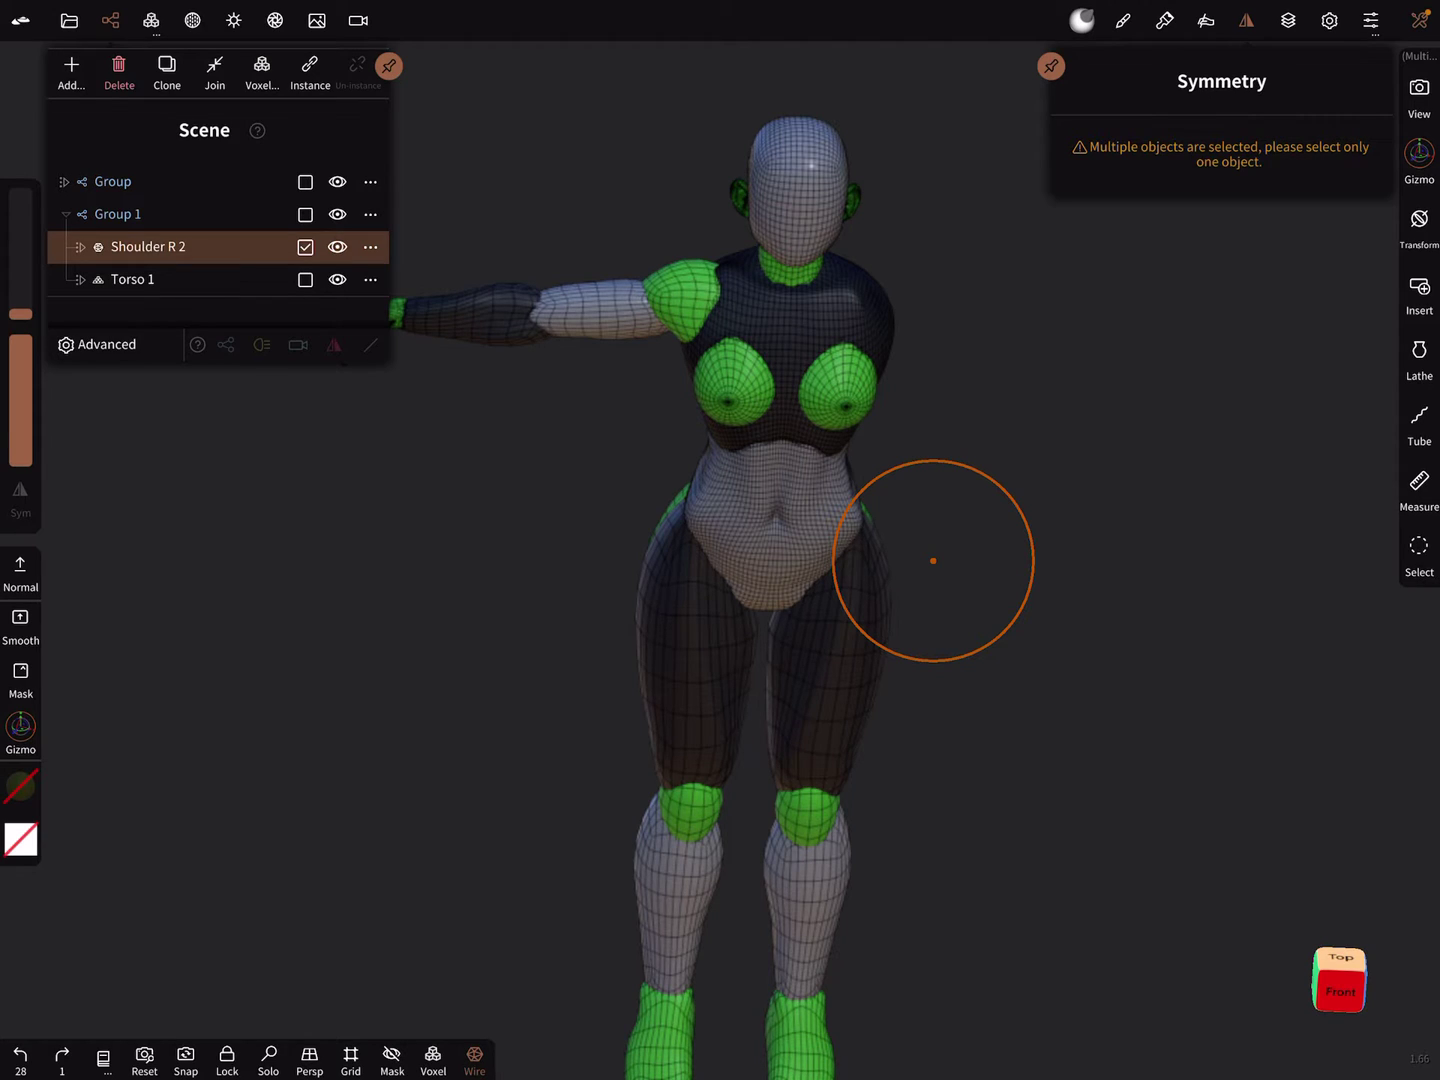
{"action": "left_click", "coordinate": [1420, 20]}
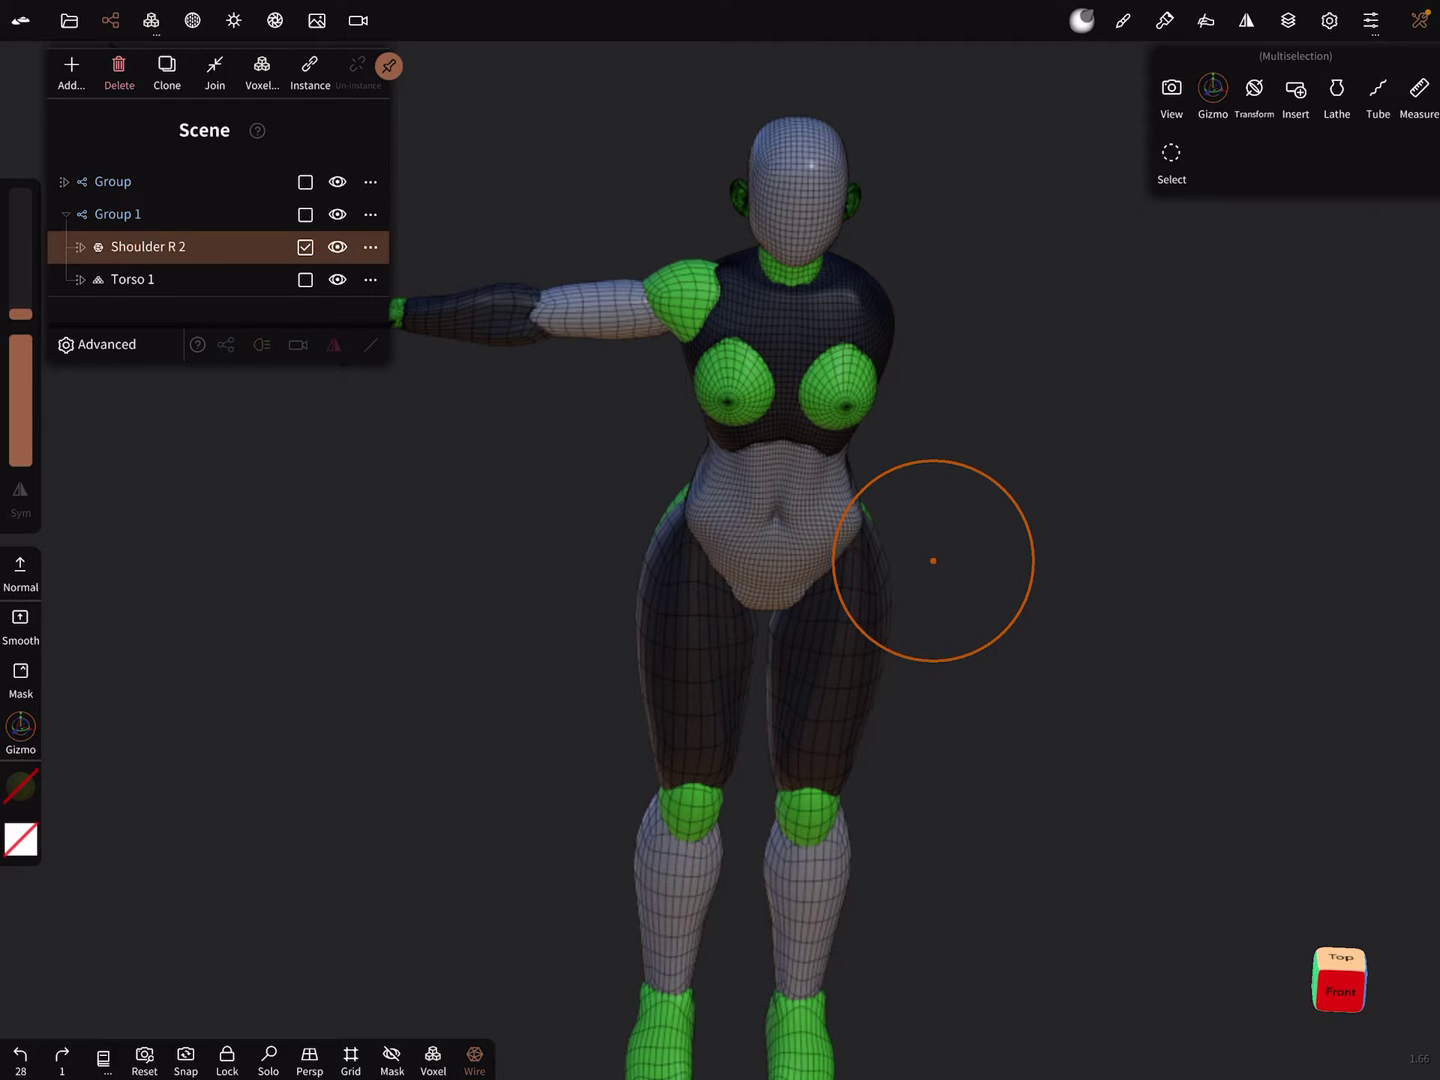
Instance the arm as Shoulder R 3, test and undo a Gizmo move, and show its transform matrix
{"action": "left_click", "coordinate": [310, 70]}
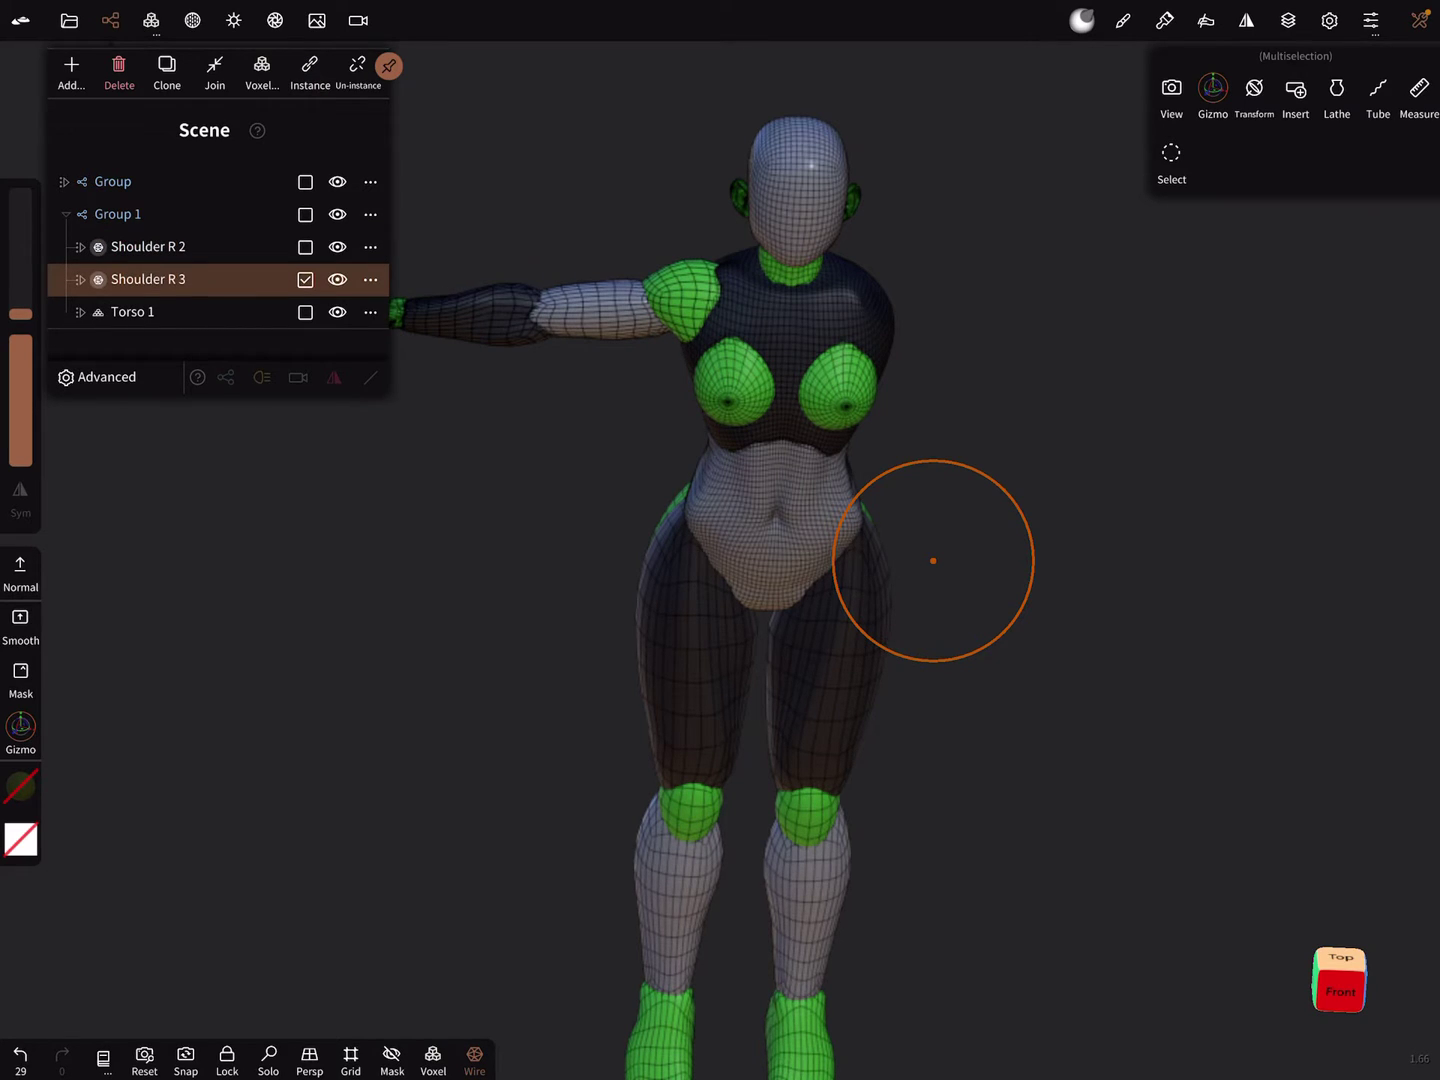
{"action": "left_click", "coordinate": [1212, 95]}
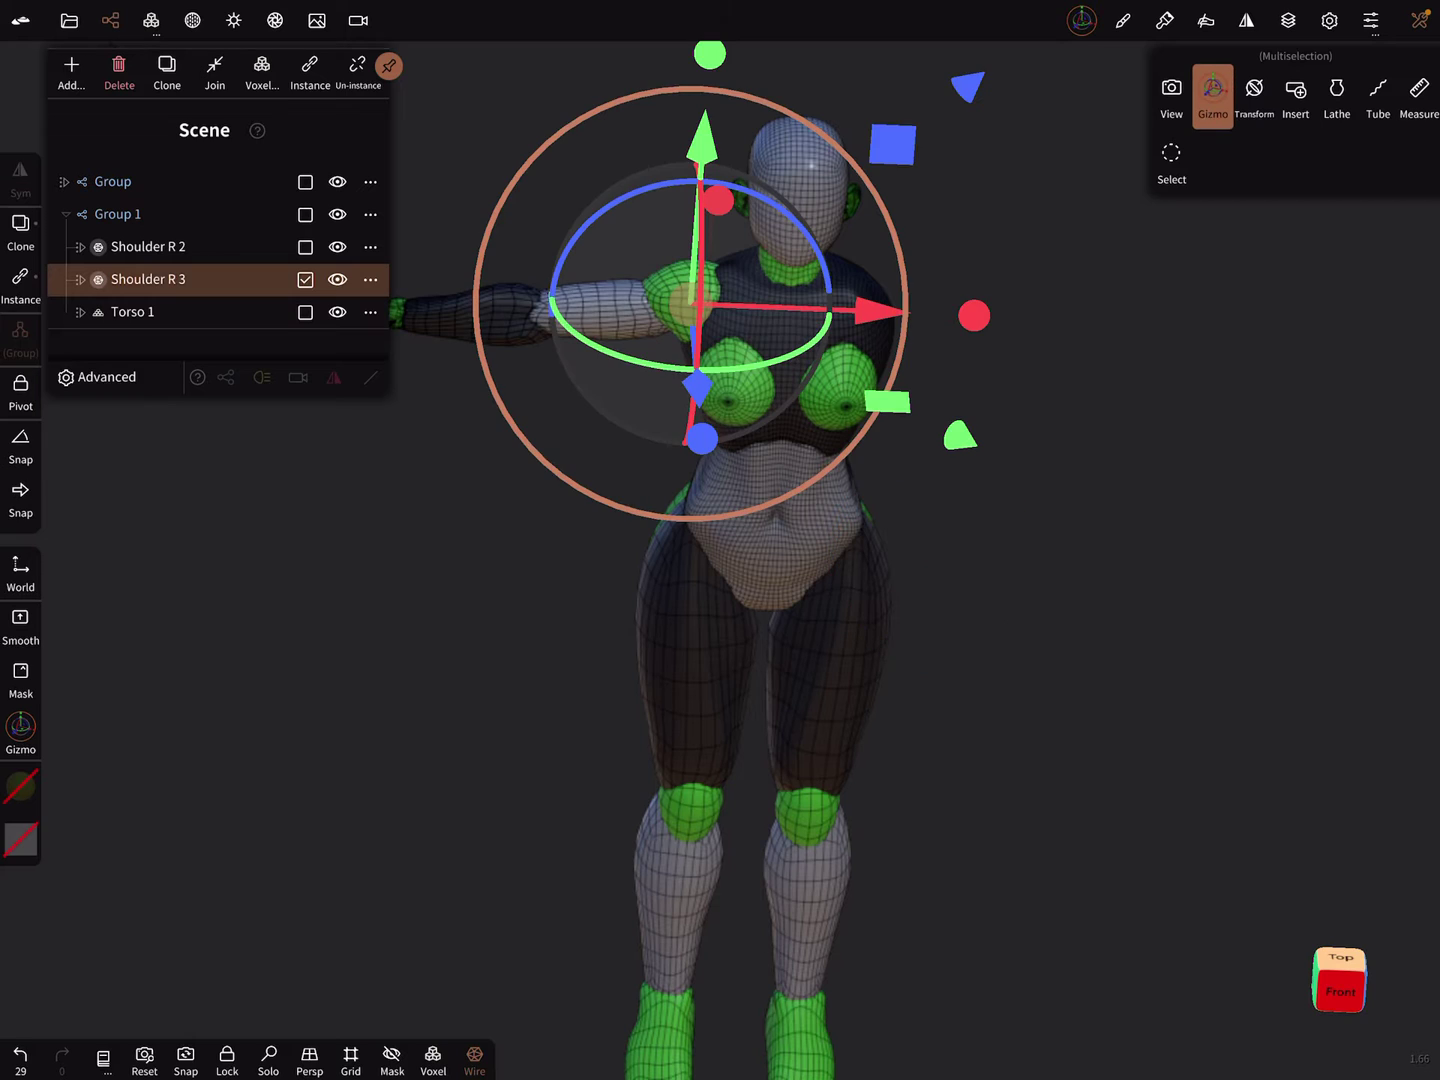
{"action": "left_click_drag", "start_coordinate": [702, 147], "coordinate": [688, 349]}
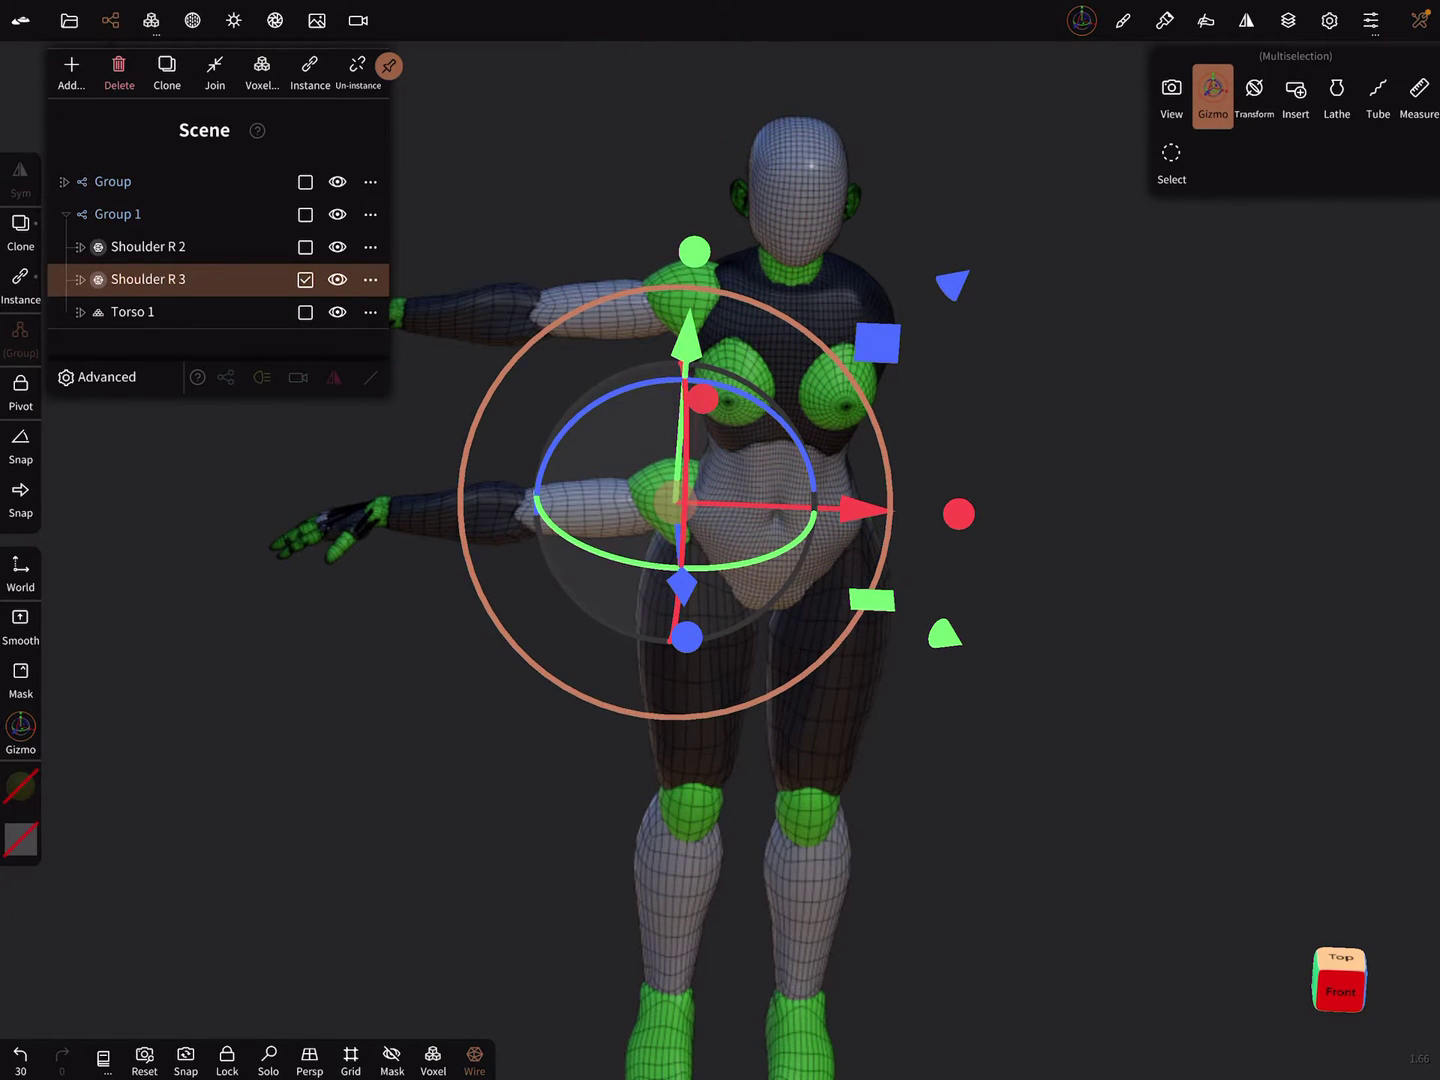
{"action": "key", "text": "ctrl+z"}
{"action": "left_click", "coordinate": [1213, 96]}
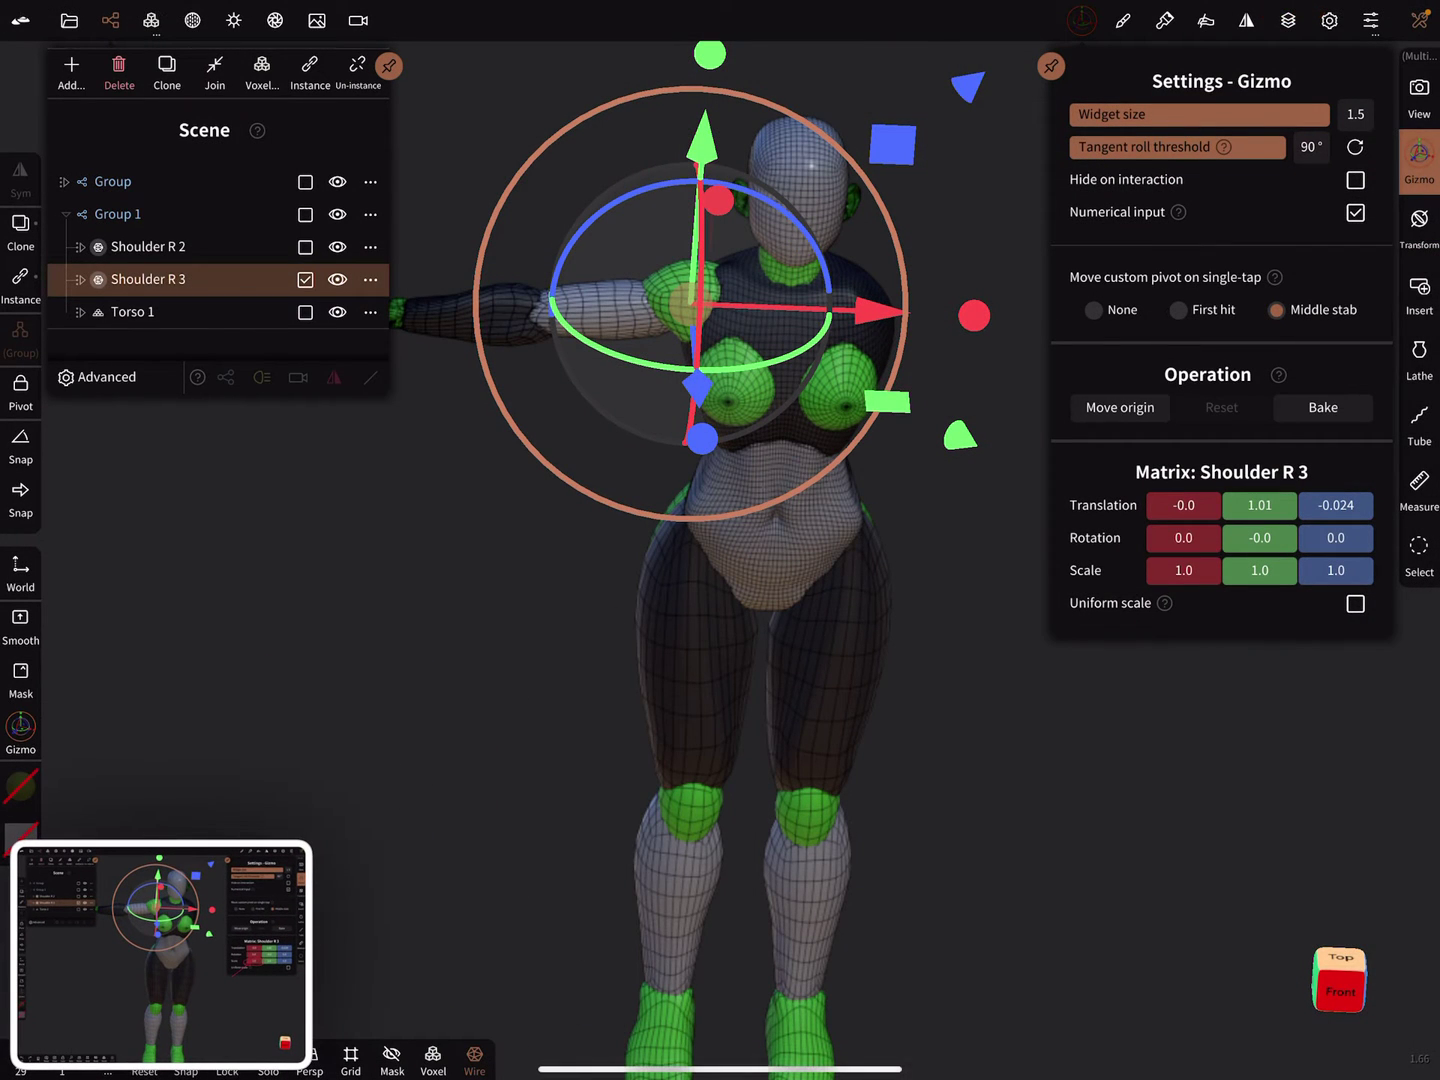
Set Shoulder R 3's scale to -1.0 in the New value dialog
{"action": "left_click", "coordinate": [1184, 570]}
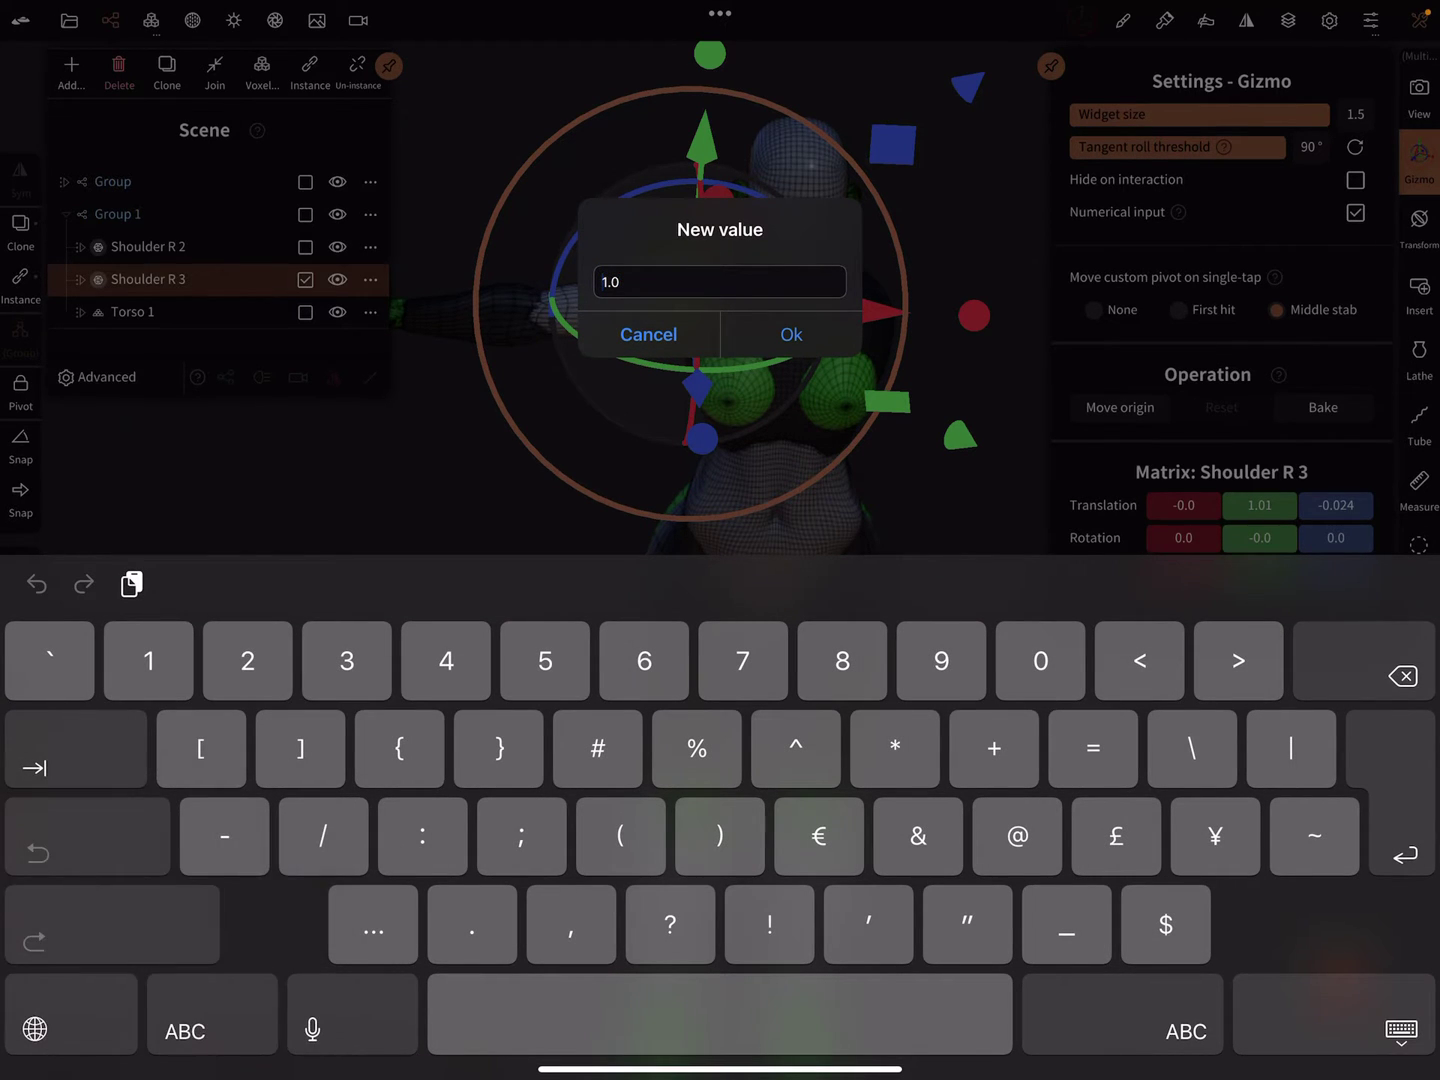
{"action": "left_click", "coordinate": [225, 837]}
{"action": "left_click", "coordinate": [791, 334]}
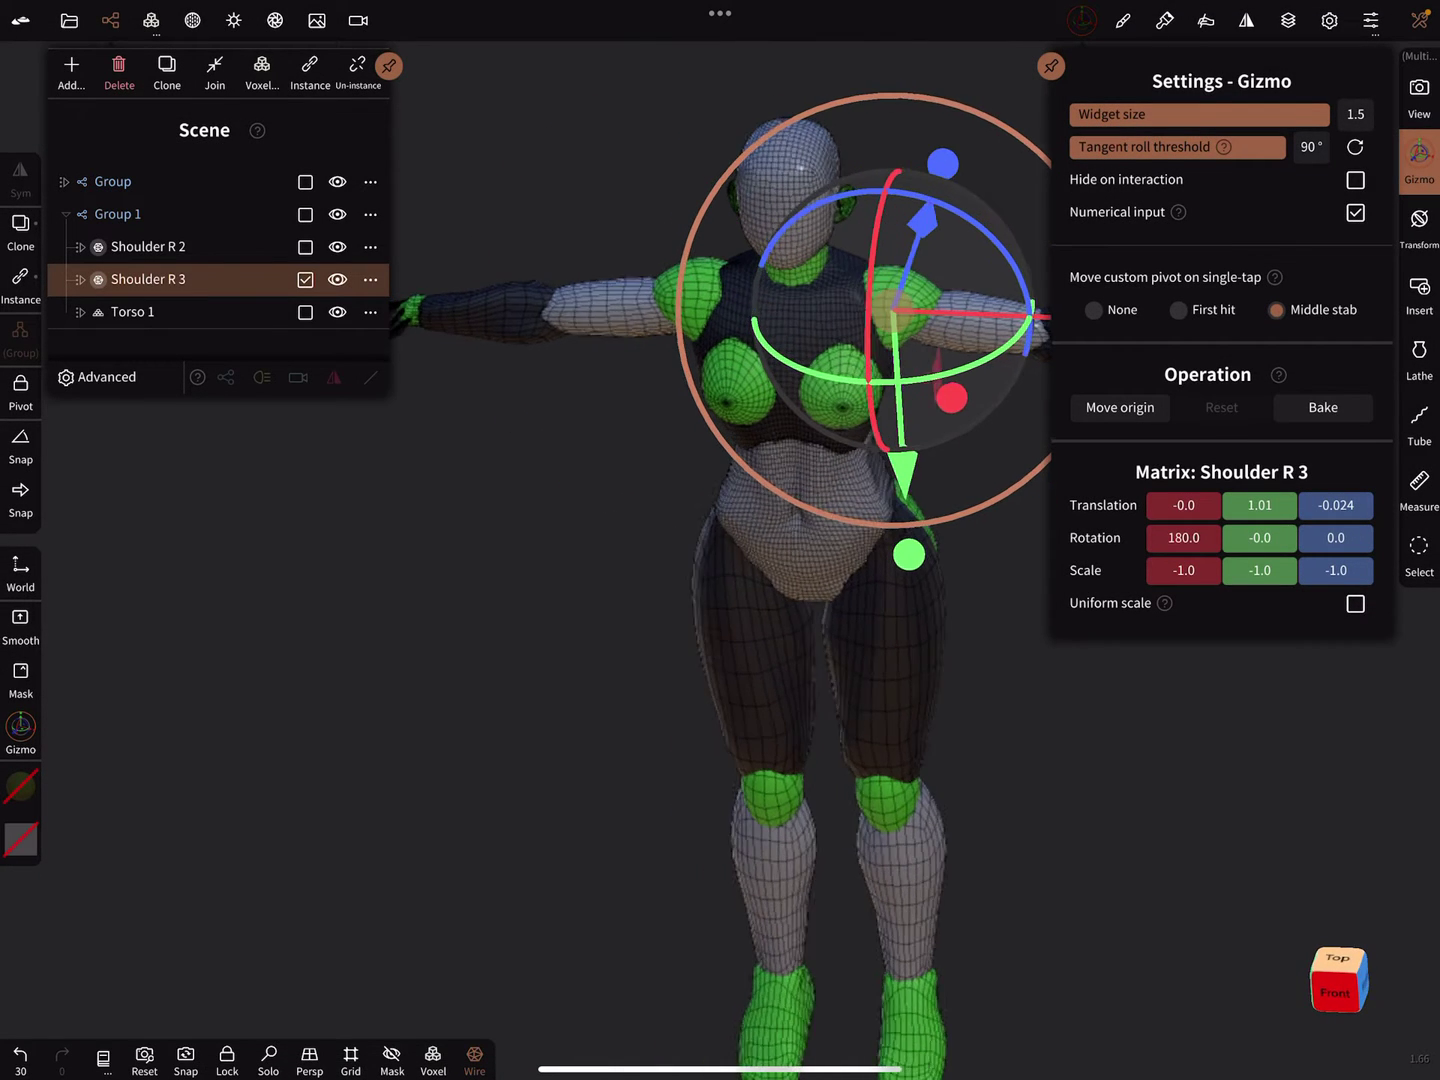
Rotate the mirrored arm down alongside the body with the Gizmo rings
{"action": "mouse_move", "coordinate": [900, 675]}
{"action": "left_mouse_down"}
{"action": "mouse_move", "coordinate": [765, 675]}
{"action": "mouse_move", "coordinate": [855, 698]}
{"action": "mouse_move", "coordinate": [832, 720]}
{"action": "left_mouse_up"}
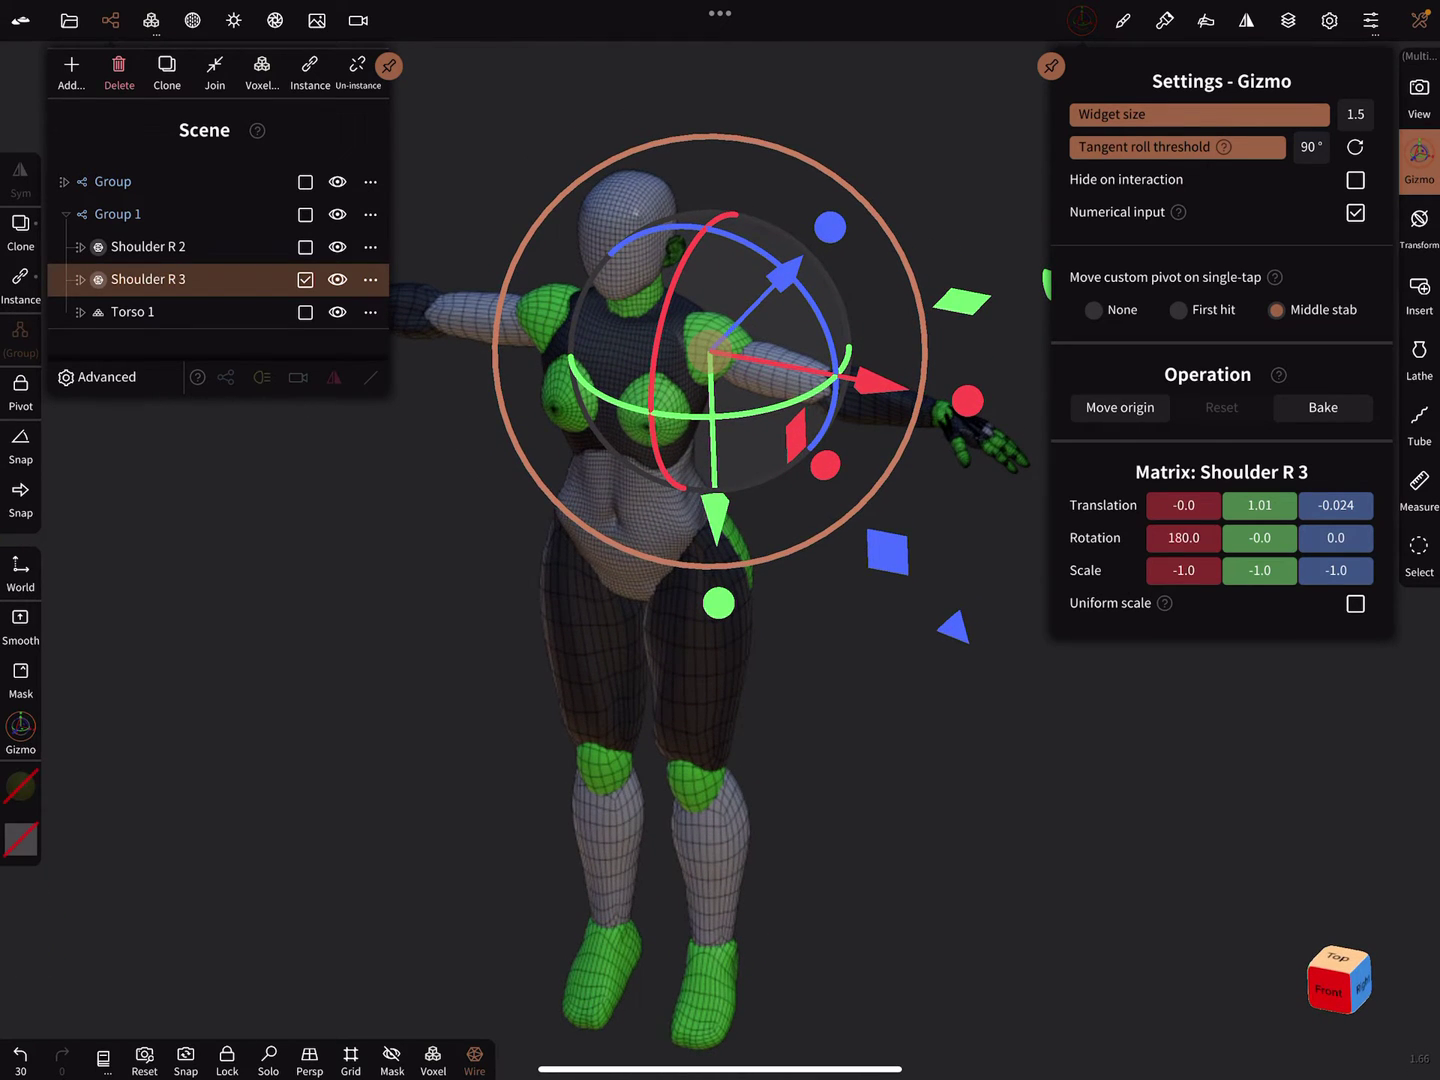
{"action": "left_click_drag", "start_coordinate": [709, 338], "coordinate": [731, 473]}
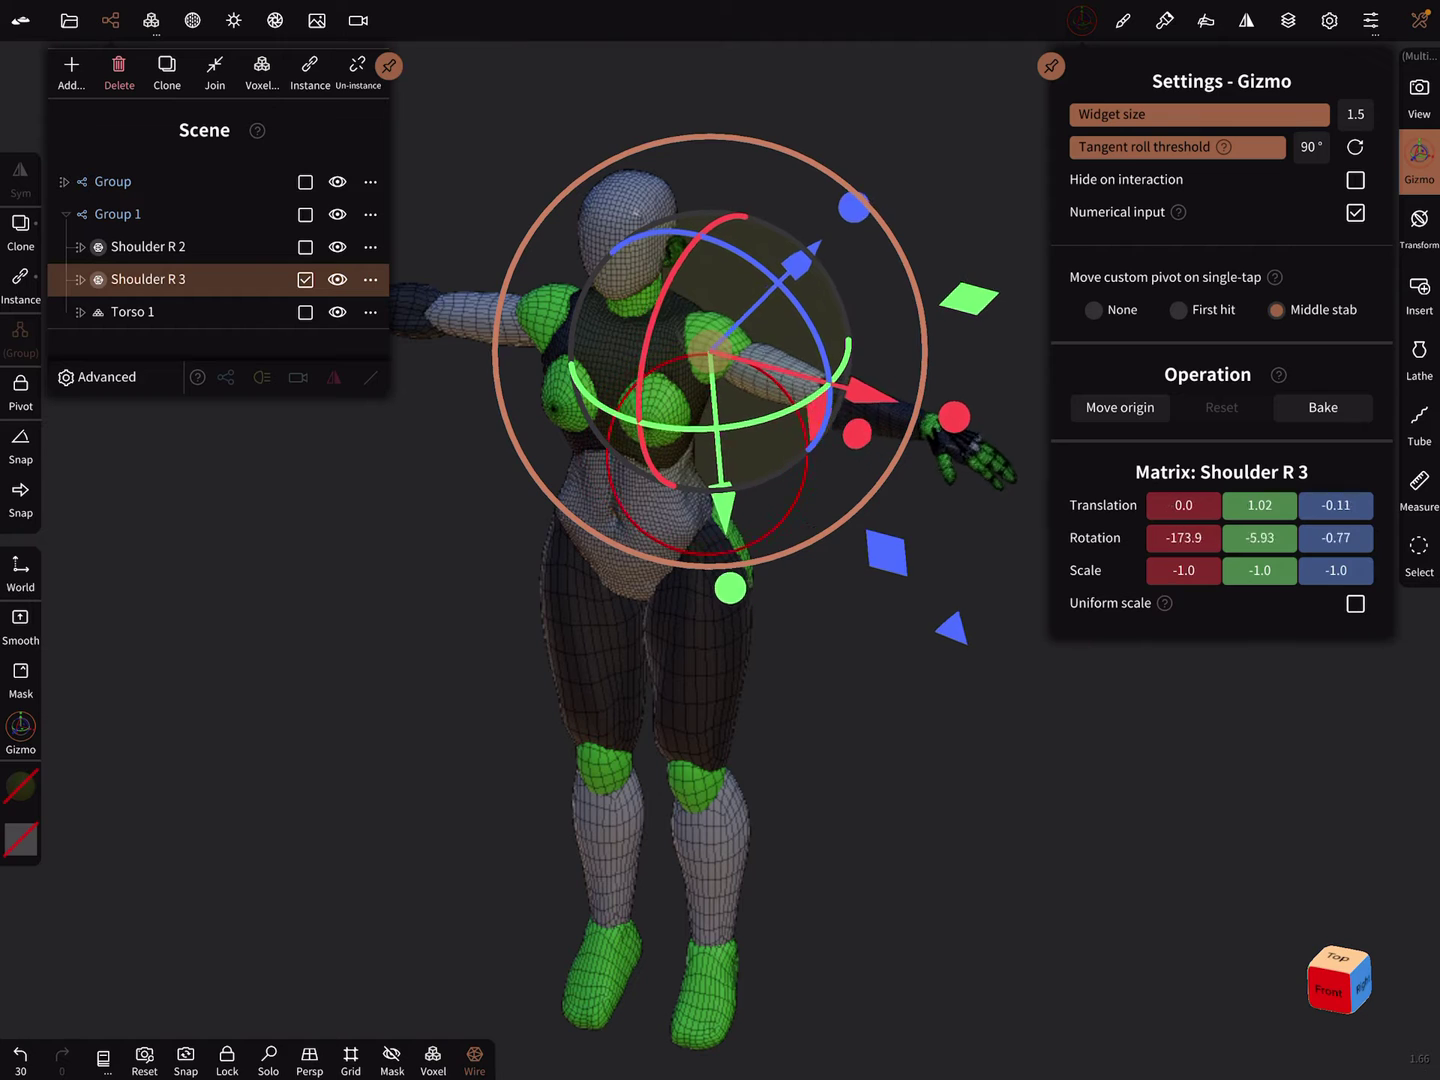
{"action": "left_click_drag", "start_coordinate": [635, 500], "coordinate": [464, 607]}
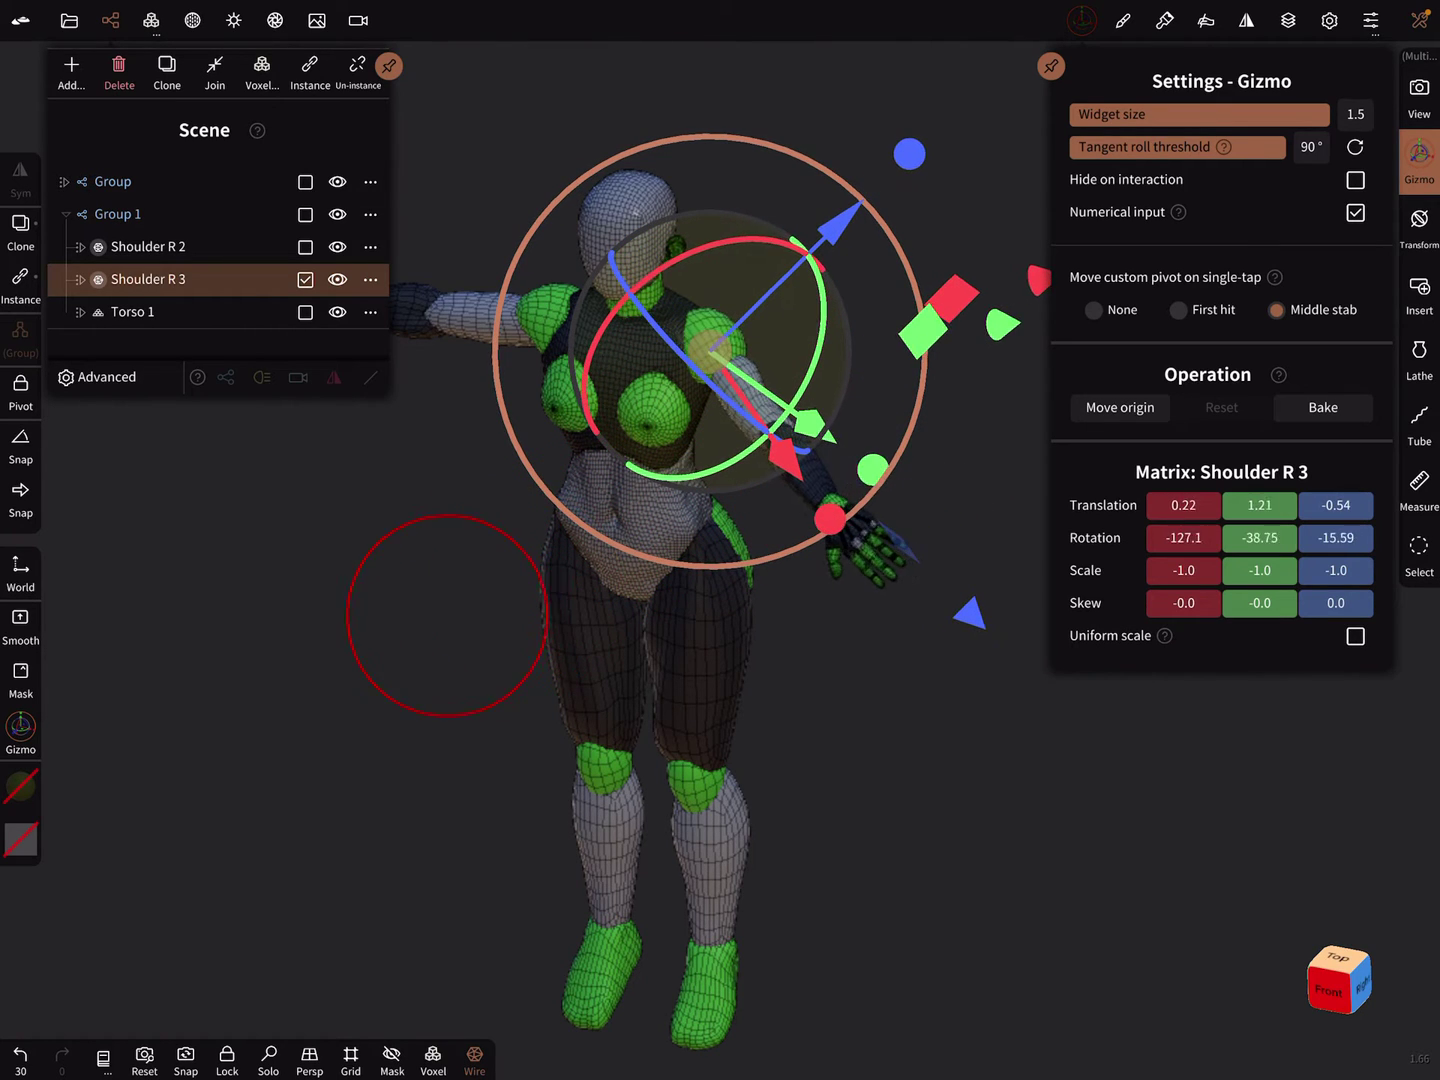
{"action": "left_click_drag", "start_coordinate": [787, 444], "coordinate": [753, 462]}
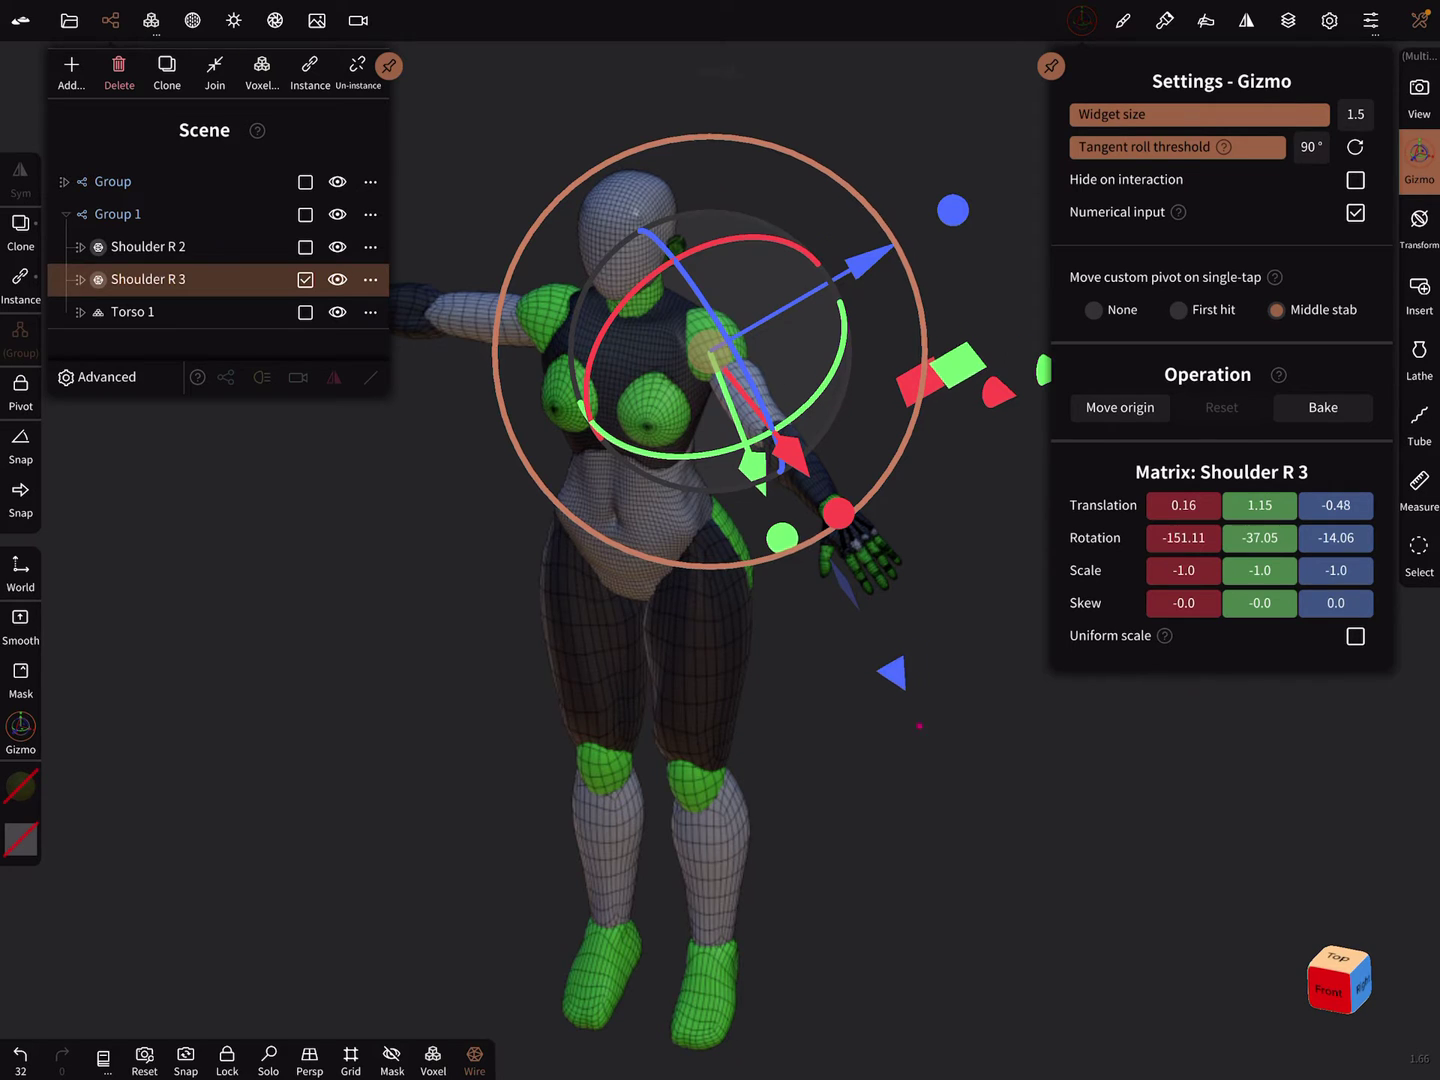
{"action": "scroll", "coordinate": [697, 450], "scroll_direction": "up", "scroll_amount": 3}
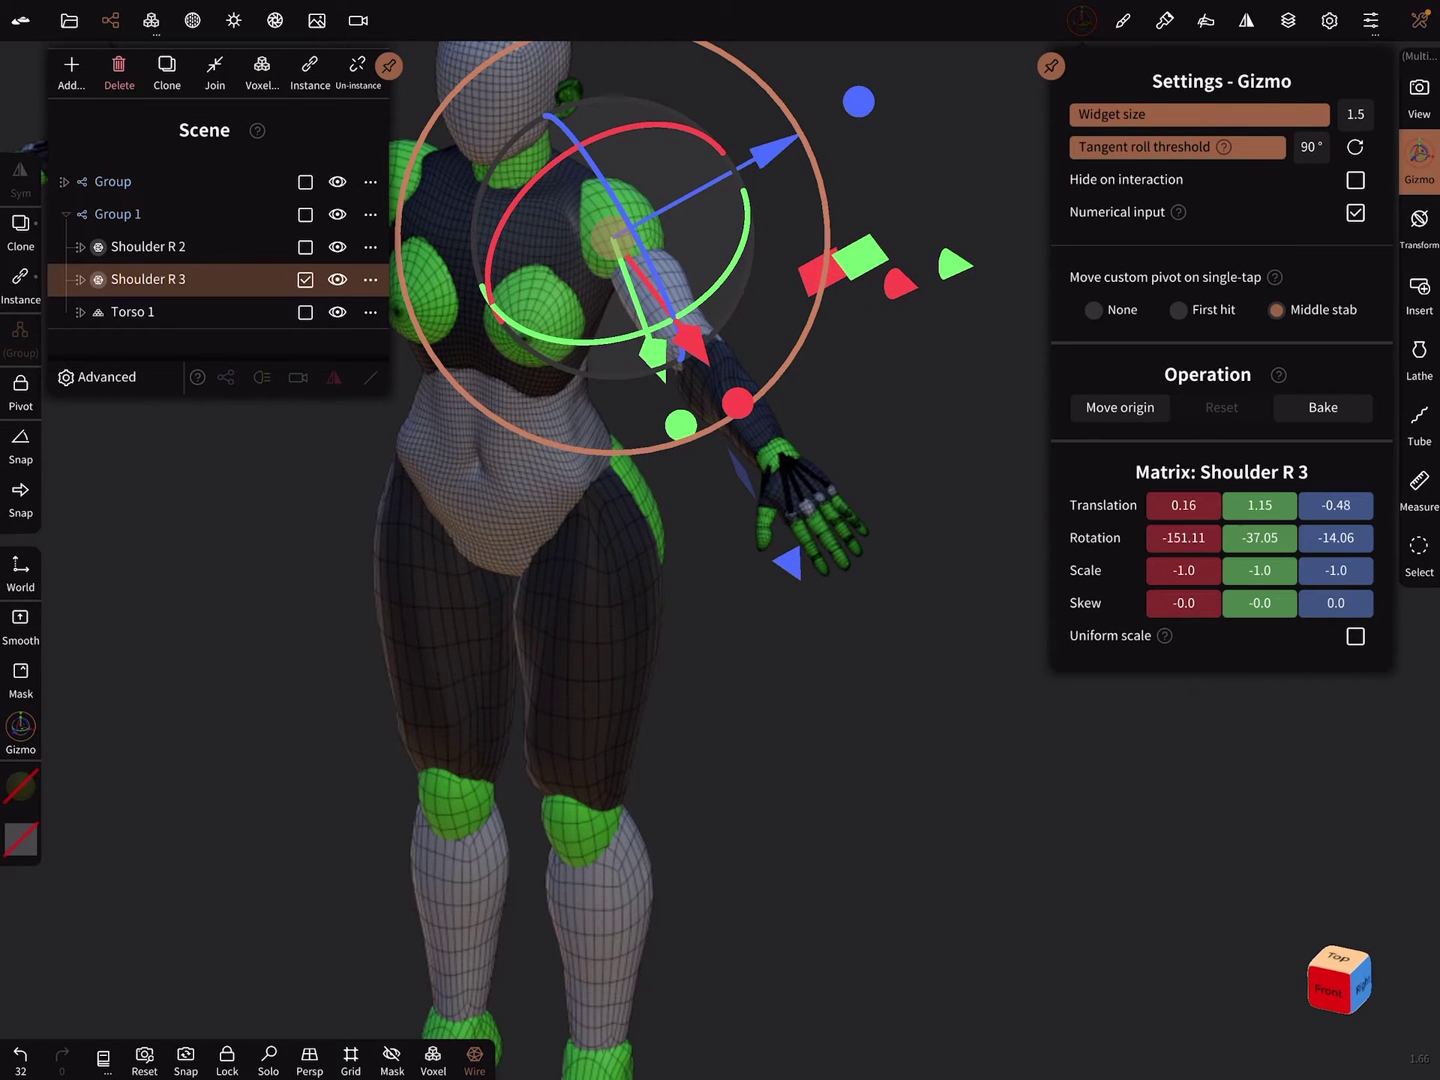
Scale the mirrored arm up to about 1.64 and return to the front view
{"action": "left_click_drag", "start_coordinate": [822, 282], "coordinate": [855, 259]}
{"action": "scroll", "coordinate": [698, 450], "scroll_direction": "down", "scroll_amount": 3}
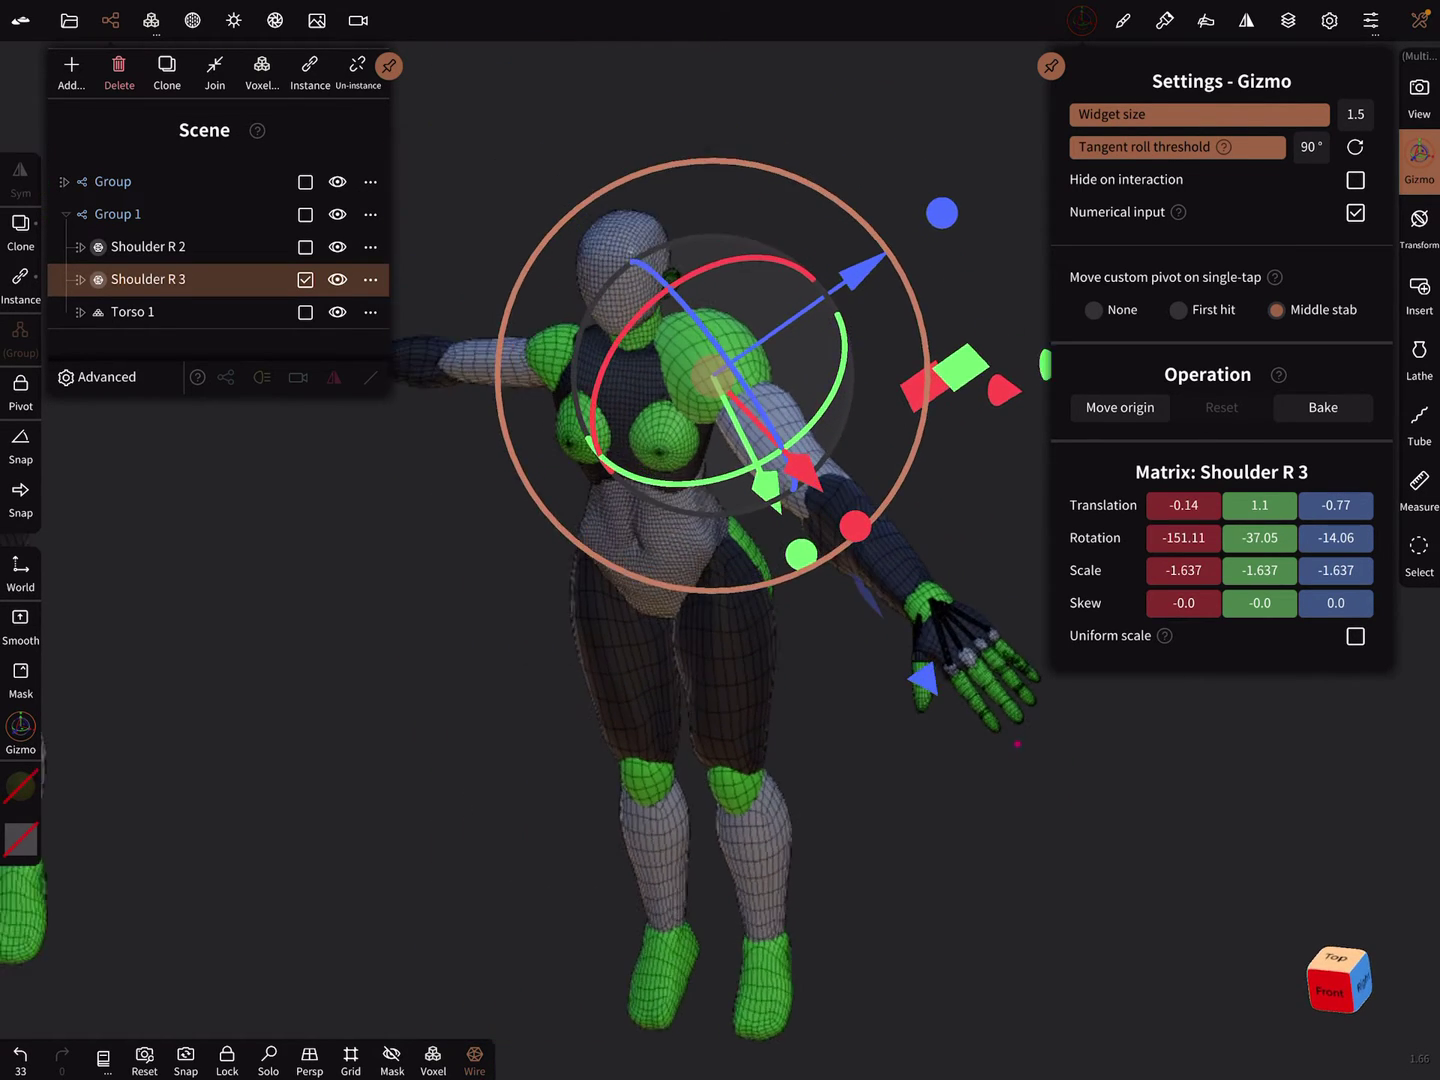
{"action": "left_click_drag", "start_coordinate": [788, 788], "coordinate": [675, 810]}
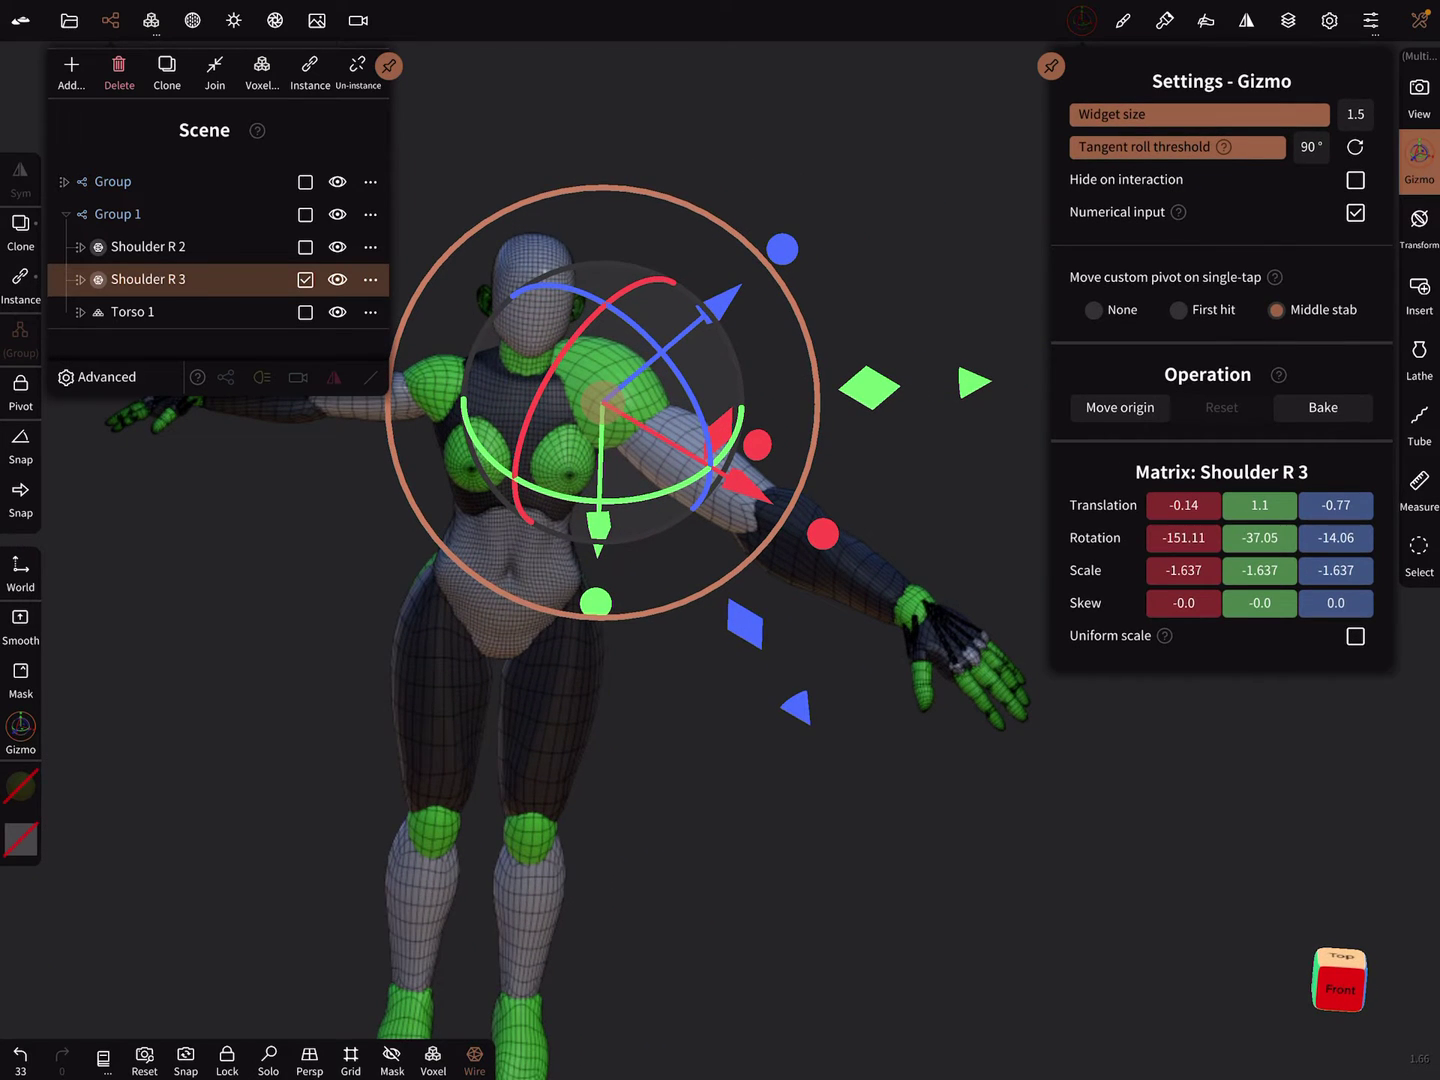
{"action": "left_click_drag", "start_coordinate": [788, 844], "coordinate": [856, 810]}
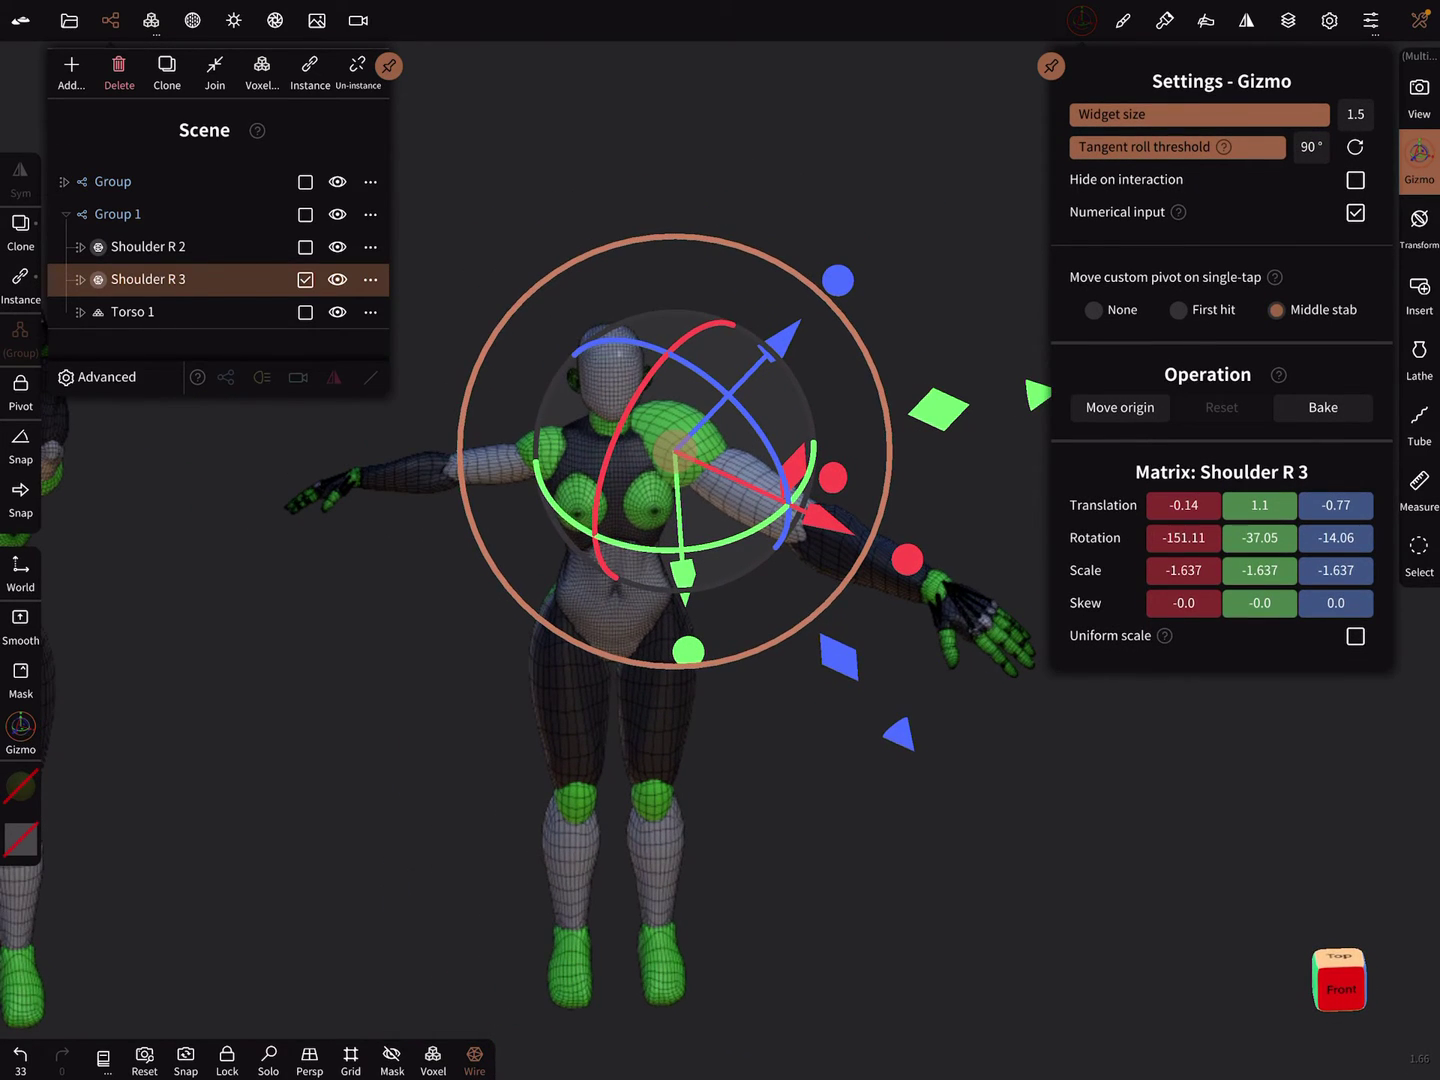
{"action": "left_click", "coordinate": [472, 464]}
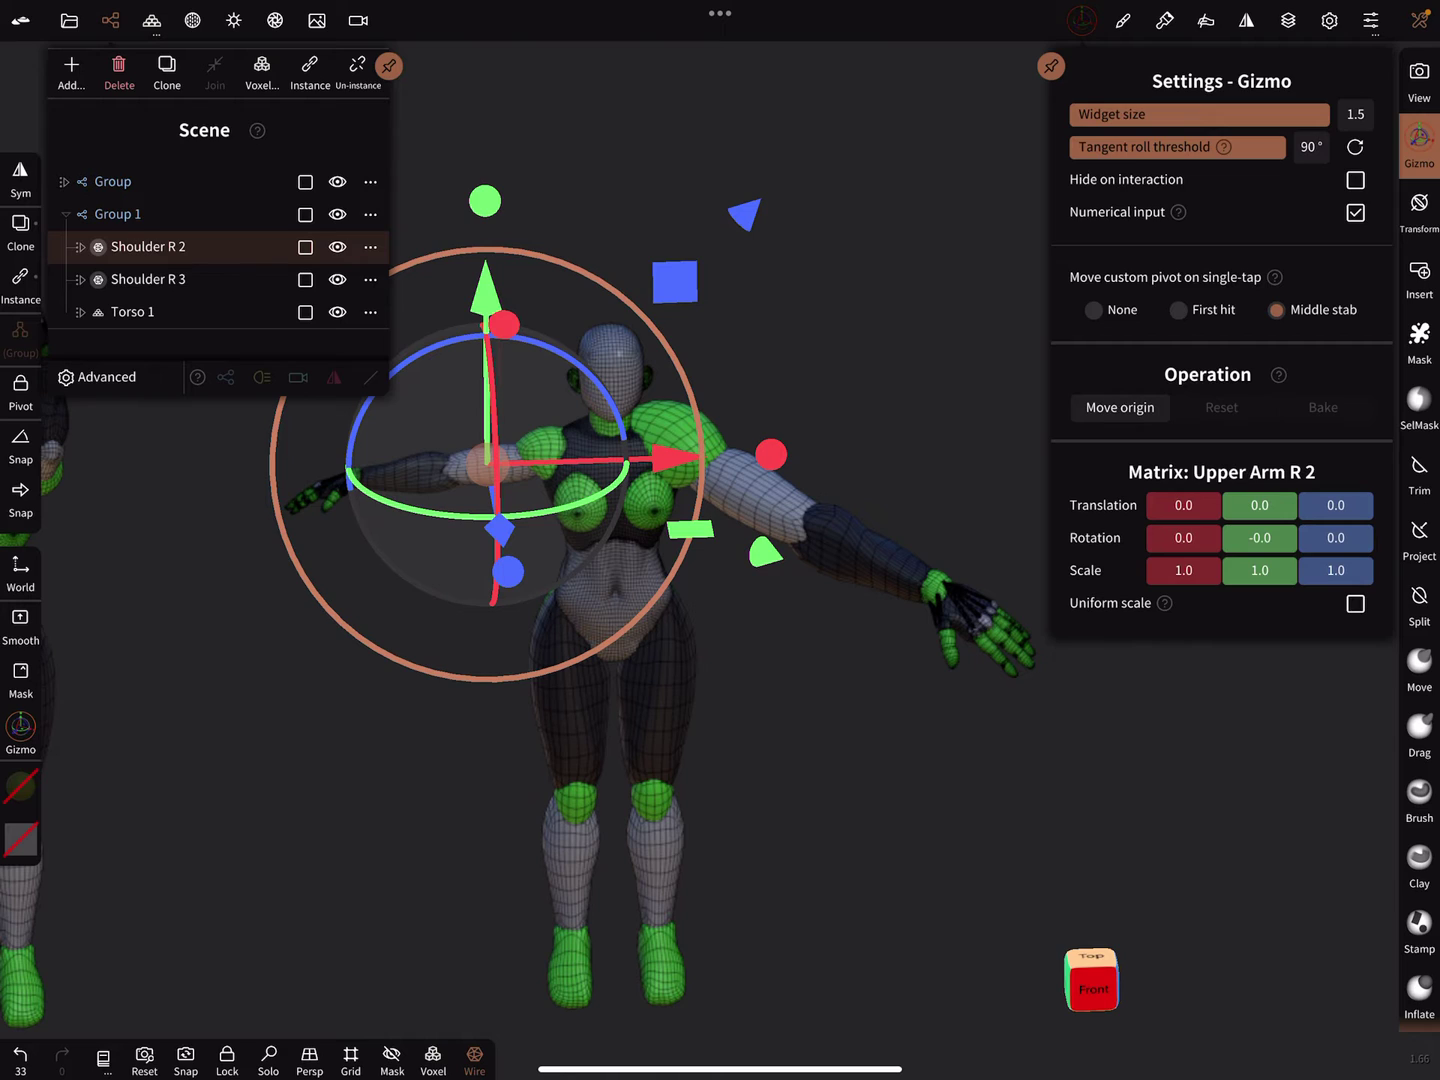
With the Move brush, push both upper arms of the second figure upward together
{"action": "left_click", "coordinate": [1418, 147]}
{"action": "left_click", "coordinate": [1420, 21]}
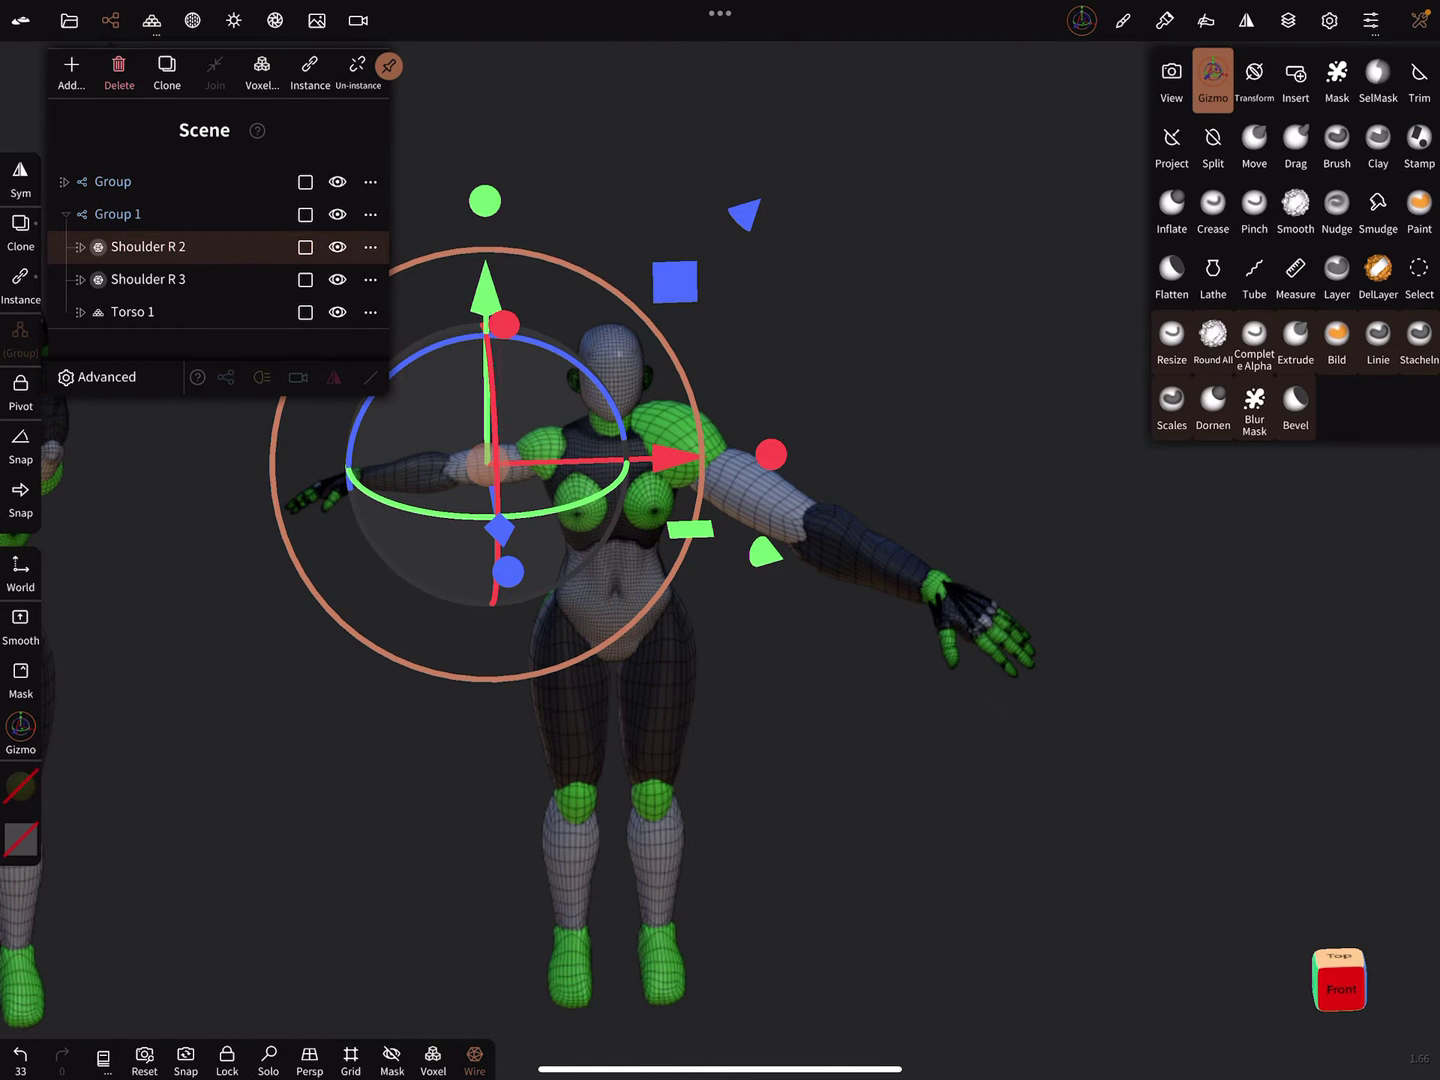
{"action": "left_click", "coordinate": [1254, 144]}
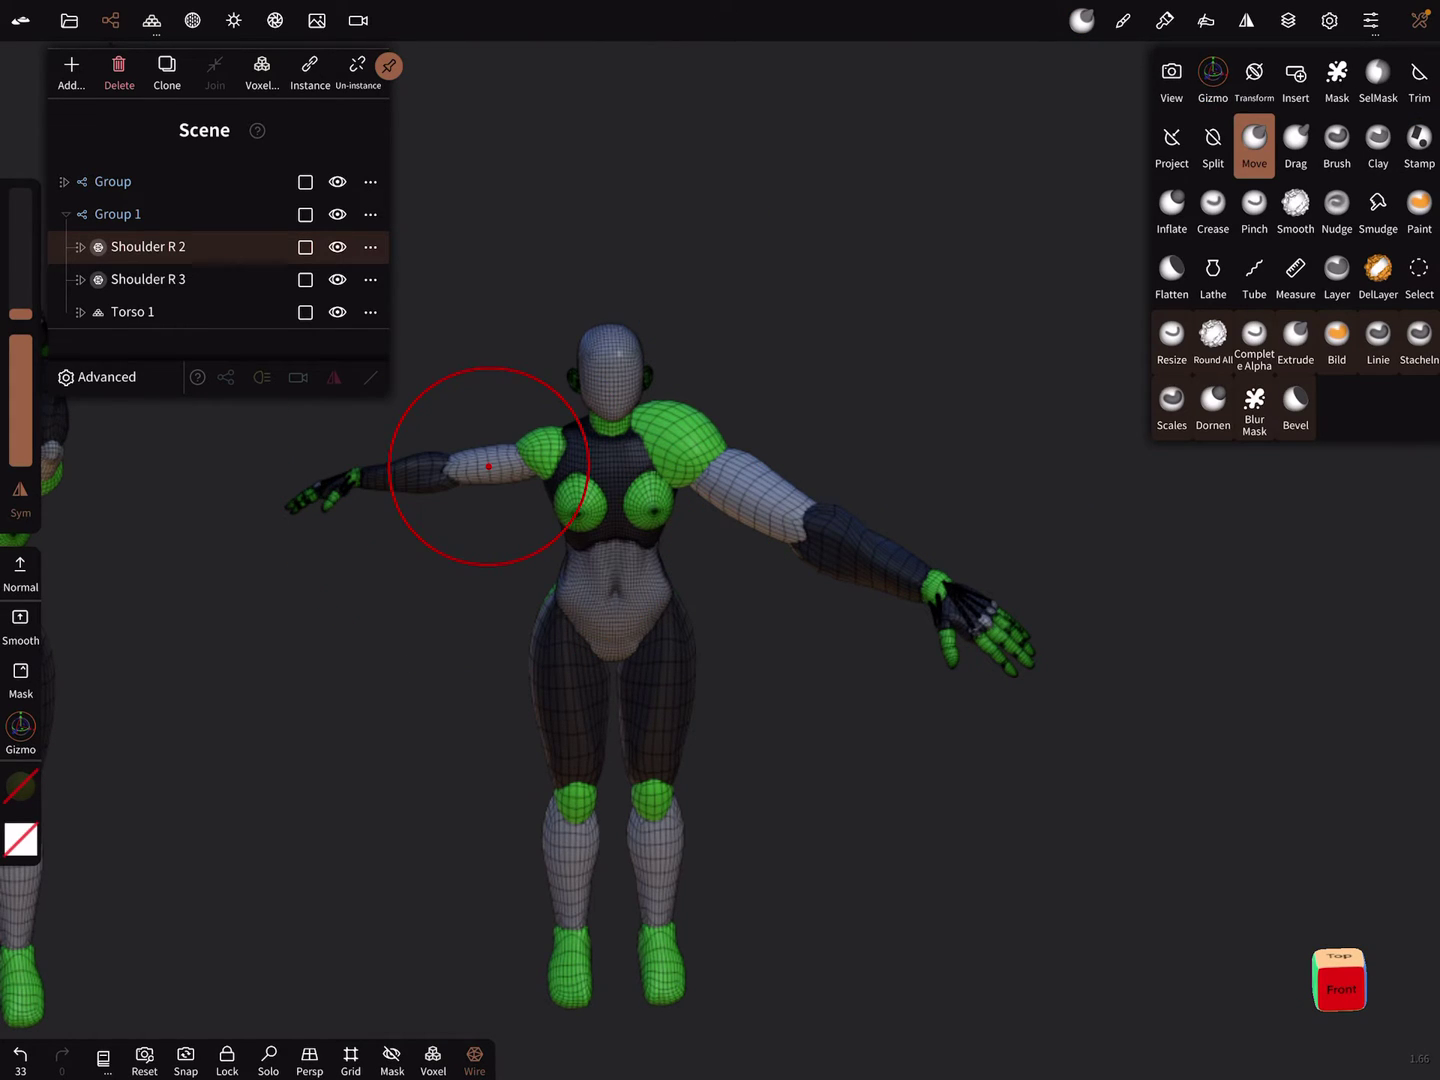
{"action": "left_click_drag", "start_coordinate": [1298, 517], "coordinate": [1136, 694]}
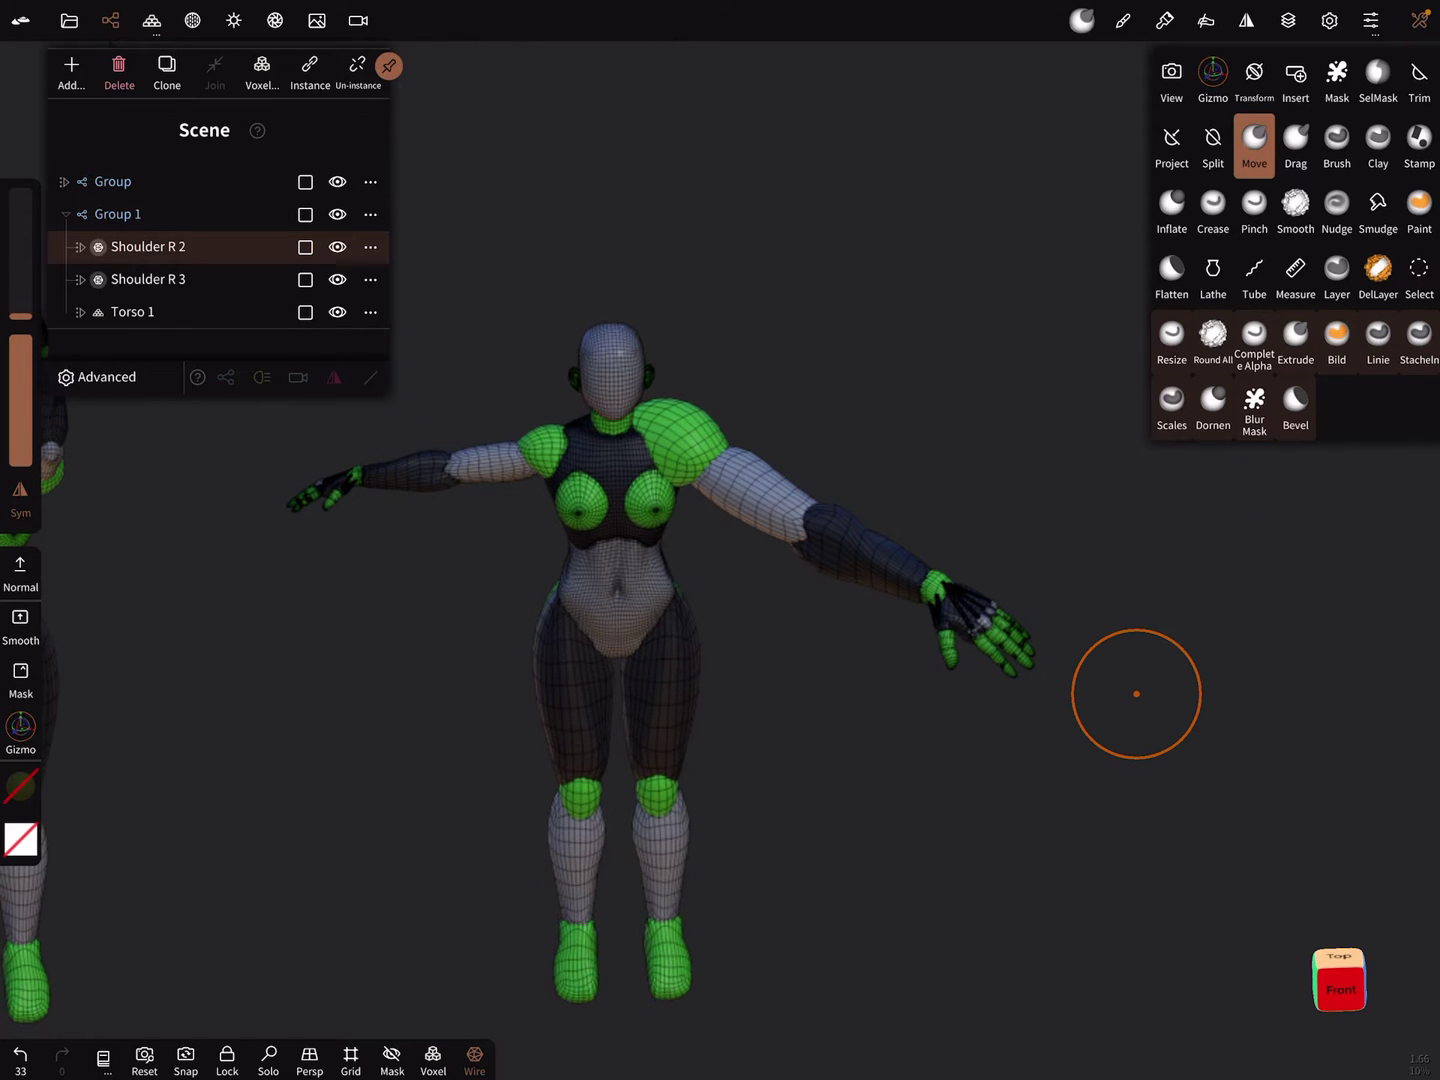
{"action": "left_click_drag", "start_coordinate": [484, 467], "coordinate": [490, 445]}
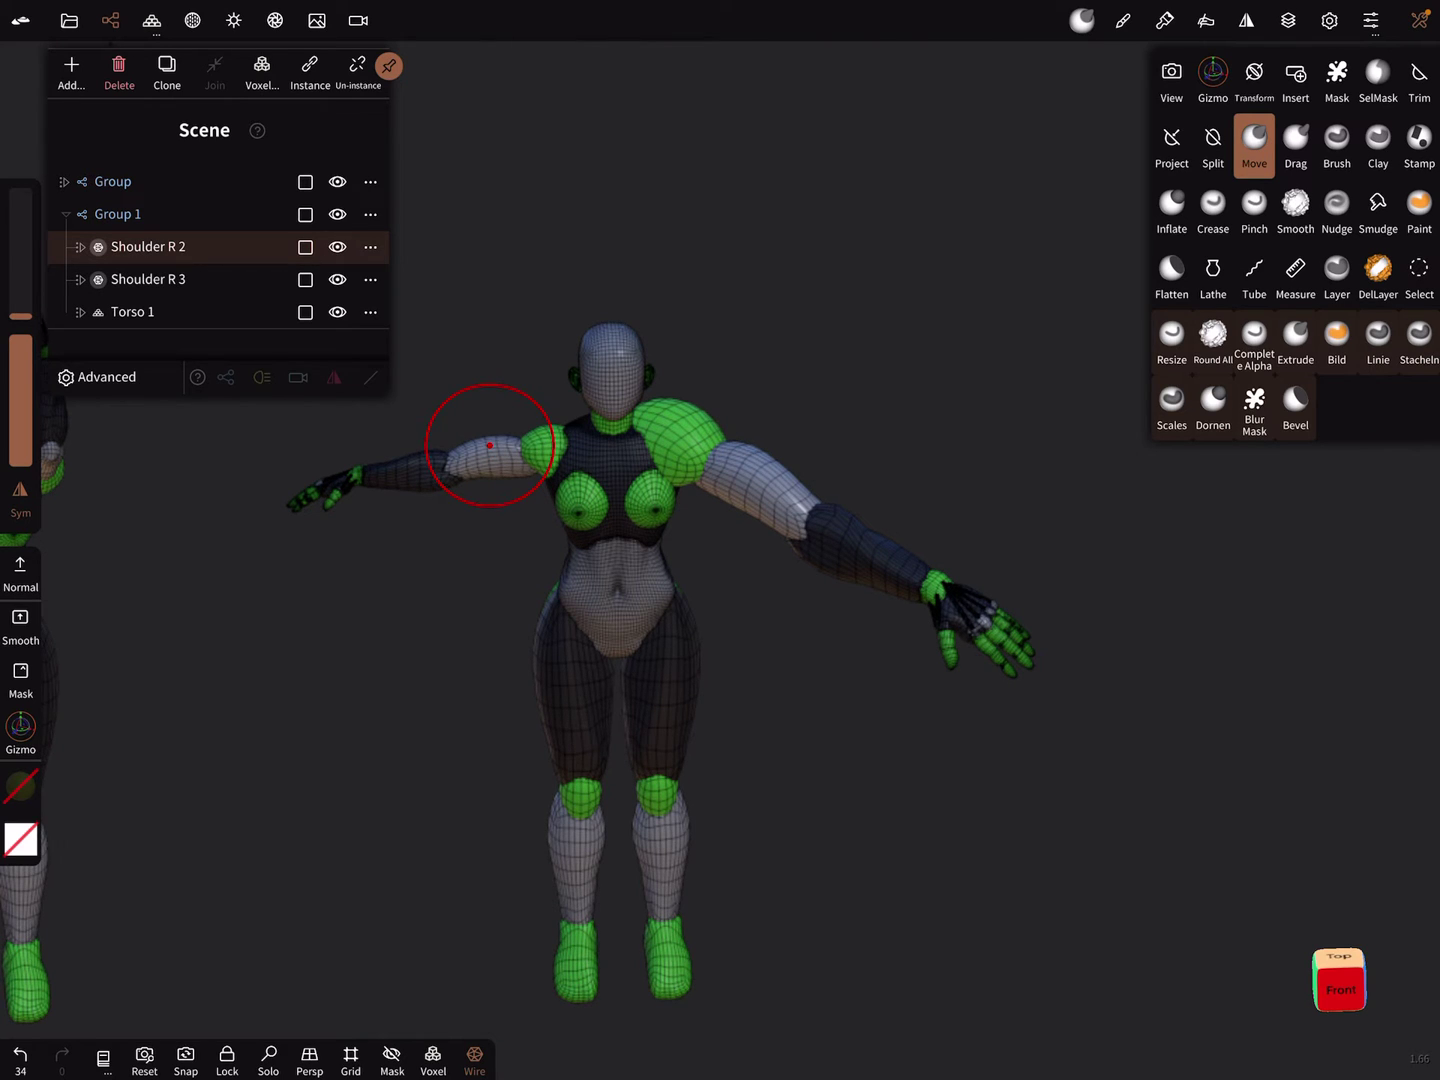
Select Shoulder R 3 and pull its upper arm into a pointed peak, framing the hand
{"action": "left_click", "coordinate": [750, 482]}
{"action": "left_click_drag", "start_coordinate": [750, 482], "coordinate": [785, 394]}
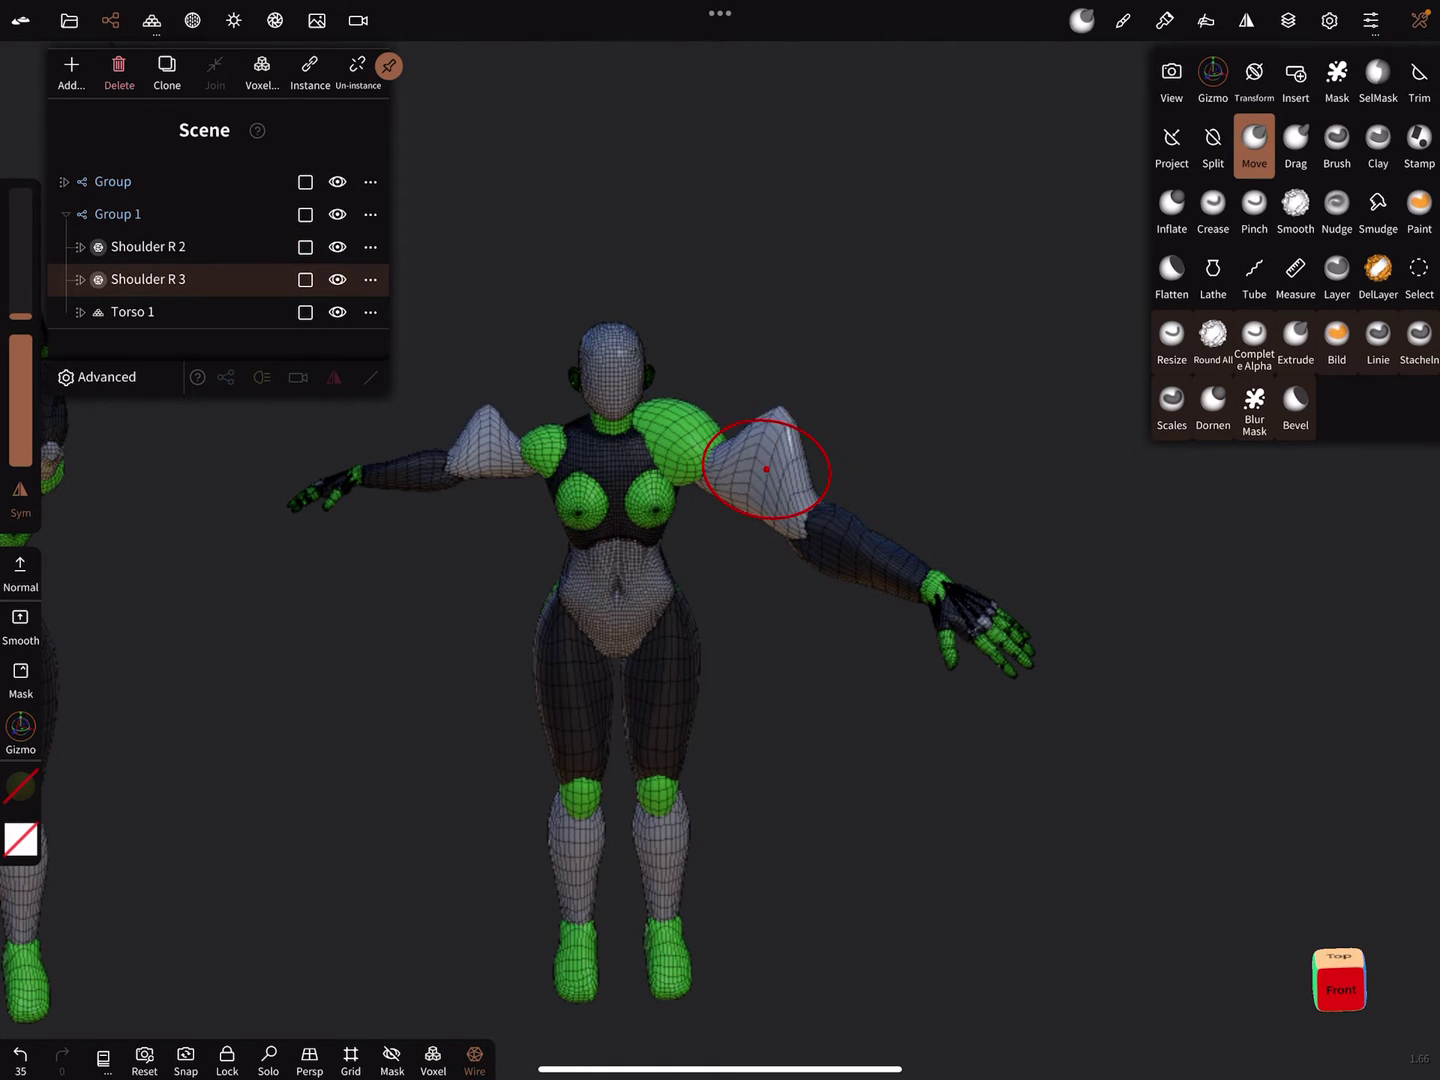
{"action": "left_click_drag", "start_coordinate": [990, 472], "coordinate": [1082, 657]}
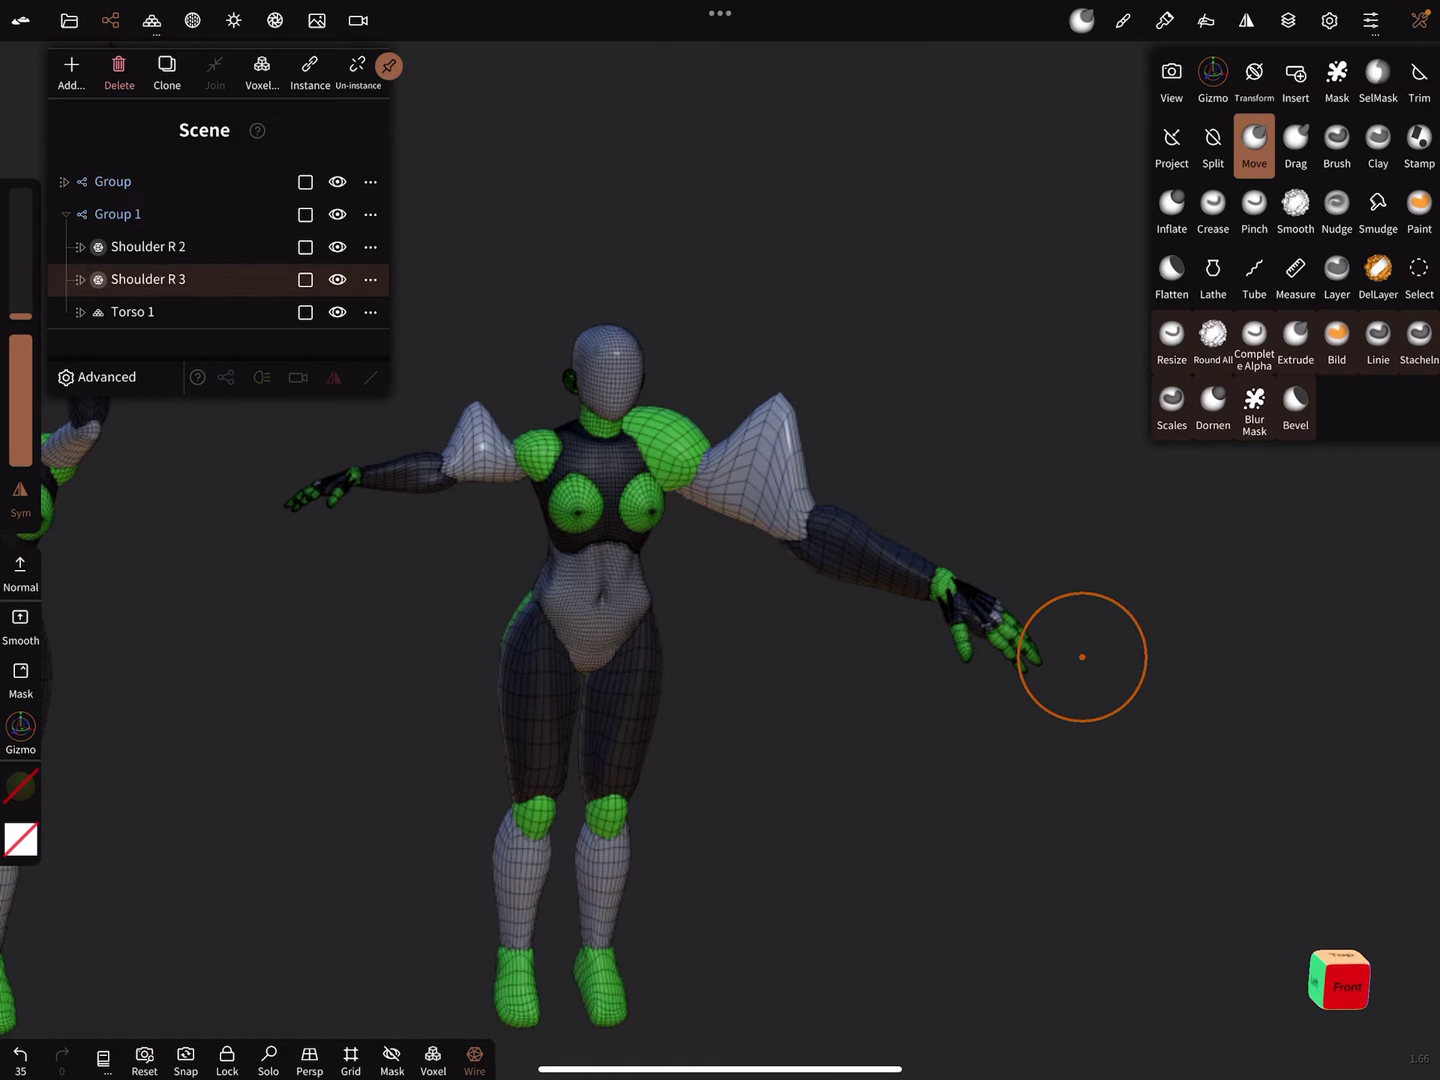
{"action": "scroll", "coordinate": [1082, 657], "scroll_direction": "up", "scroll_amount": 8}
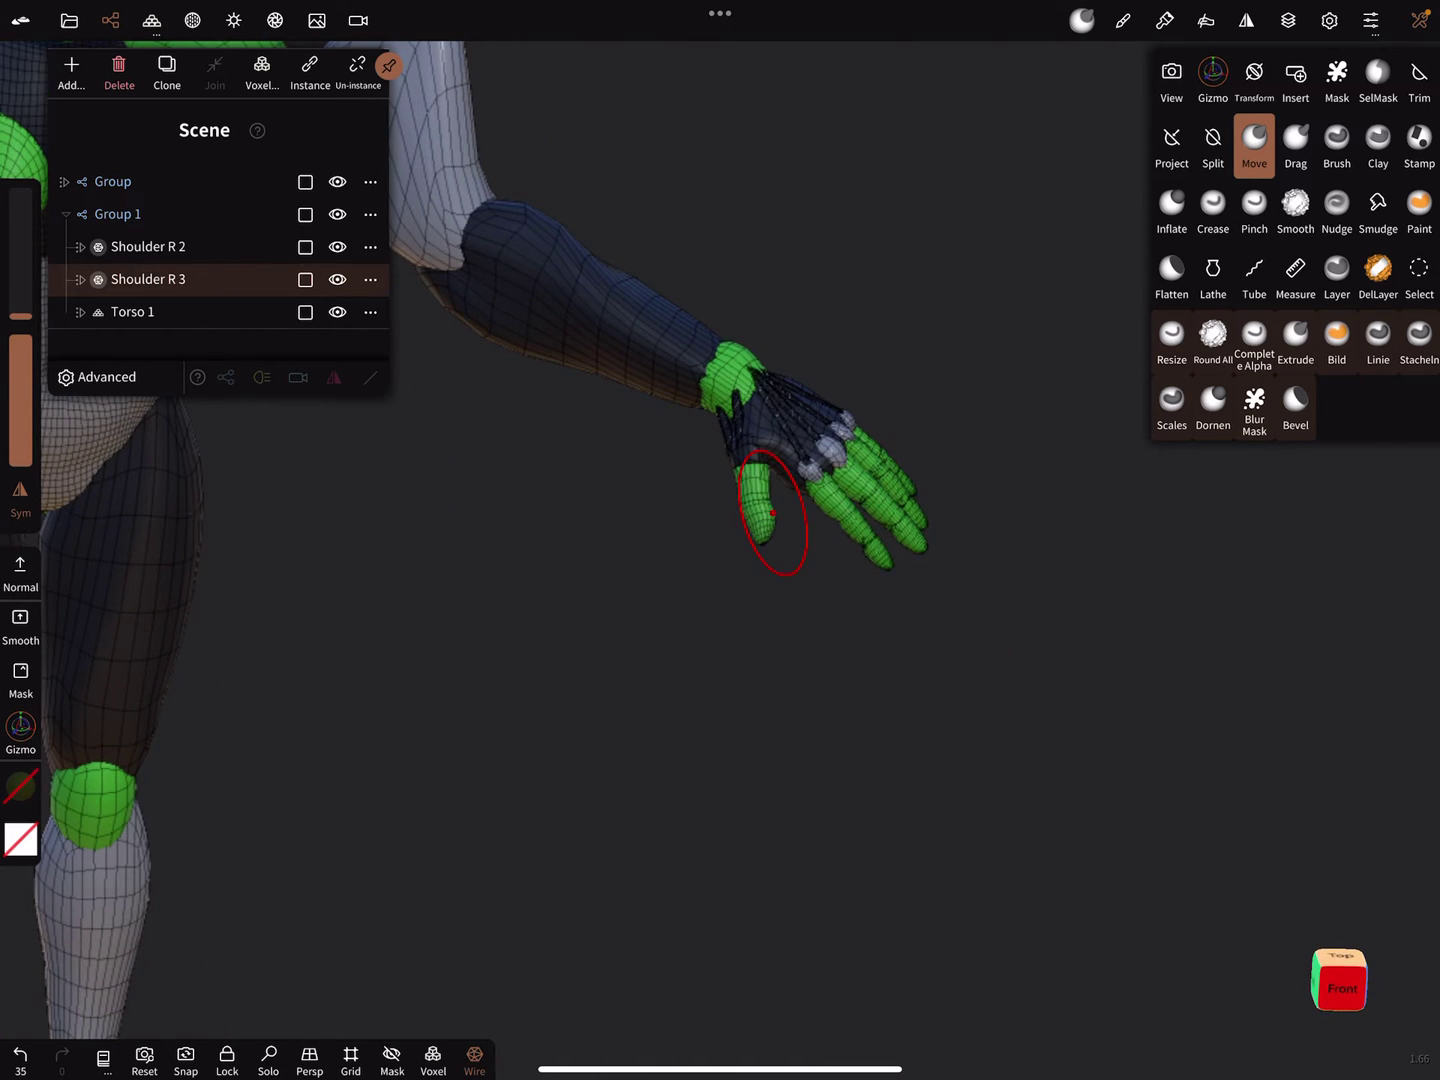
{"action": "left_click_drag", "start_coordinate": [922, 585], "coordinate": [1097, 619]}
Swell the thumb with the Inflate brush, then zoom out to check both arms
{"action": "left_click", "coordinate": [1172, 208]}
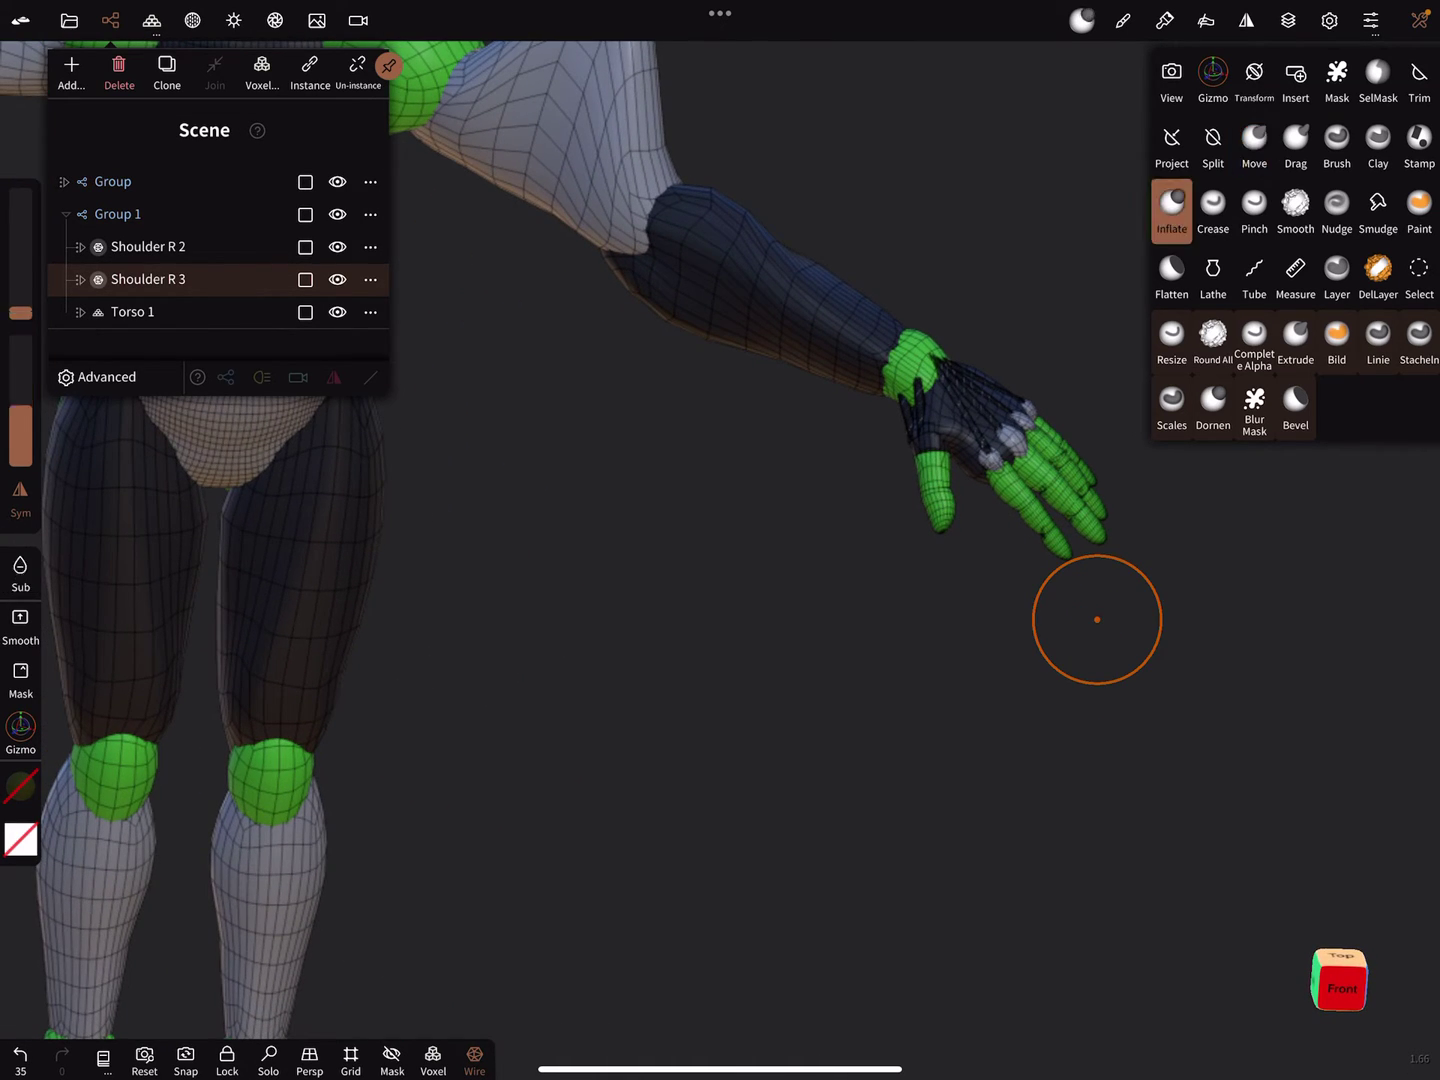
{"action": "left_click_drag", "start_coordinate": [939, 501], "coordinate": [950, 509]}
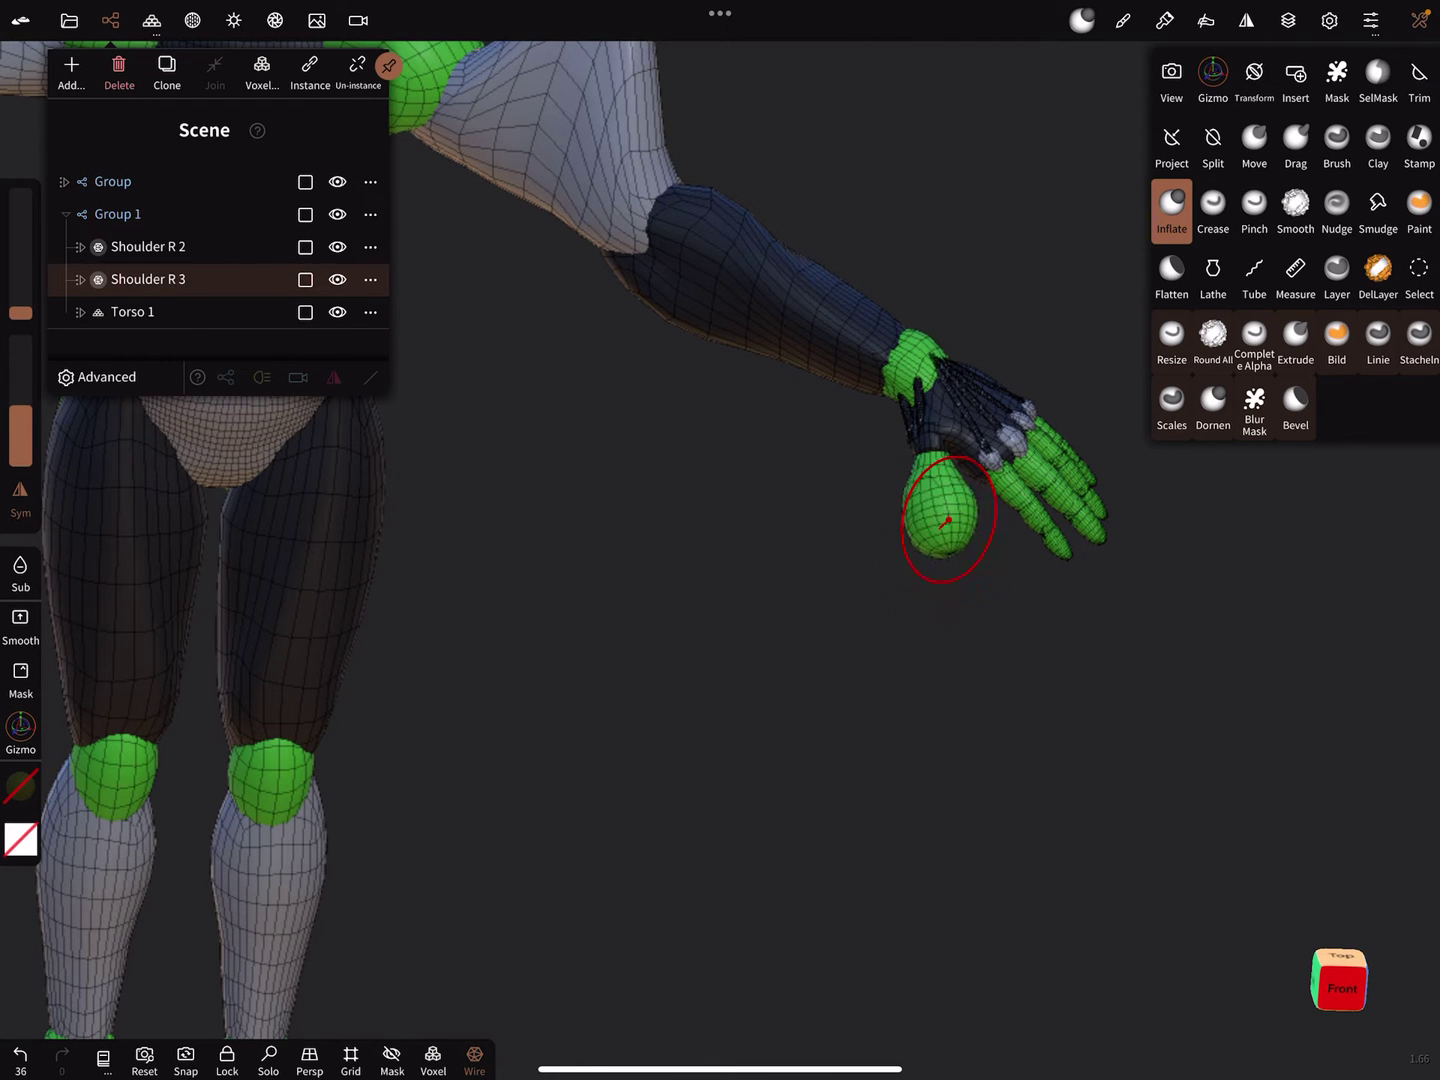
{"action": "scroll", "coordinate": [950, 508], "scroll_direction": "down", "scroll_amount": 5}
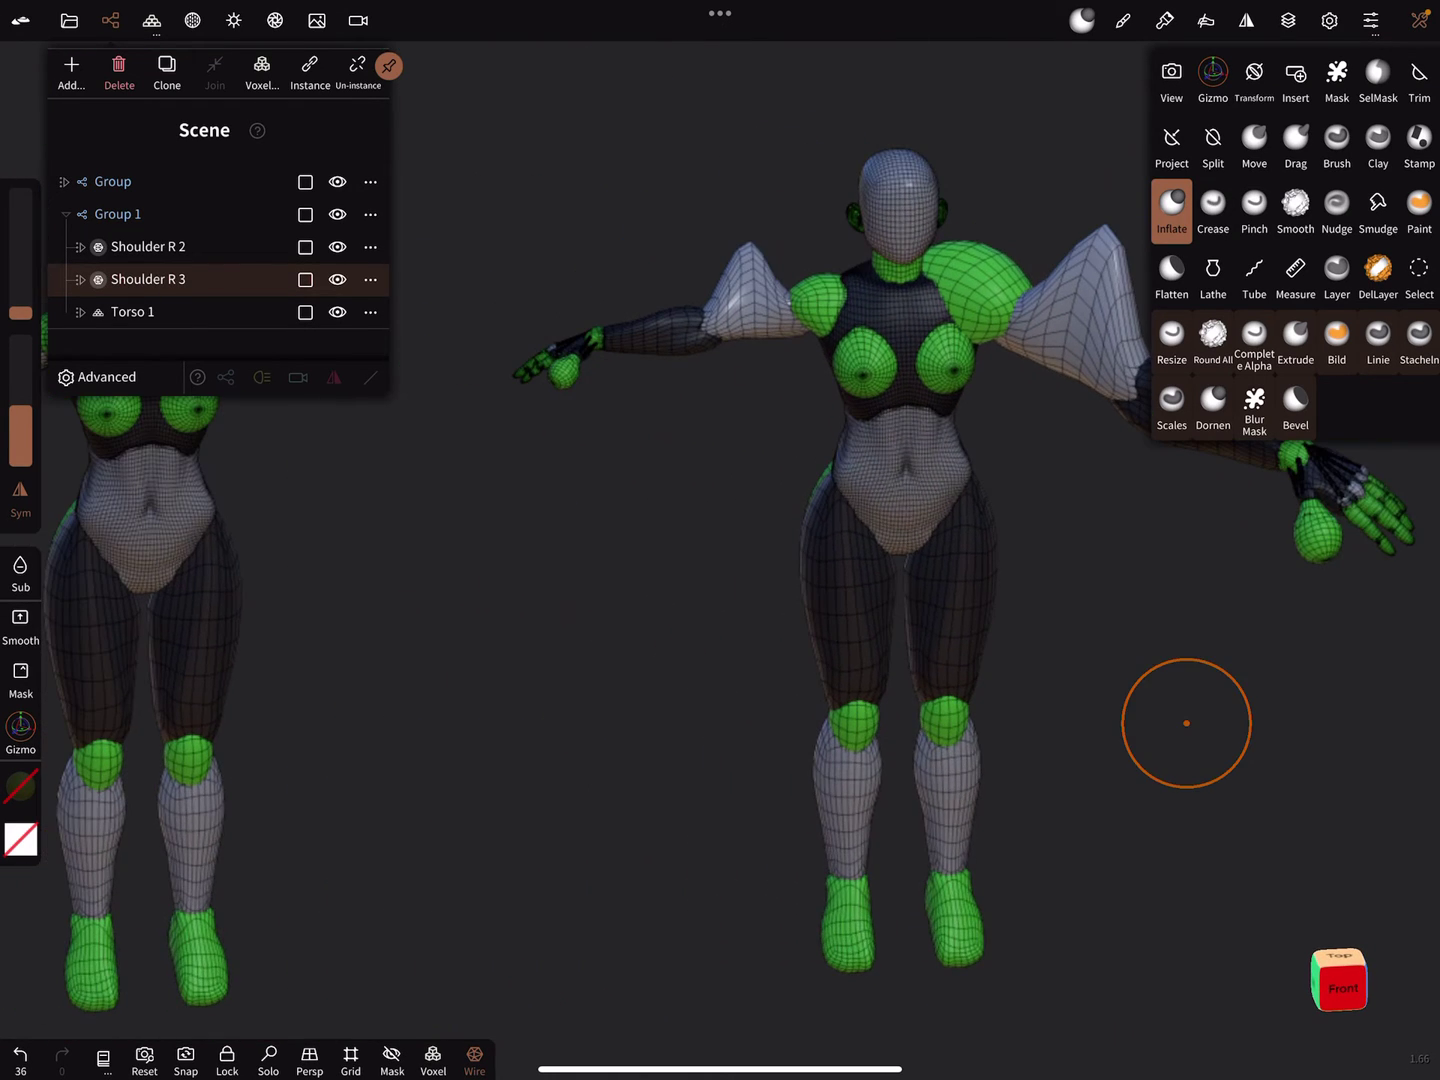
{"action": "left_click_drag", "start_coordinate": [923, 675], "coordinate": [785, 714]}
{"action": "mouse_move", "coordinate": [855, 394]}
{"action": "left_mouse_down"}
{"action": "mouse_move", "coordinate": [720, 968]}
{"action": "mouse_move", "coordinate": [788, 675]}
{"action": "left_mouse_up"}
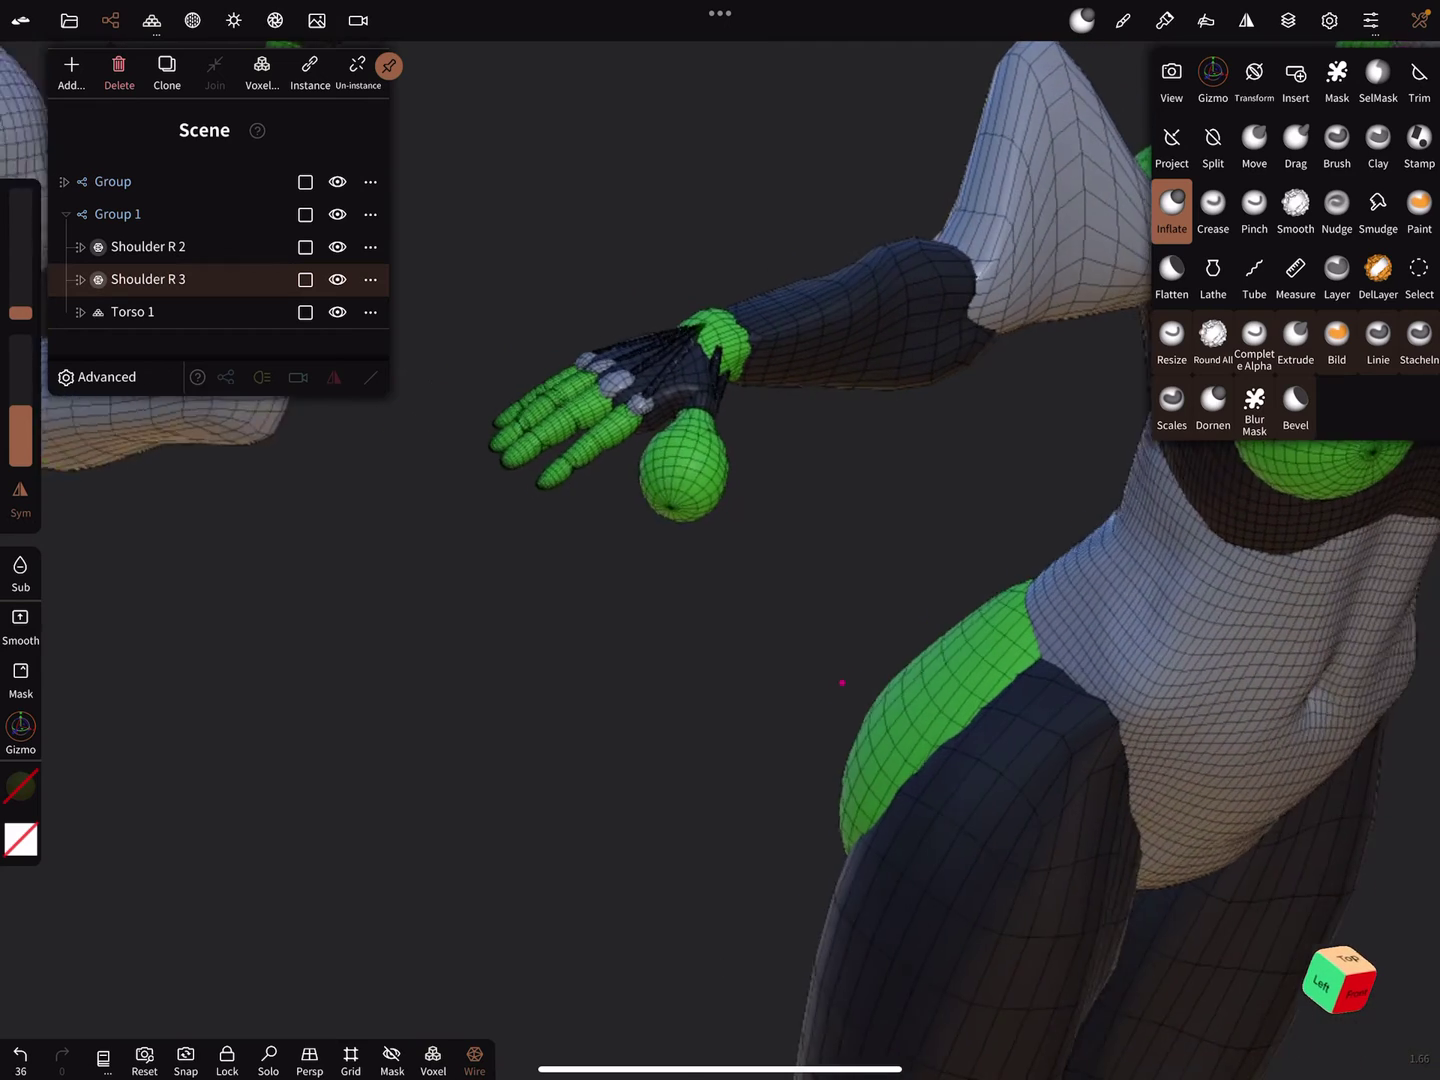
{"action": "scroll", "coordinate": [781, 591], "scroll_direction": "up", "scroll_amount": 4}
Select Shoulder R 2, orbit around the hand and torso, then switch to Select
{"action": "left_click", "coordinate": [696, 541]}
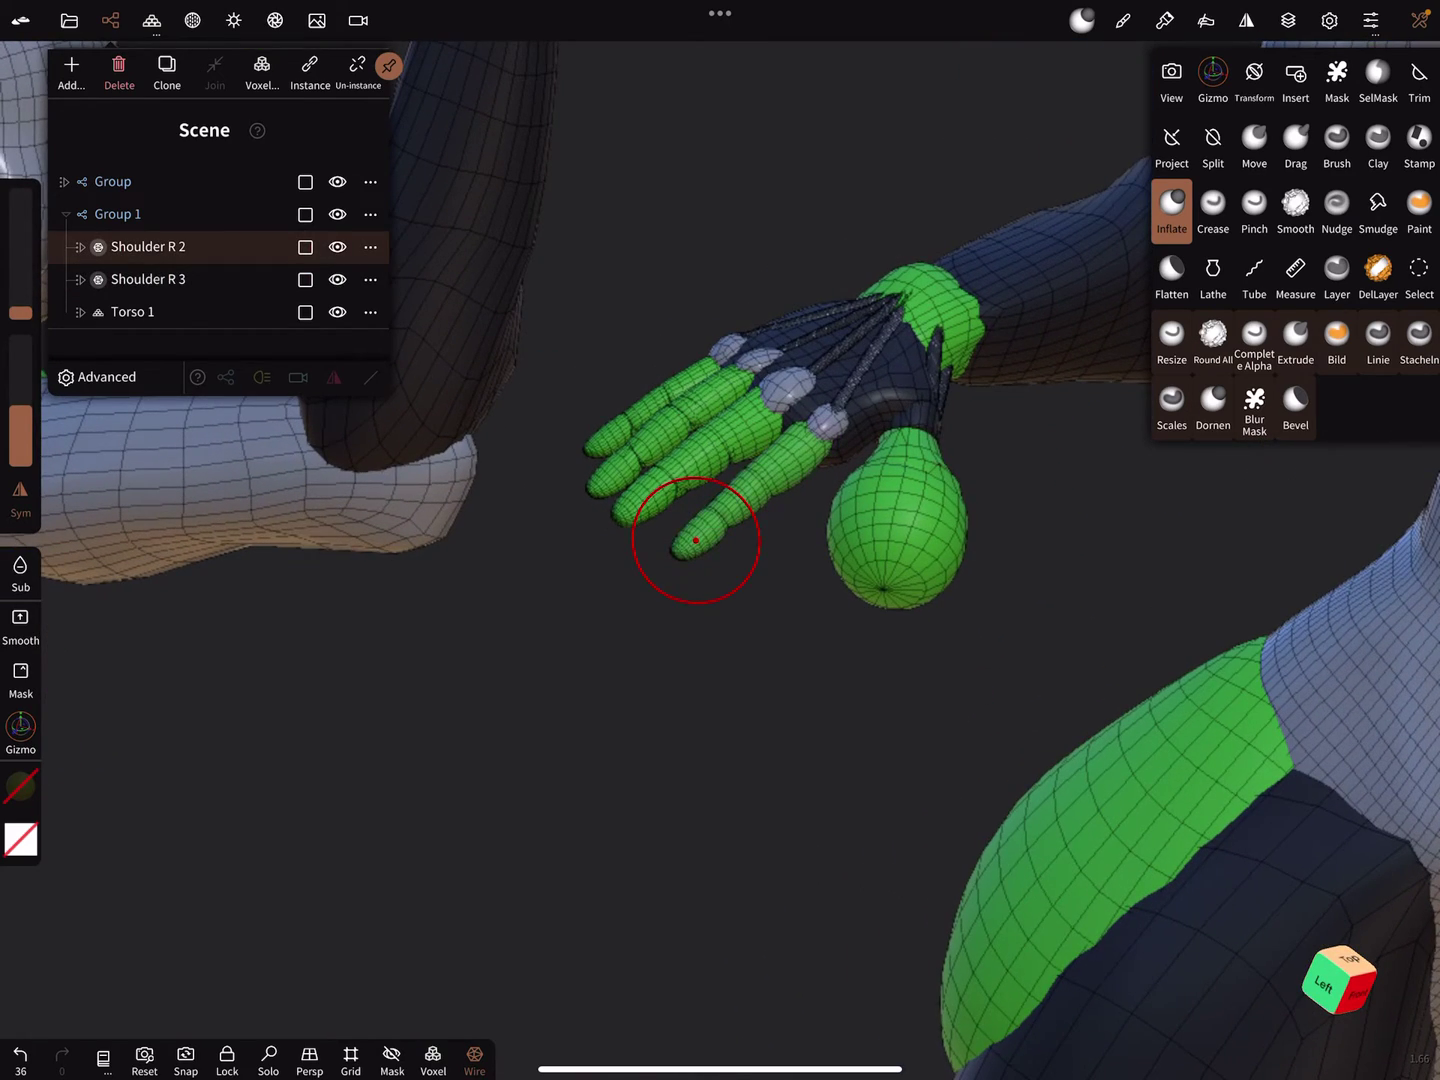
{"action": "left_click_drag", "start_coordinate": [697, 541], "coordinate": [780, 672]}
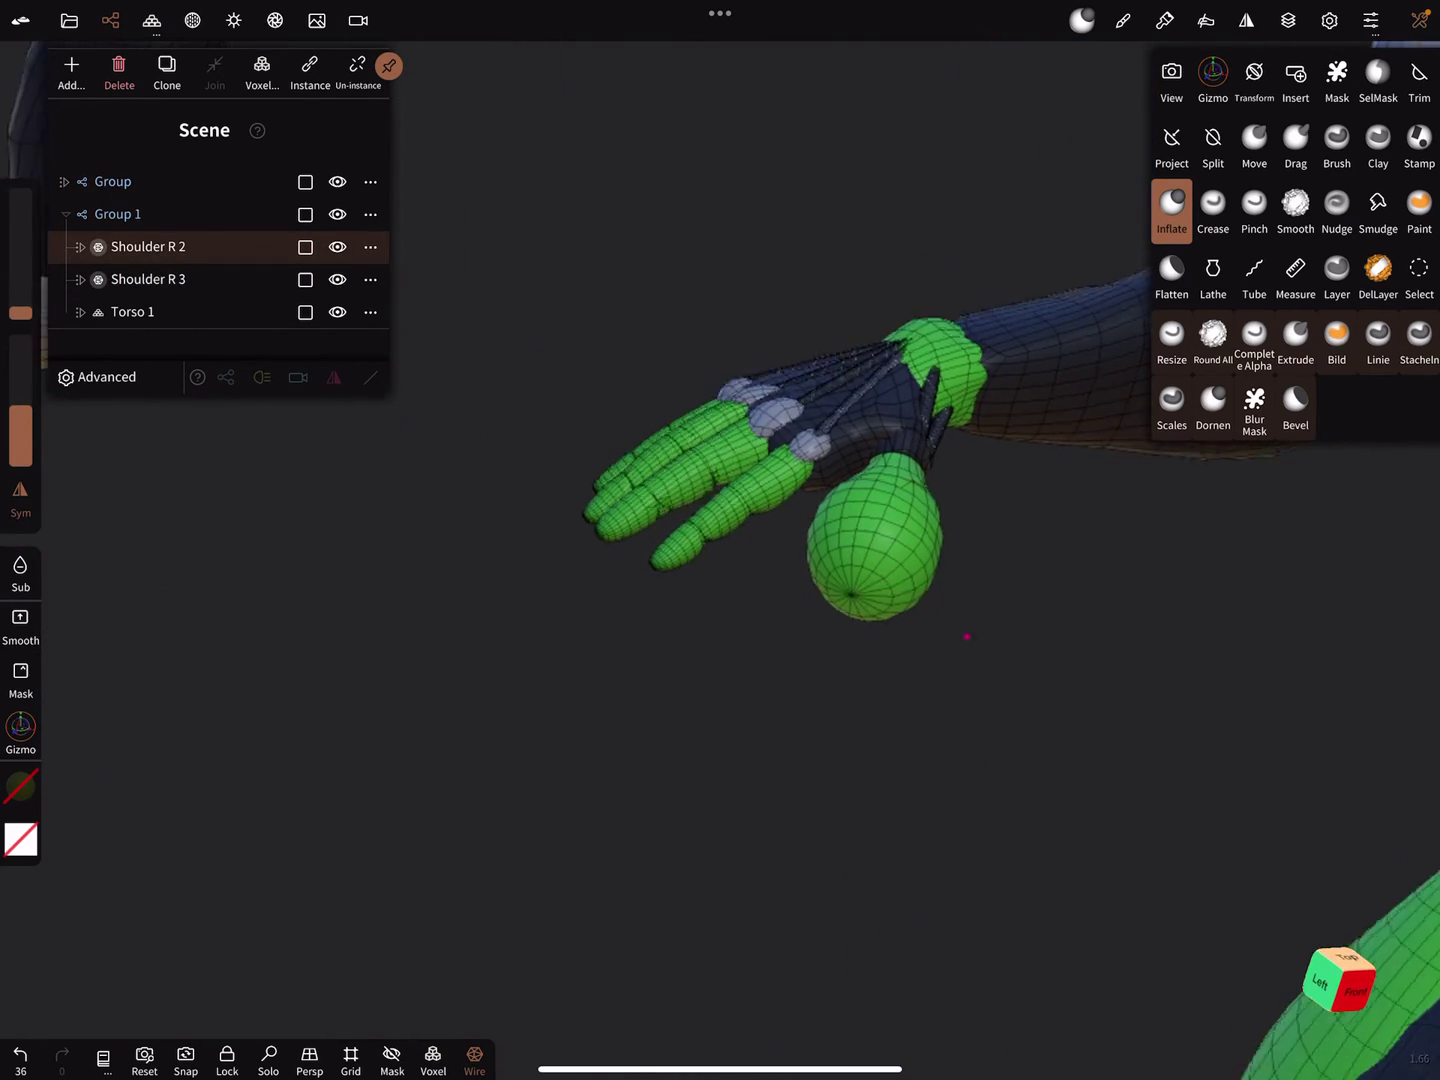
{"action": "mouse_move", "coordinate": [858, 495]}
{"action": "left_mouse_down"}
{"action": "mouse_move", "coordinate": [767, 647]}
{"action": "mouse_move", "coordinate": [1110, 396]}
{"action": "mouse_move", "coordinate": [948, 624]}
{"action": "mouse_move", "coordinate": [1085, 726]}
{"action": "left_mouse_up"}
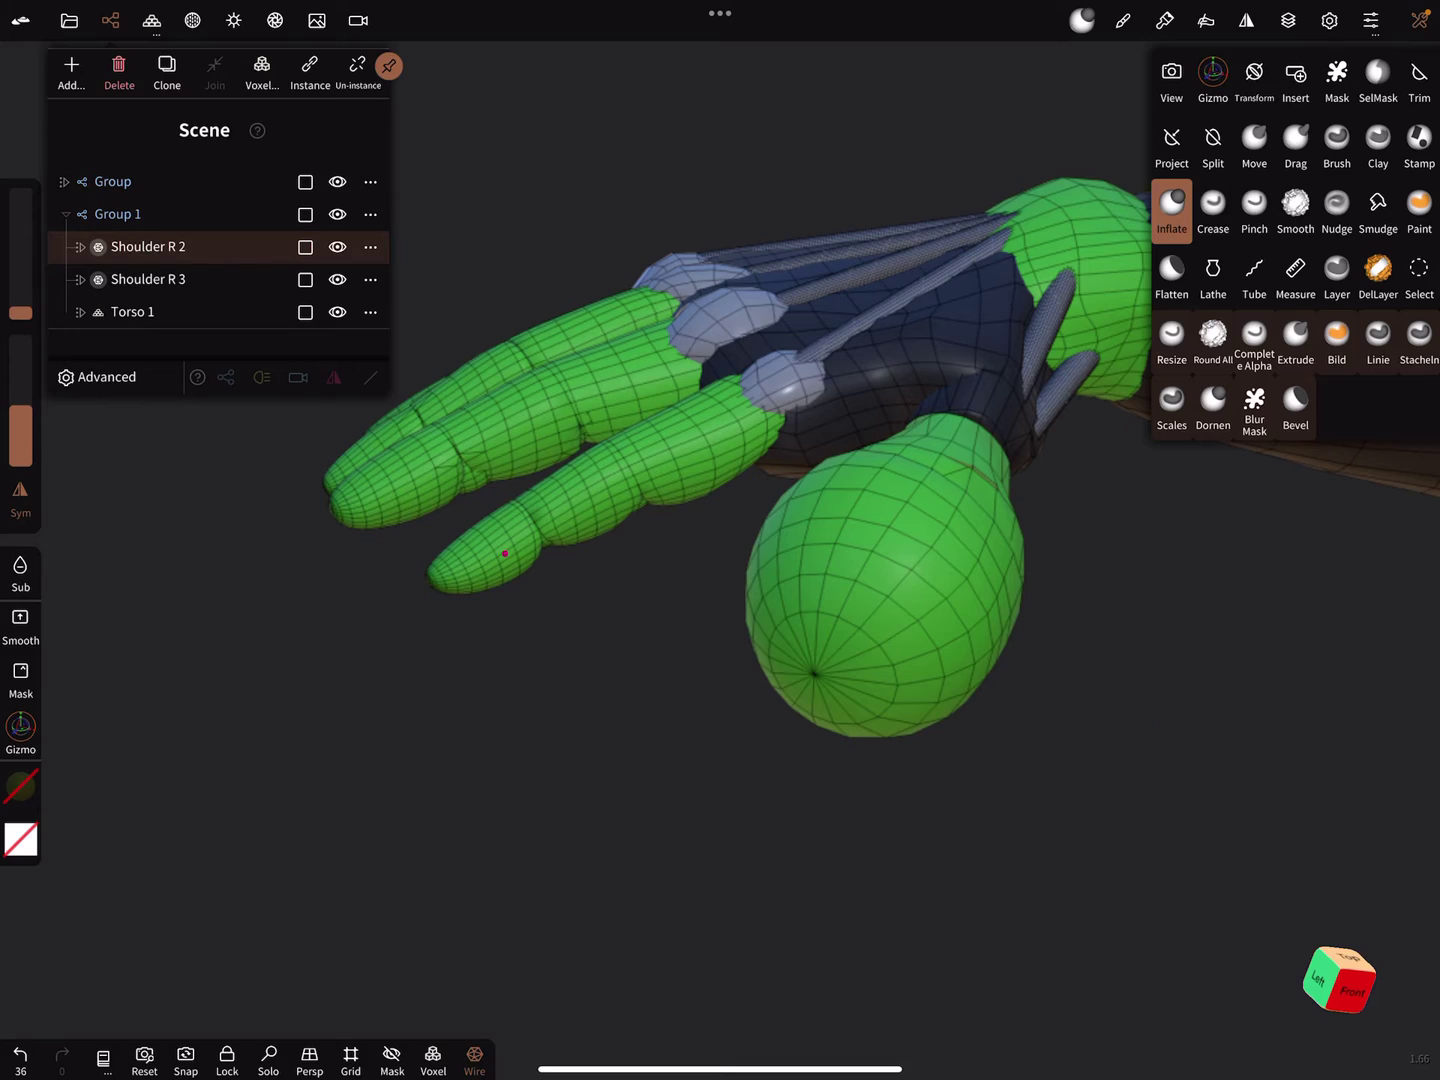
{"action": "mouse_move", "coordinate": [506, 552]}
{"action": "left_mouse_down"}
{"action": "mouse_move", "coordinate": [787, 586]}
{"action": "mouse_move", "coordinate": [1137, 693]}
{"action": "mouse_move", "coordinate": [907, 771]}
{"action": "mouse_move", "coordinate": [990, 832]}
{"action": "mouse_move", "coordinate": [1046, 551]}
{"action": "mouse_move", "coordinate": [880, 663]}
{"action": "mouse_move", "coordinate": [1137, 328]}
{"action": "left_mouse_up"}
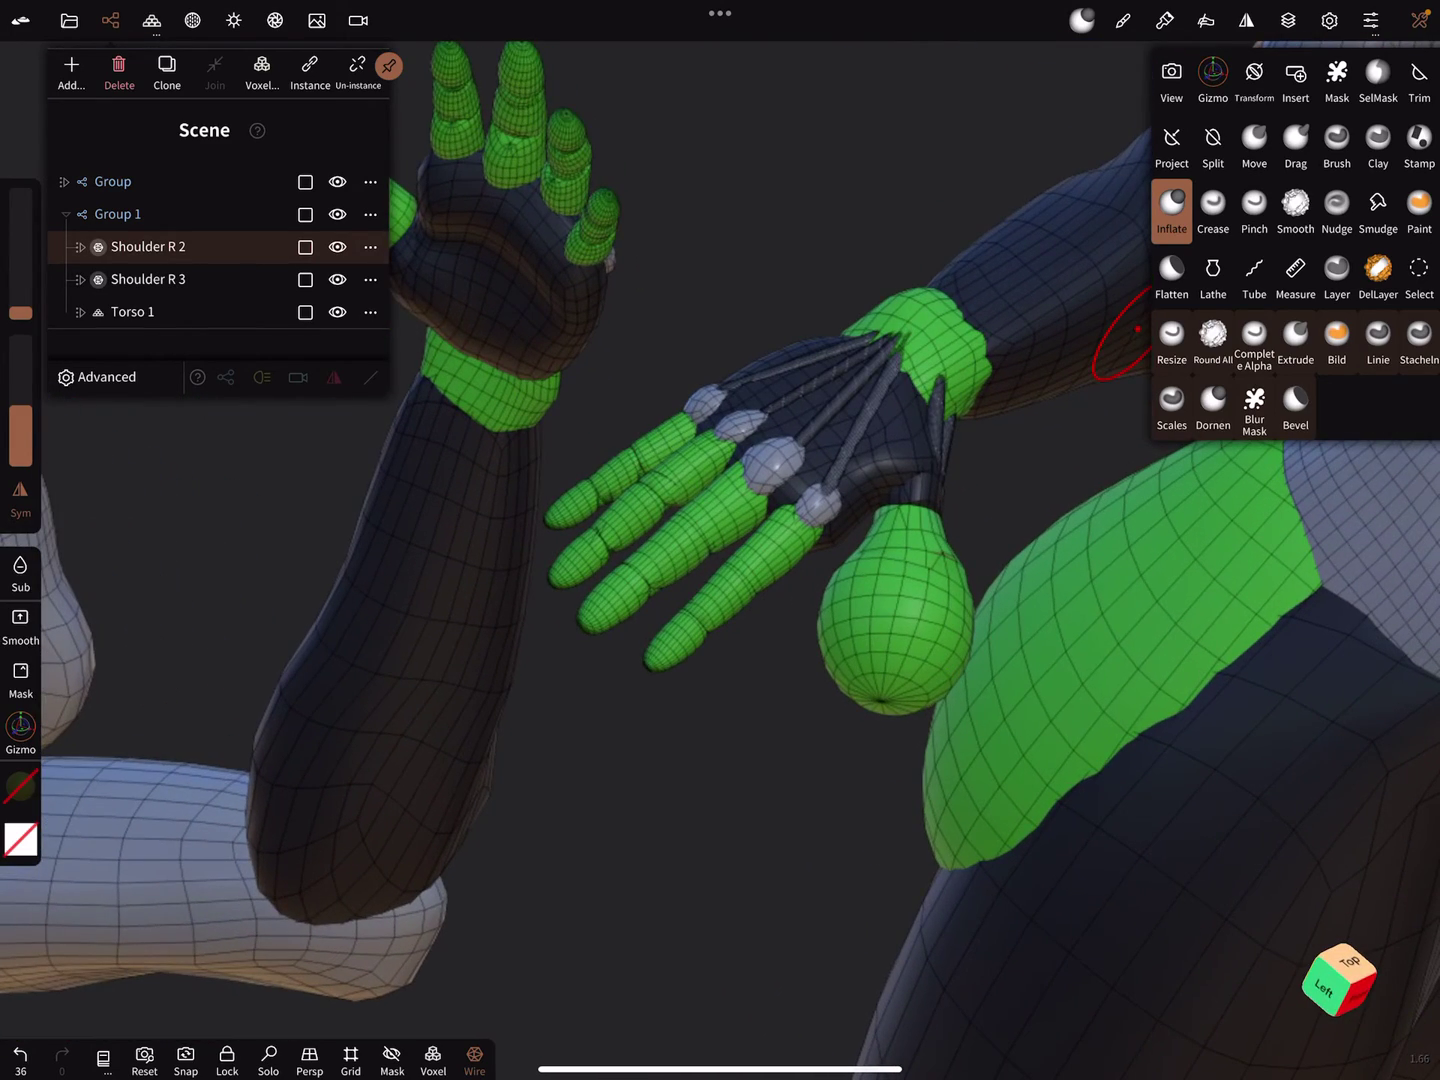
{"action": "left_click", "coordinate": [1419, 270]}
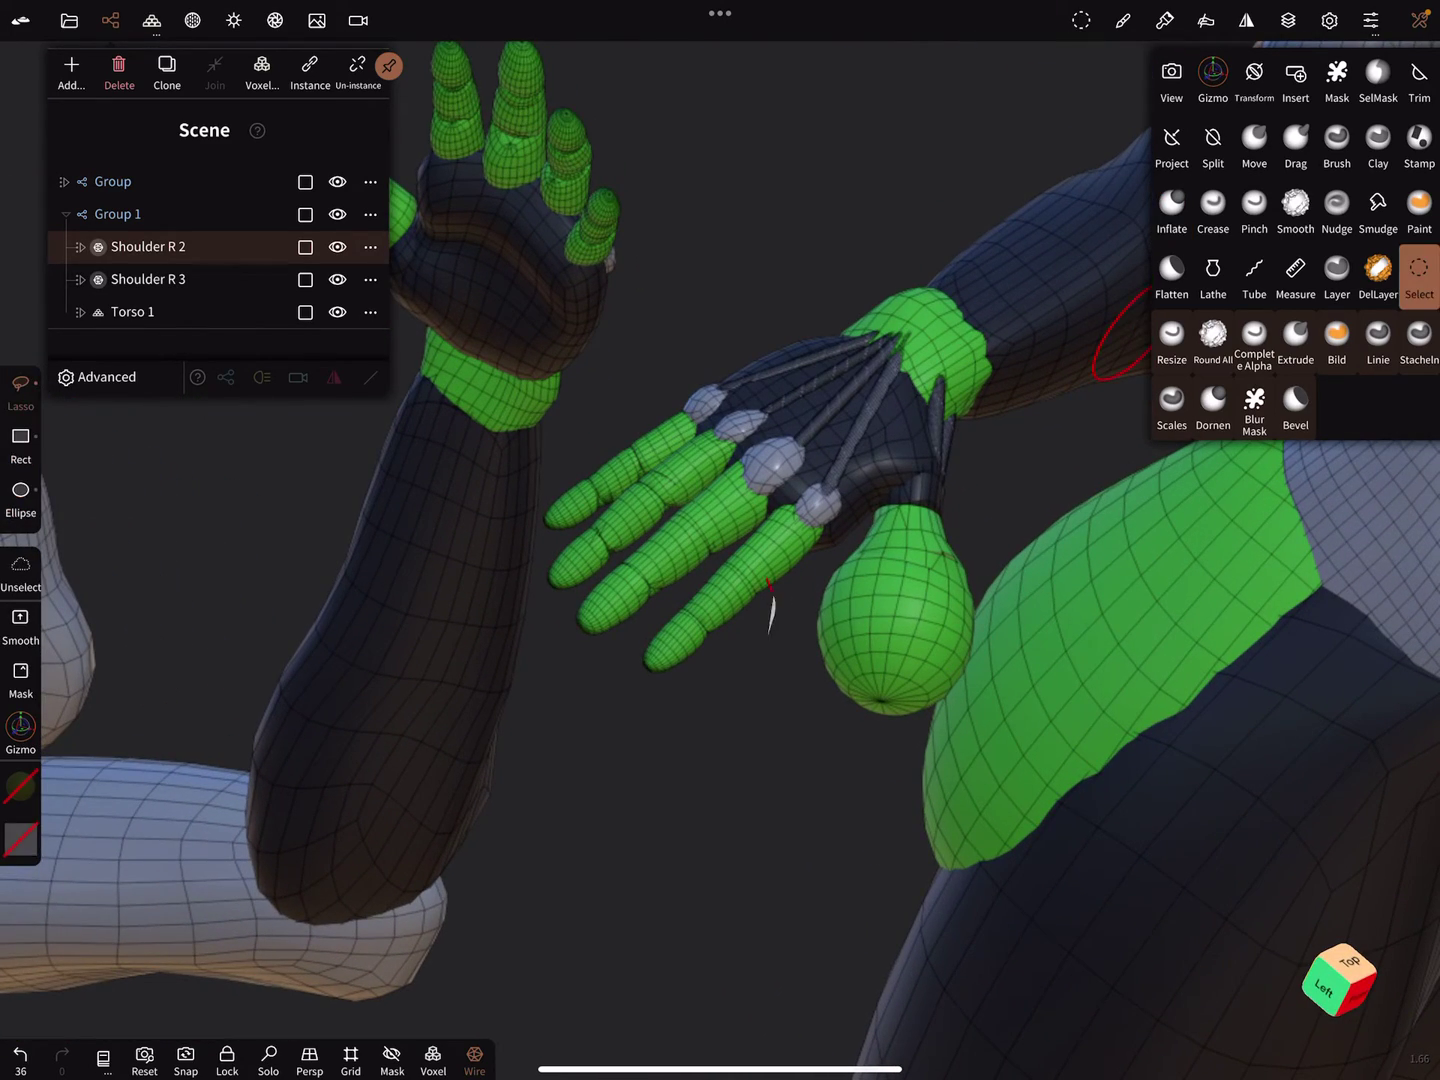
Select the finger, show the Gizmo, enable Pivot editing, and center the hand
{"action": "left_click", "coordinate": [721, 614]}
{"action": "left_click", "coordinate": [1213, 79]}
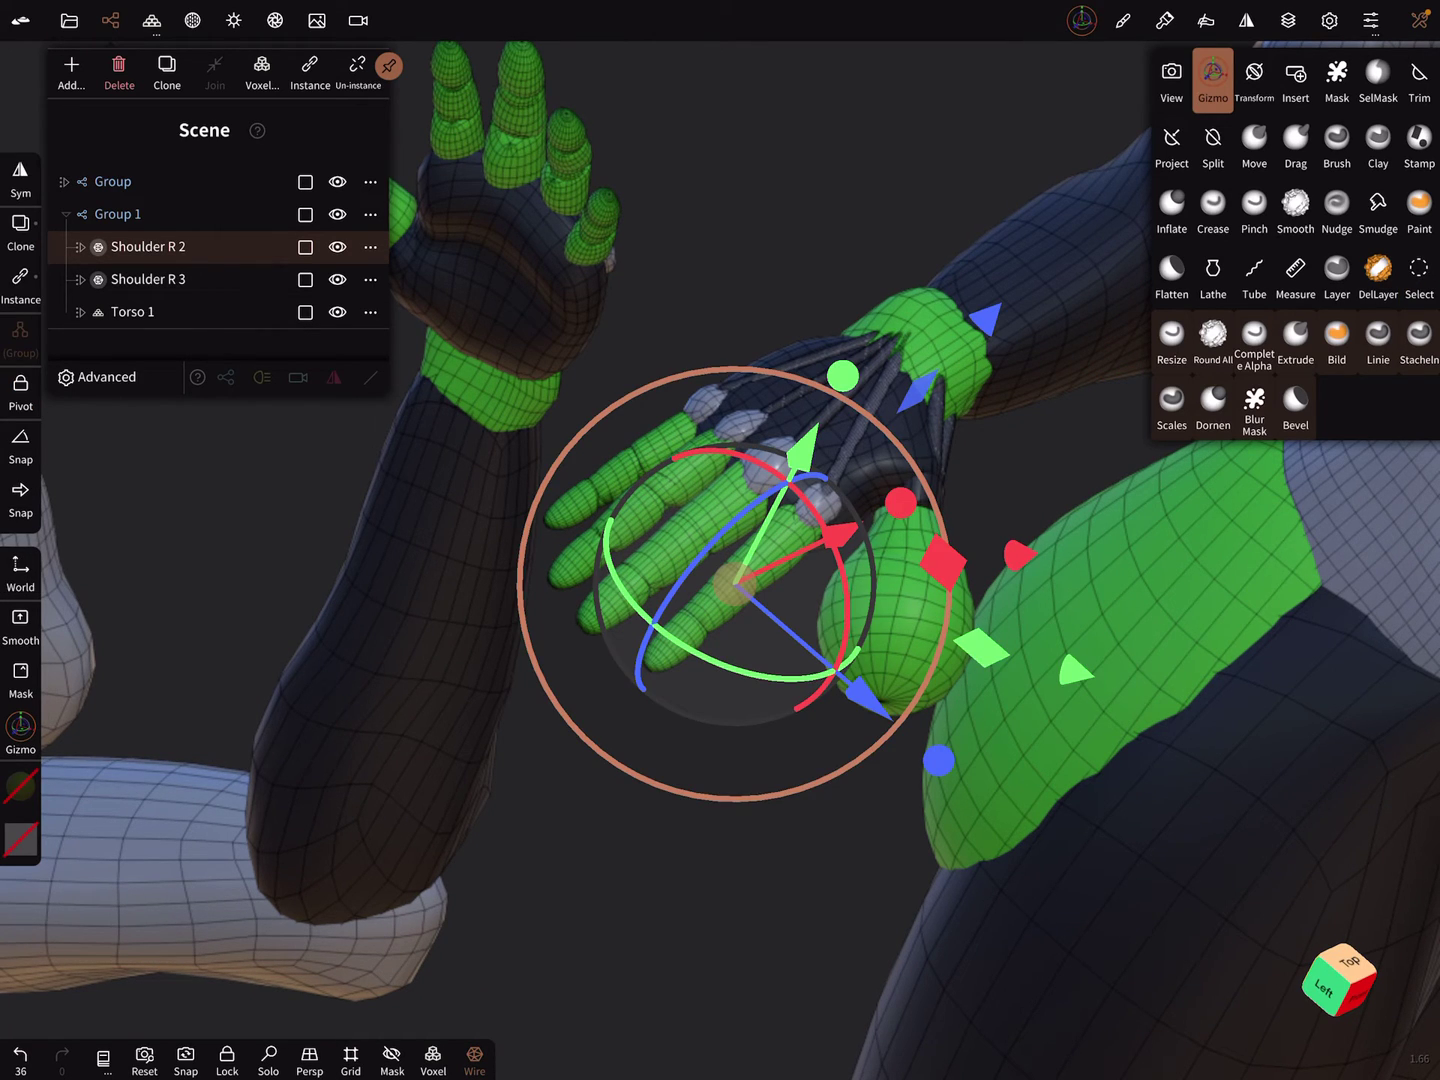
{"action": "left_click", "coordinate": [20, 388]}
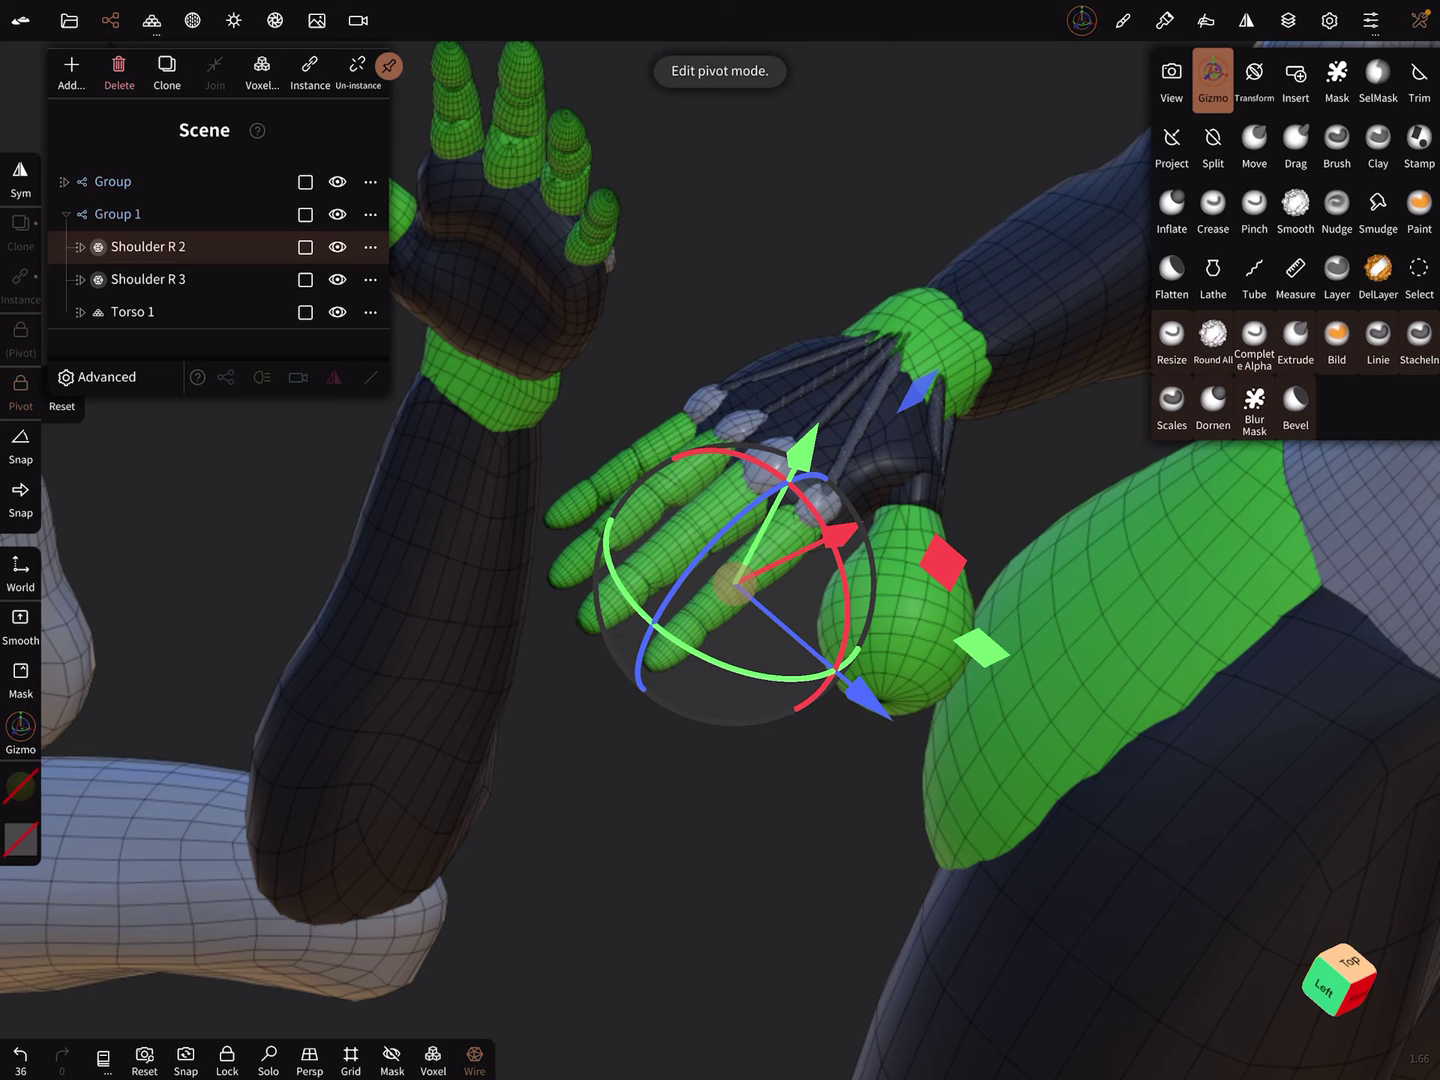
{"action": "left_click_drag", "start_coordinate": [788, 843], "coordinate": [563, 675]}
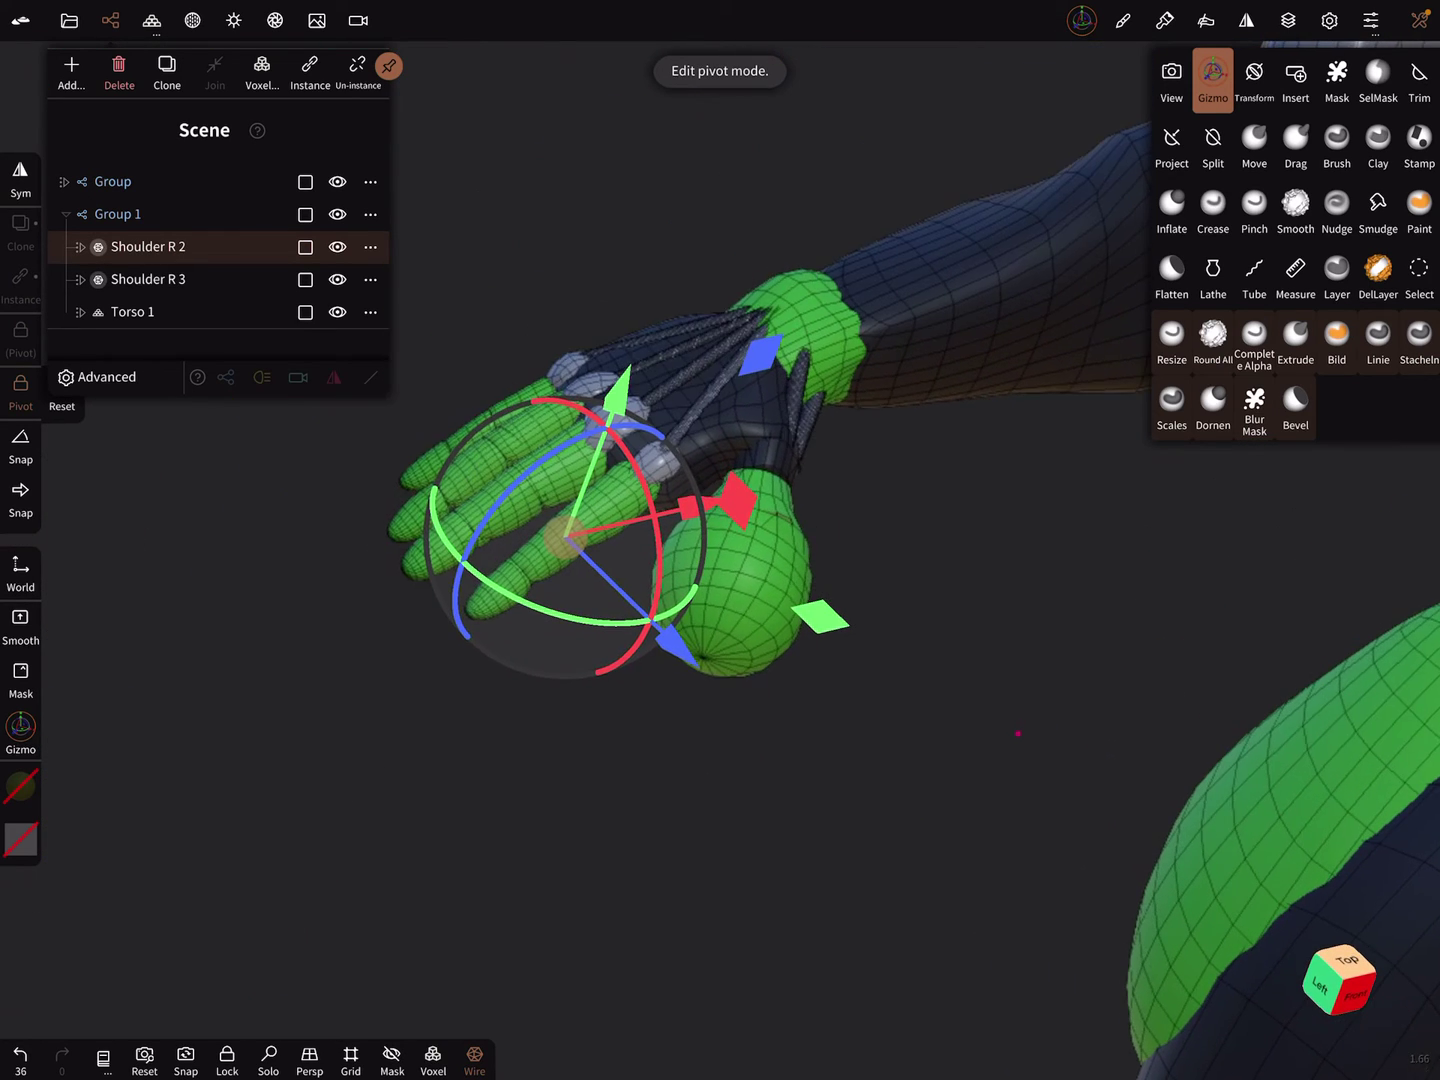
{"action": "left_click_drag", "start_coordinate": [787, 787], "coordinate": [877, 912]}
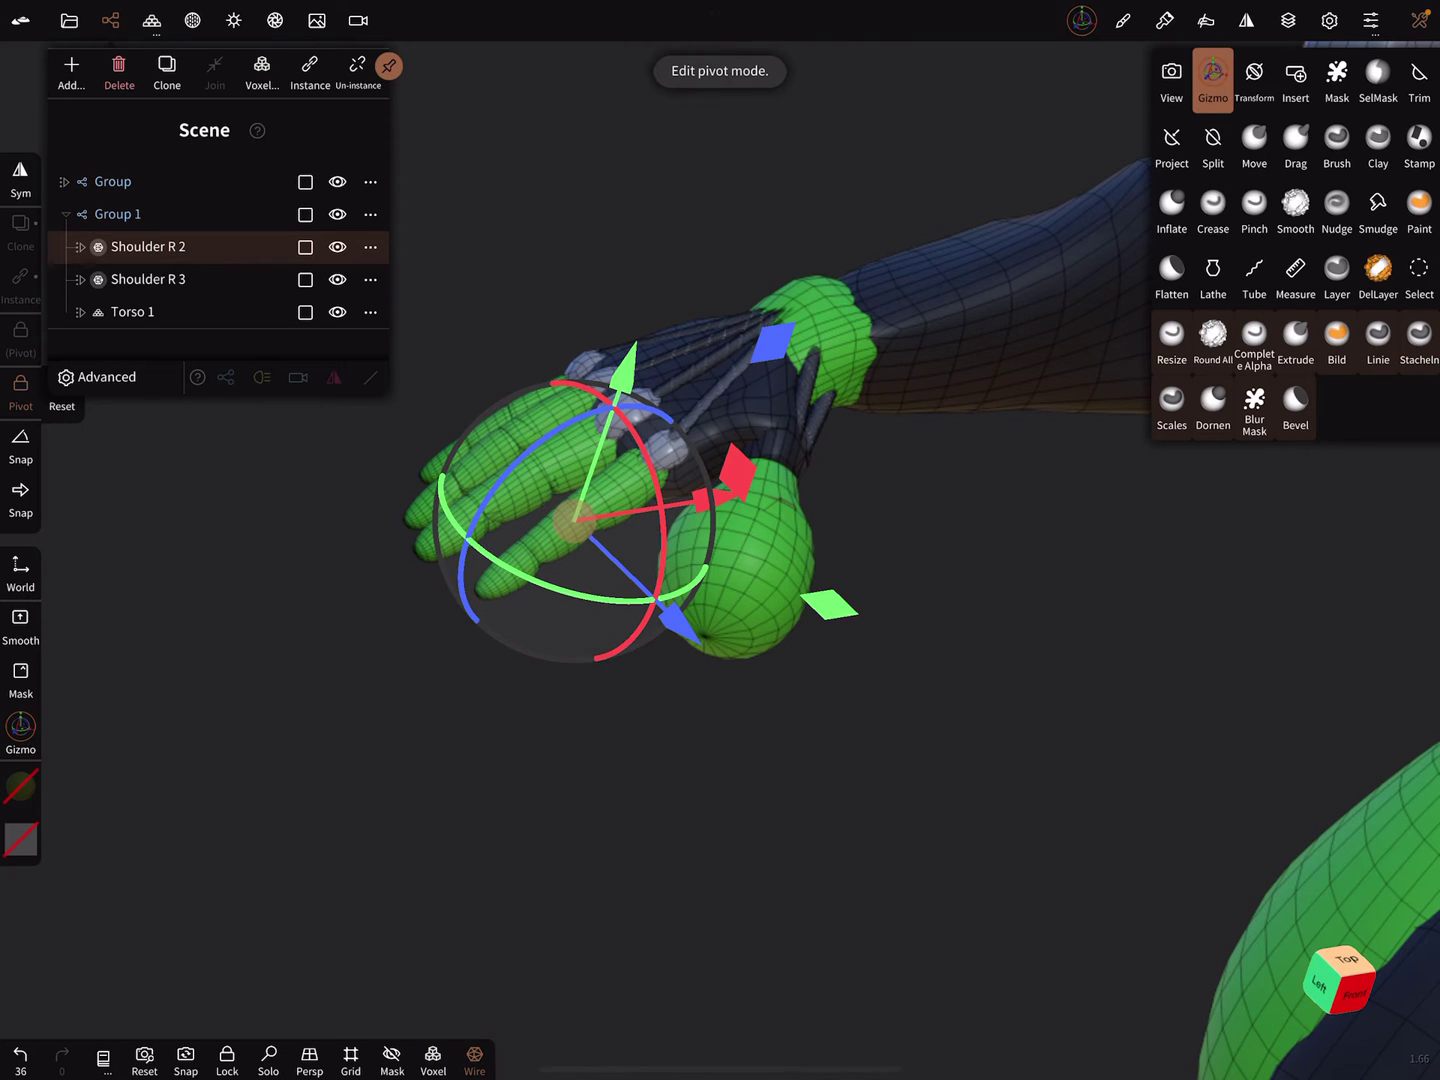
Reorient the pivot and move it to the finger's base, then disable Pivot
{"action": "left_click_drag", "start_coordinate": [472, 495], "coordinate": [630, 528]}
{"action": "left_click_drag", "start_coordinate": [729, 408], "coordinate": [801, 349]}
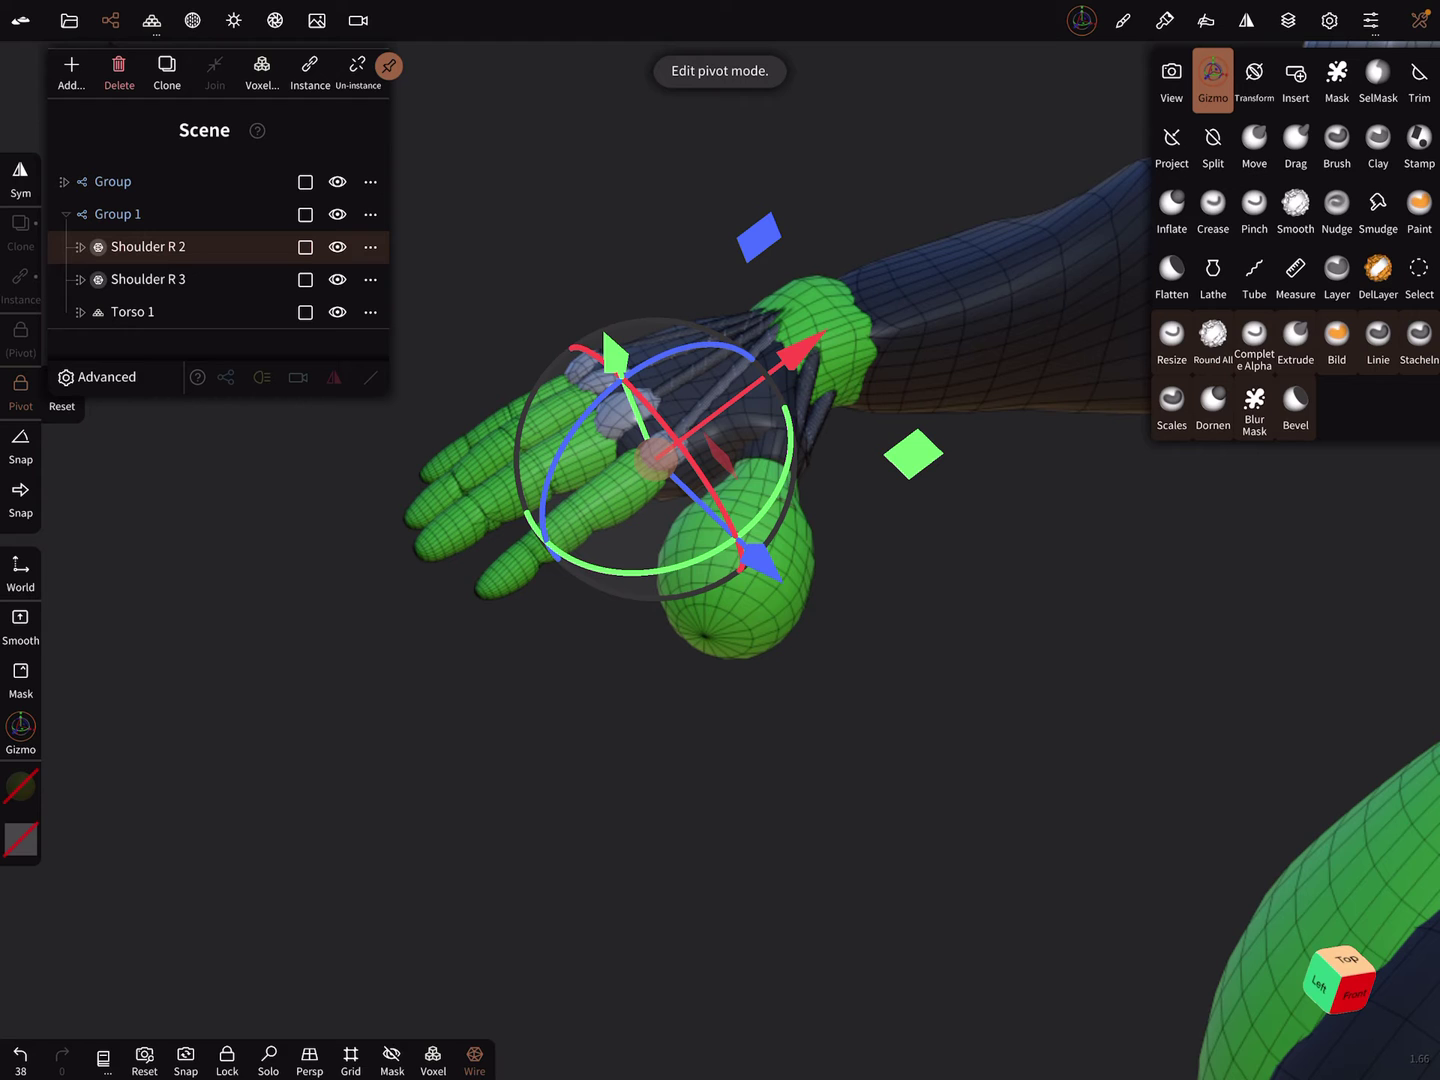
{"action": "left_click", "coordinate": [20, 392]}
Rotate the finger down and away from the others, then inspect the hand
{"action": "left_click_drag", "start_coordinate": [540, 518], "coordinate": [630, 562]}
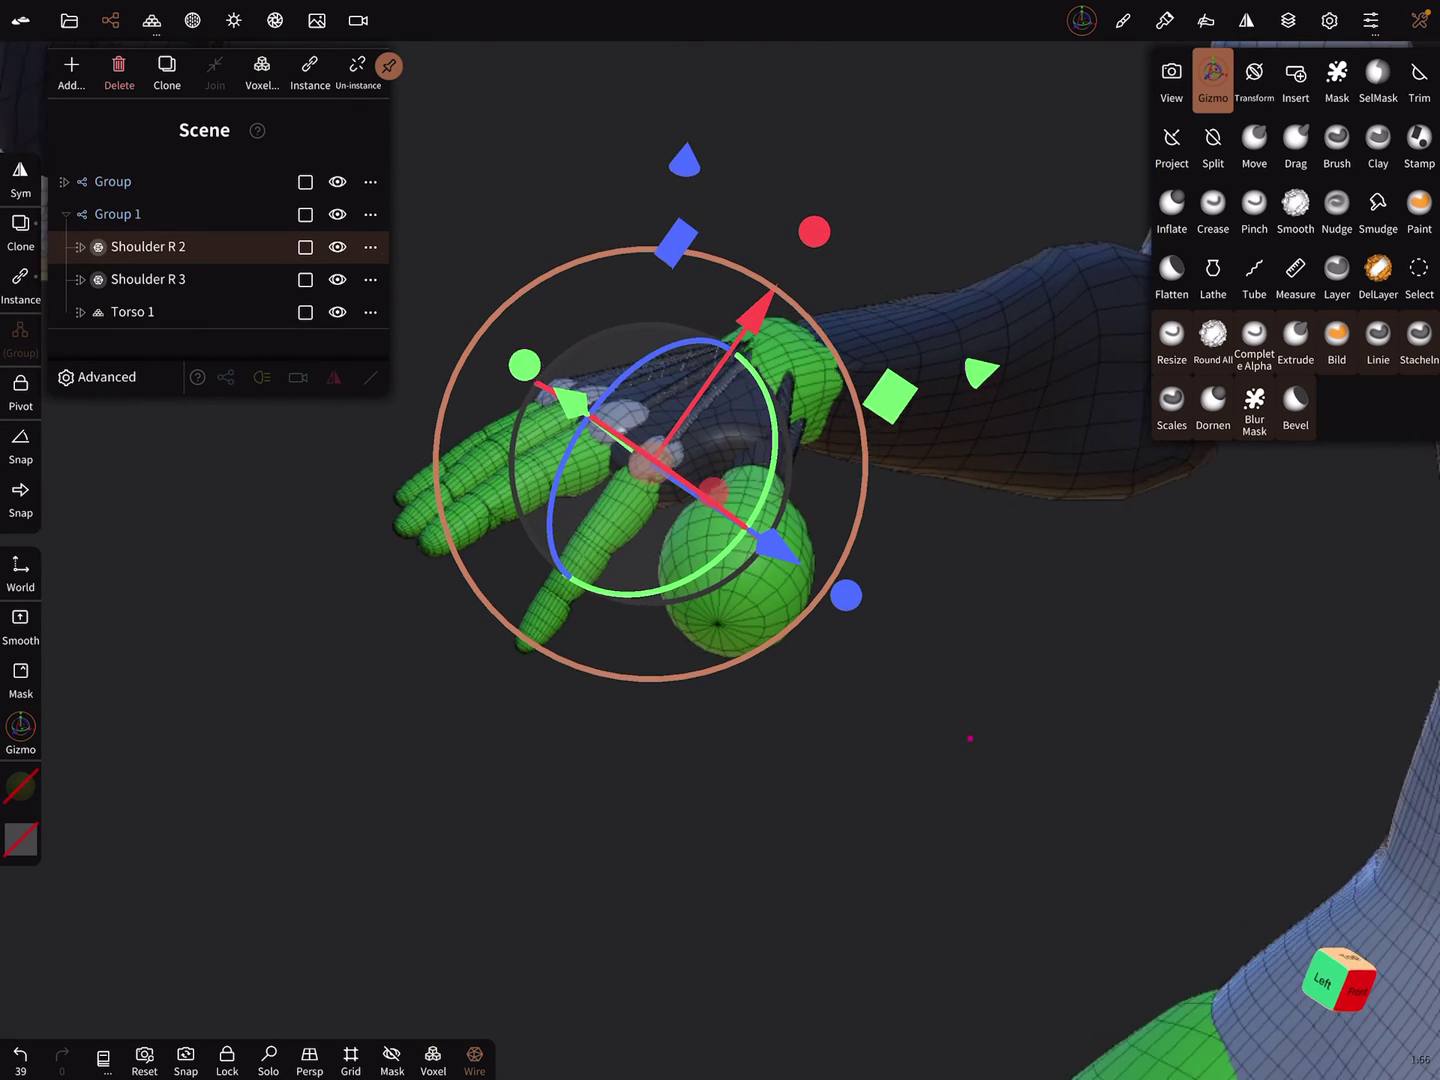
{"action": "mouse_move", "coordinate": [964, 739]}
{"action": "left_mouse_down"}
{"action": "mouse_move", "coordinate": [938, 617]}
{"action": "mouse_move", "coordinate": [451, 563]}
{"action": "mouse_move", "coordinate": [675, 562]}
{"action": "mouse_move", "coordinate": [788, 540]}
{"action": "left_mouse_up"}
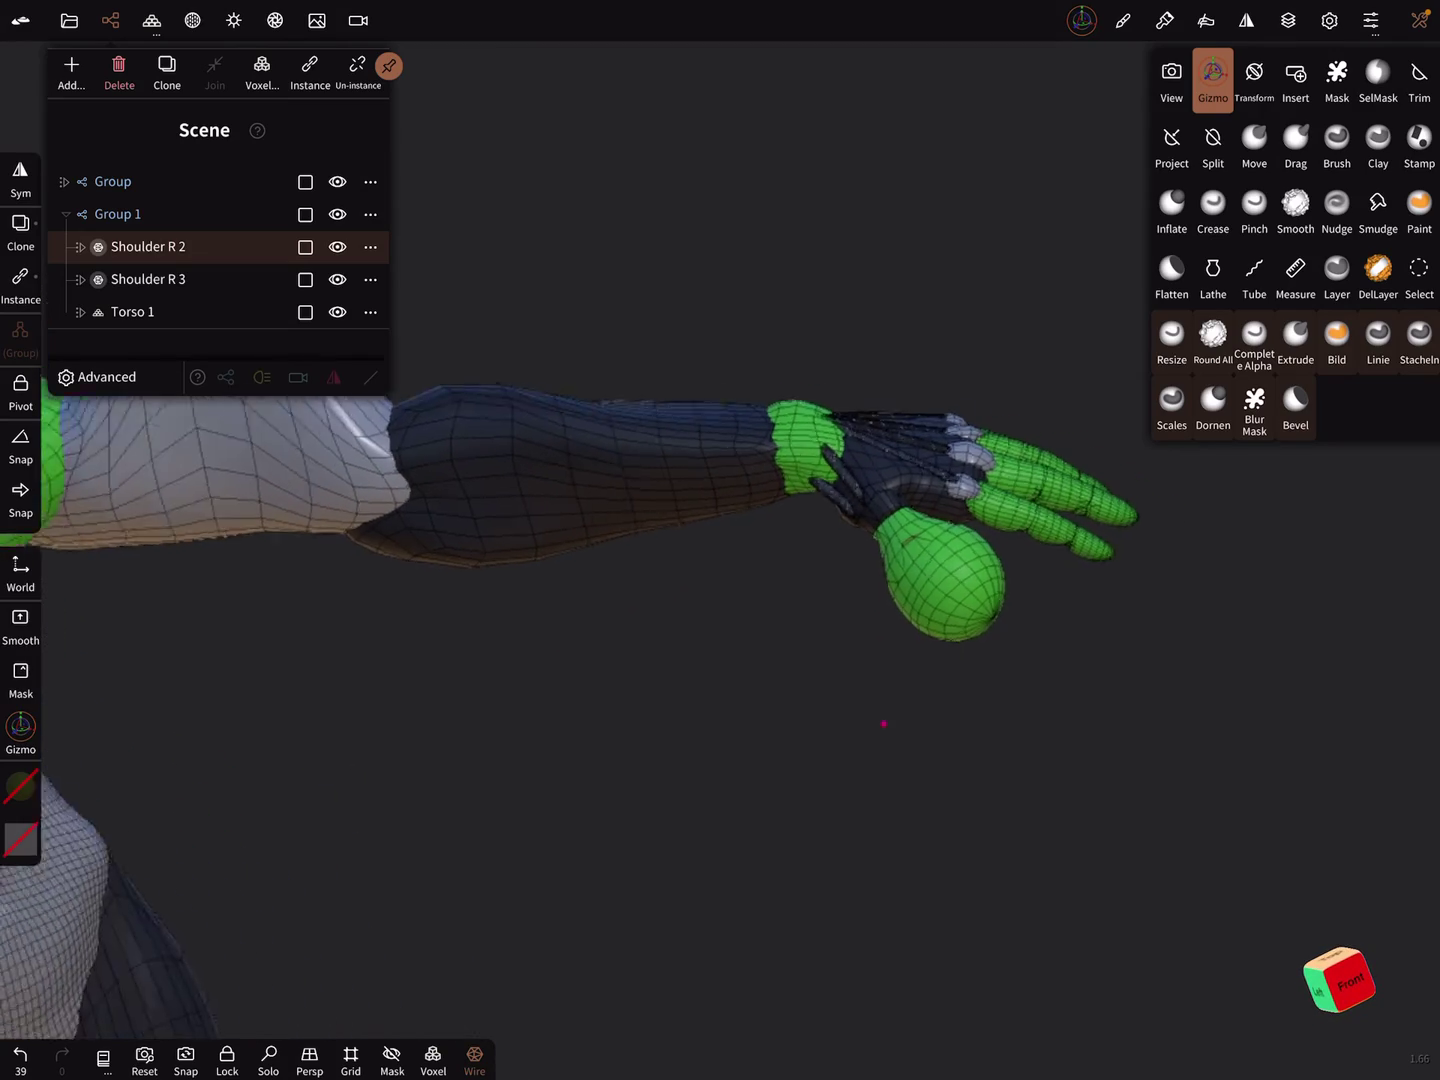
{"action": "mouse_move", "coordinate": [787, 540]}
{"action": "left_mouse_down"}
{"action": "mouse_move", "coordinate": [788, 675]}
{"action": "mouse_move", "coordinate": [675, 788]}
{"action": "left_mouse_up"}
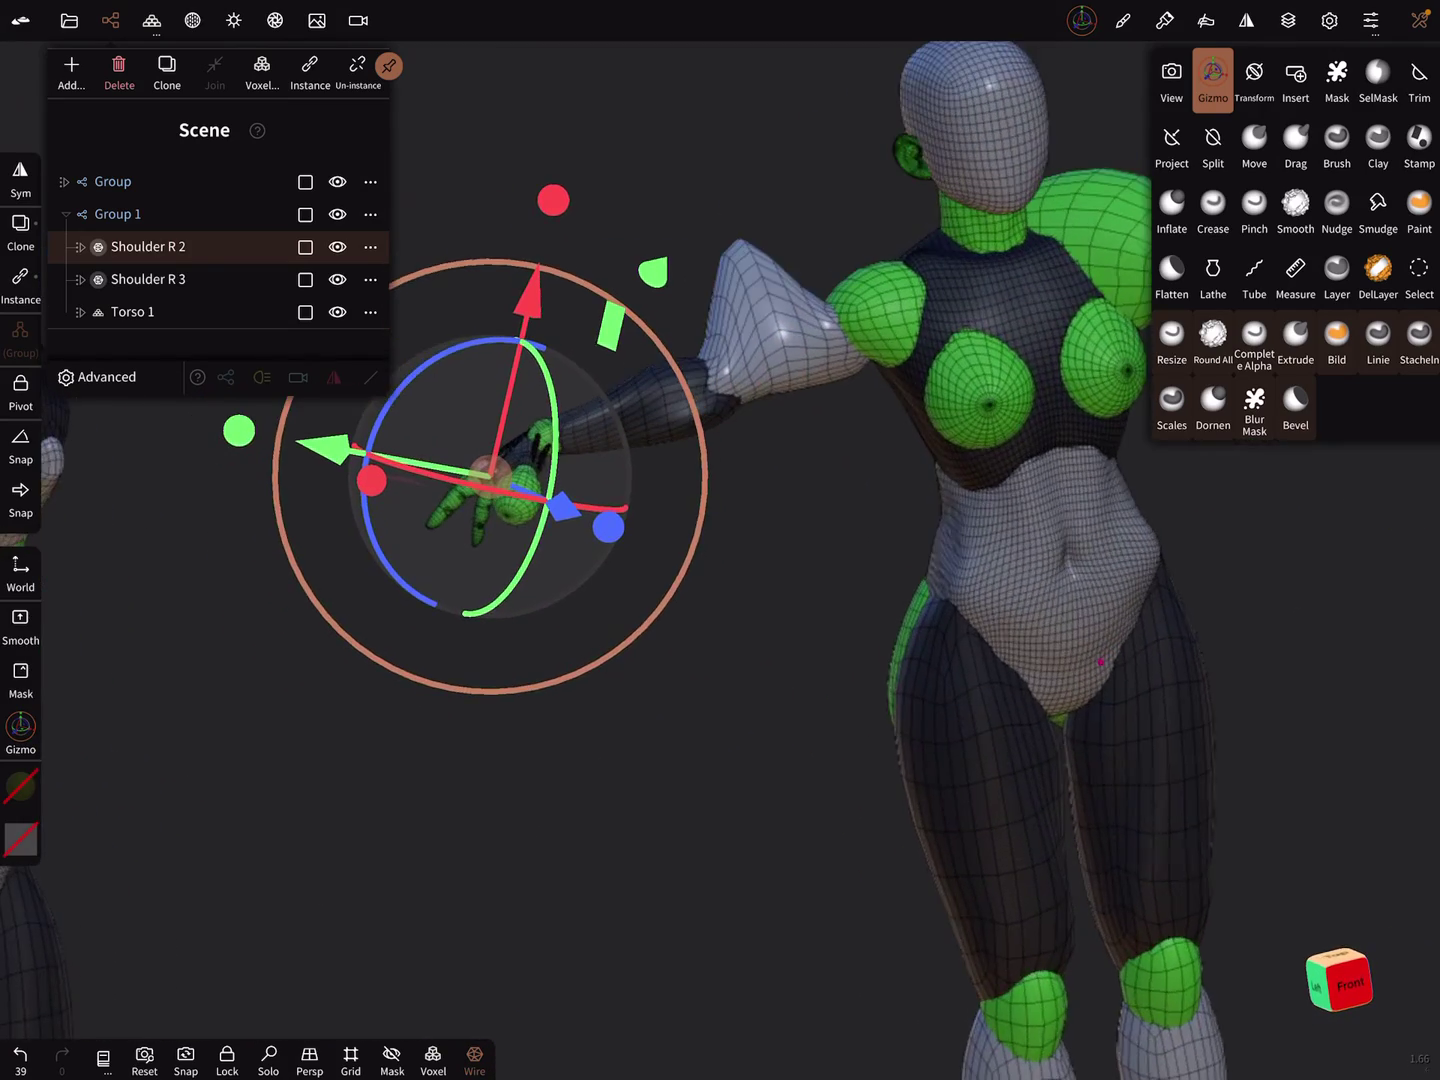
{"action": "left_click_drag", "start_coordinate": [900, 675], "coordinate": [855, 585]}
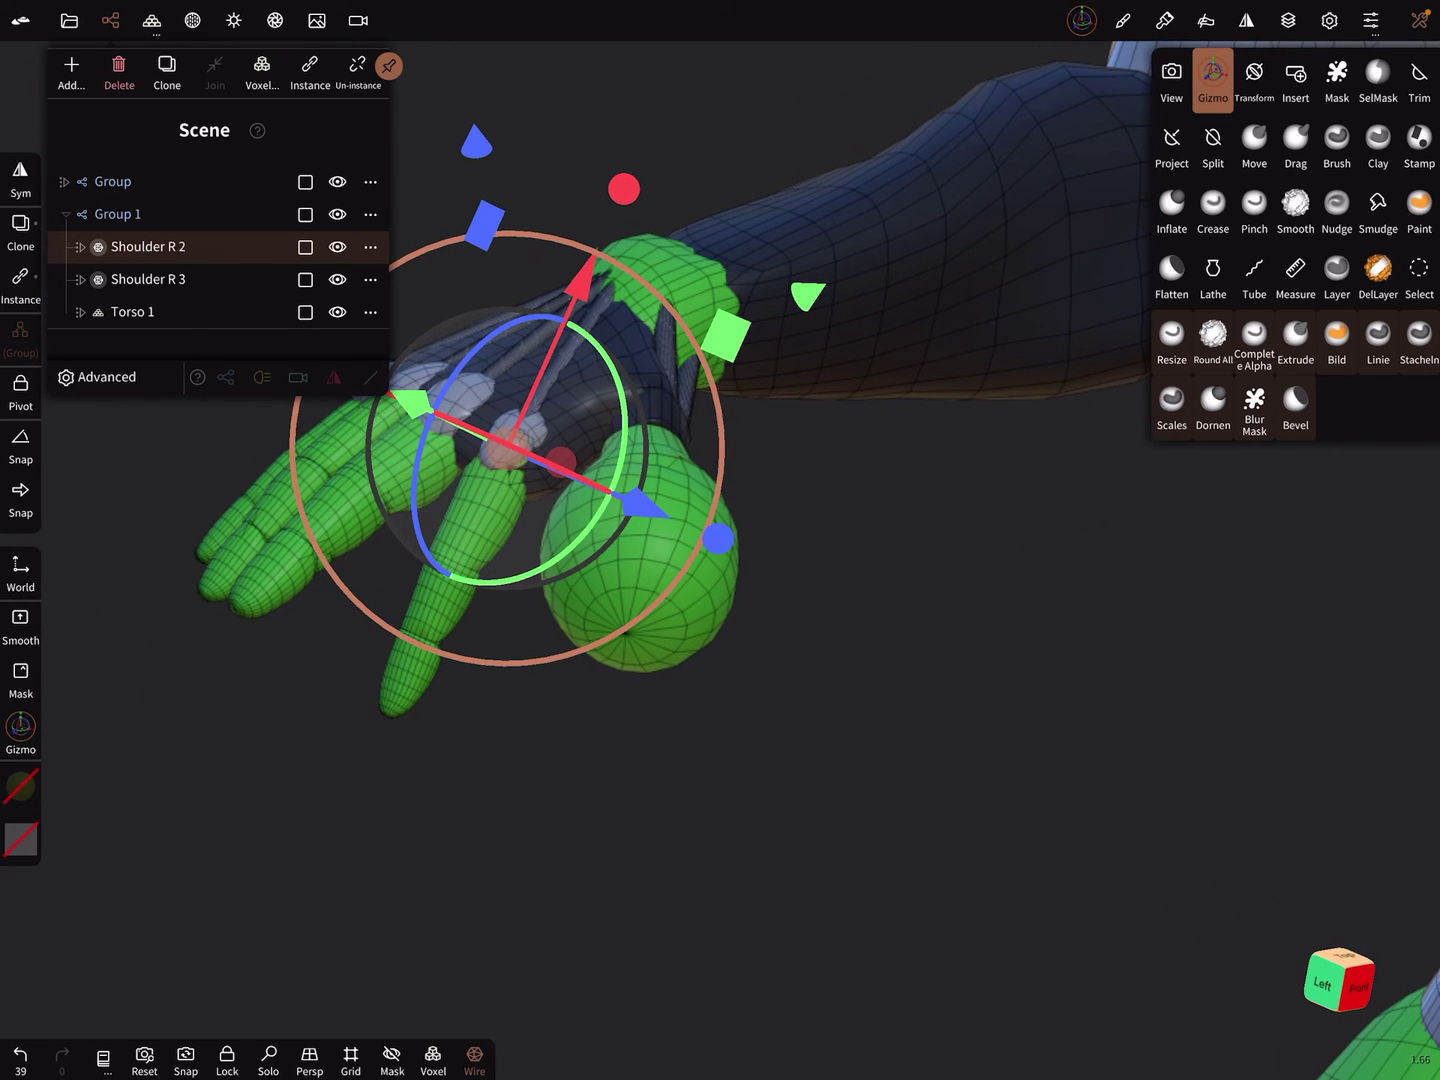
Inflate the splayed finger's tip, then zoom out and orbit to view both figures
{"action": "left_click", "coordinate": [1172, 202]}
{"action": "left_click_drag", "start_coordinate": [405, 689], "coordinate": [405, 687]}
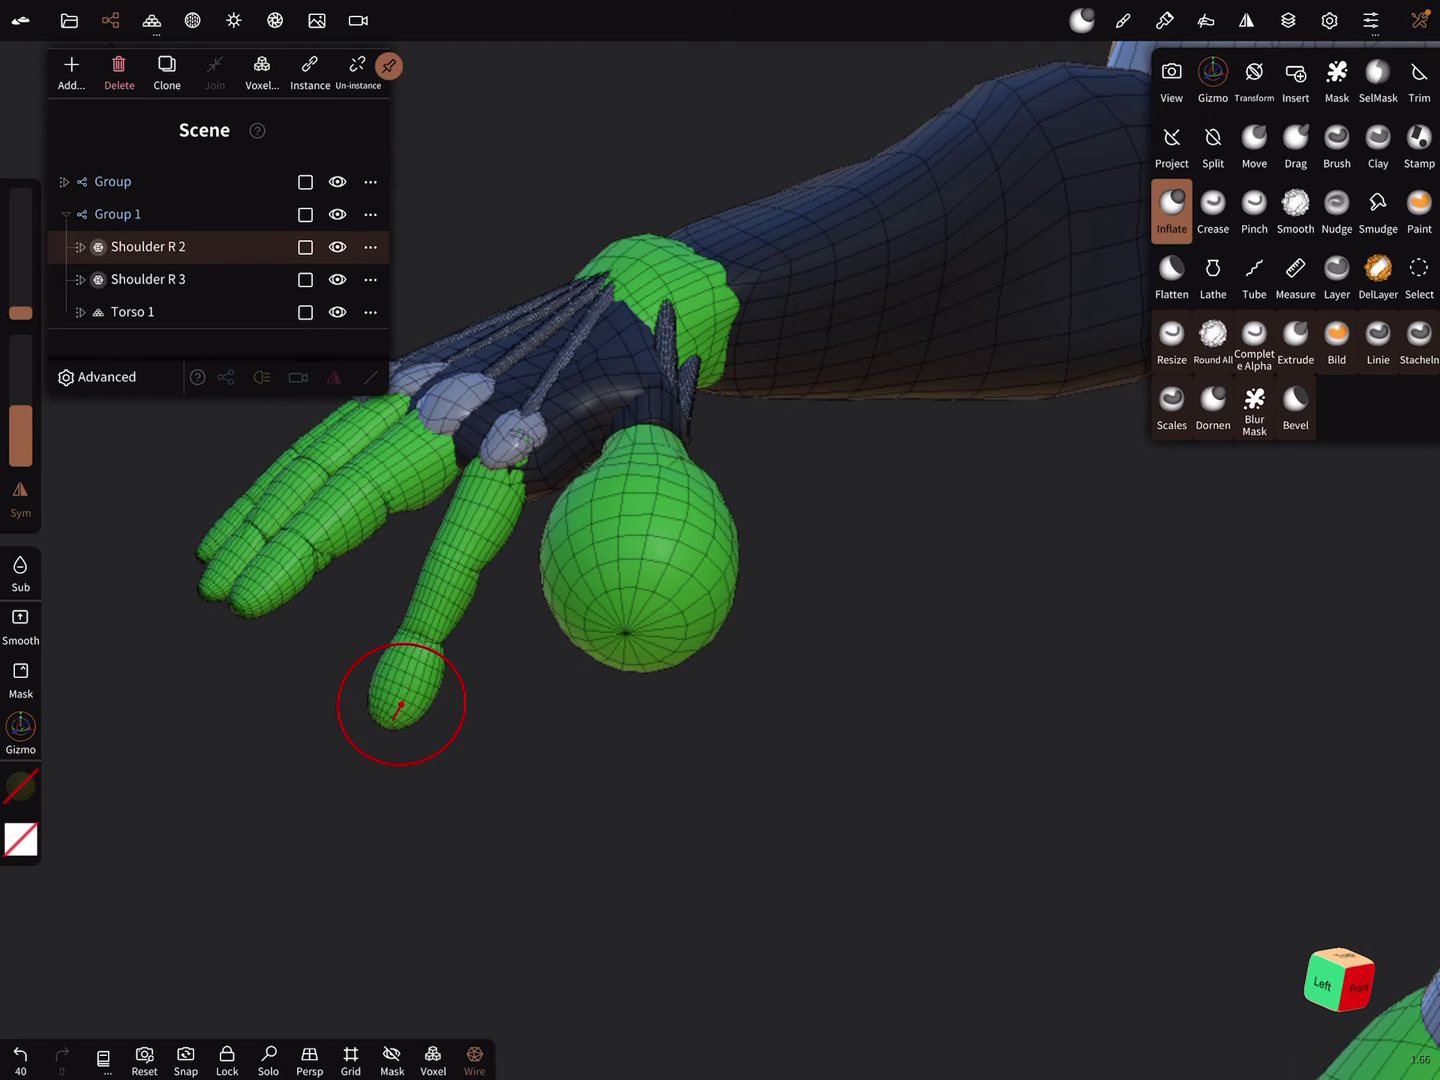
{"action": "mouse_move", "coordinate": [788, 731]}
{"action": "left_mouse_down"}
{"action": "mouse_move", "coordinate": [676, 844]}
{"action": "mouse_move", "coordinate": [472, 967]}
{"action": "left_mouse_up"}
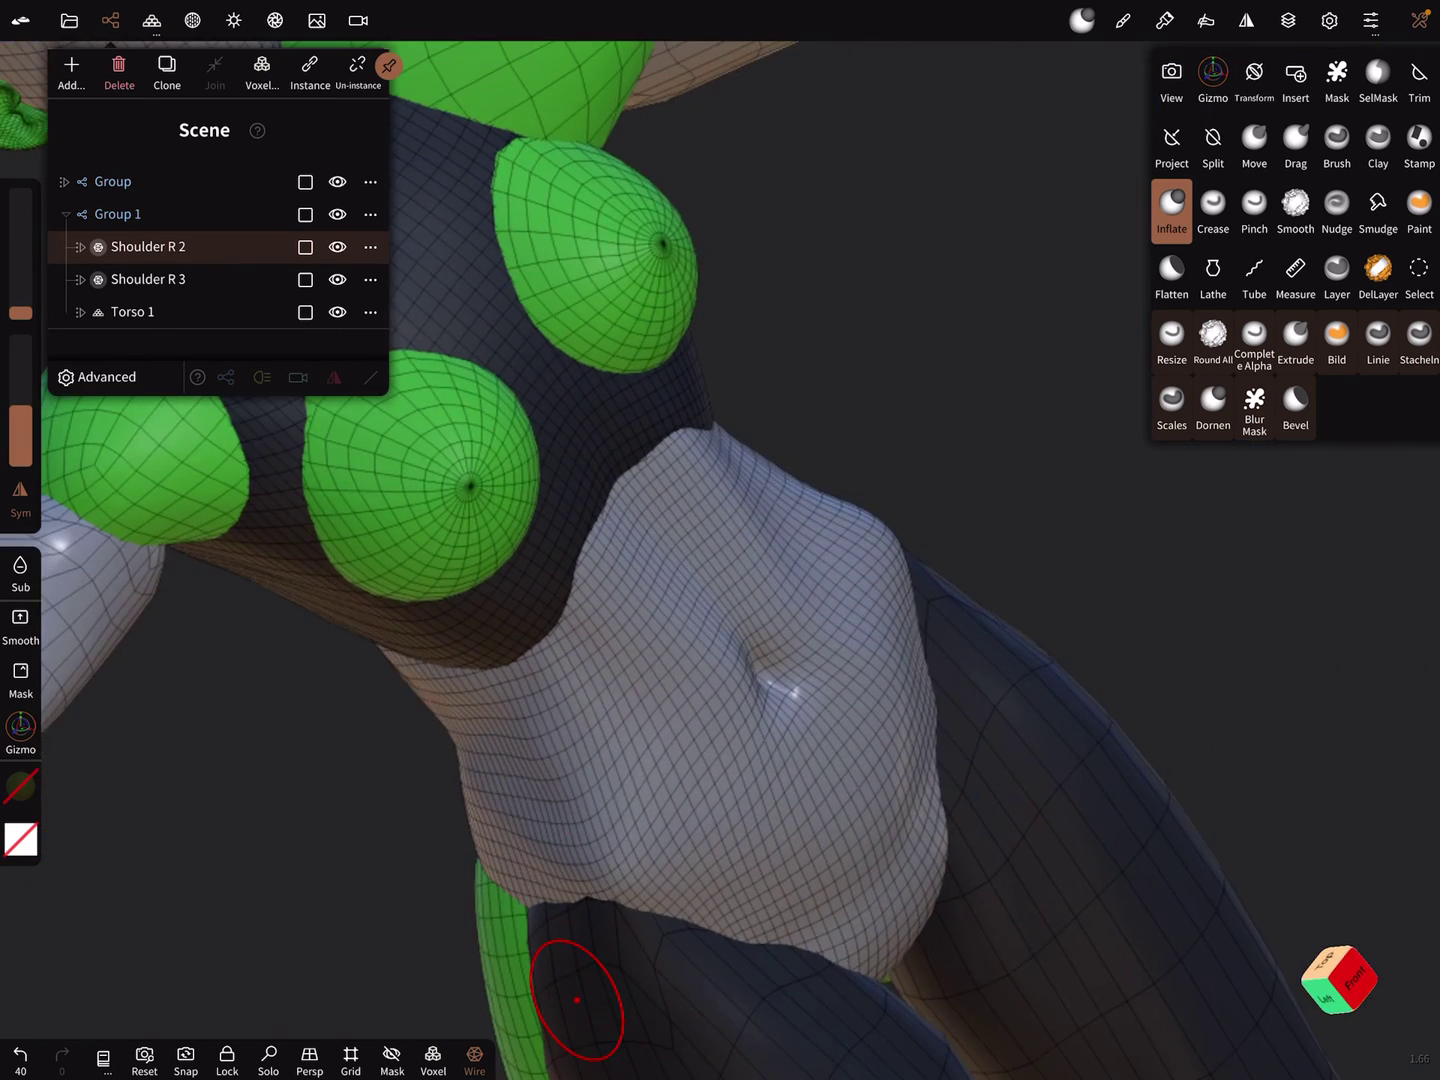
{"action": "mouse_move", "coordinate": [576, 999]}
{"action": "left_mouse_down"}
{"action": "mouse_move", "coordinate": [697, 900]}
{"action": "mouse_move", "coordinate": [652, 956]}
{"action": "mouse_move", "coordinate": [725, 754]}
{"action": "mouse_move", "coordinate": [712, 754]}
{"action": "mouse_move", "coordinate": [962, 686]}
{"action": "mouse_move", "coordinate": [867, 760]}
{"action": "mouse_move", "coordinate": [1086, 579]}
{"action": "mouse_move", "coordinate": [1044, 540]}
{"action": "mouse_move", "coordinate": [1054, 476]}
{"action": "mouse_move", "coordinate": [1137, 517]}
{"action": "mouse_move", "coordinate": [894, 670]}
{"action": "mouse_move", "coordinate": [1044, 585]}
{"action": "mouse_move", "coordinate": [923, 684]}
{"action": "mouse_move", "coordinate": [990, 664]}
{"action": "mouse_move", "coordinate": [1002, 642]}
{"action": "mouse_move", "coordinate": [968, 675]}
{"action": "mouse_move", "coordinate": [986, 691]}
{"action": "mouse_move", "coordinate": [954, 962]}
{"action": "left_mouse_up"}
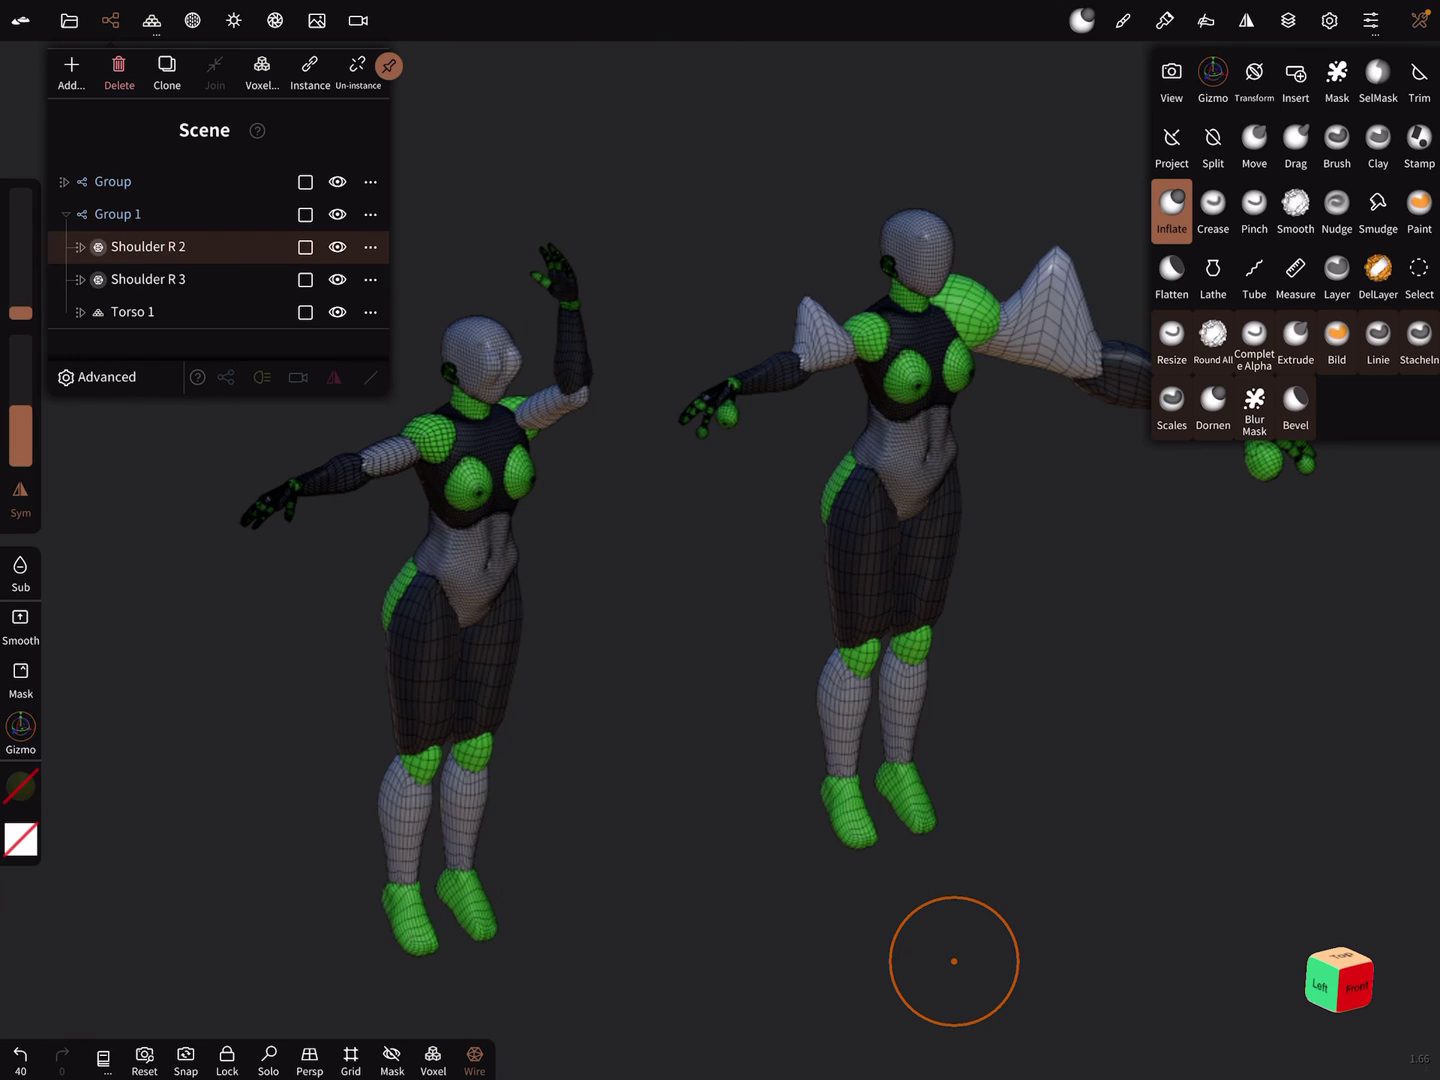